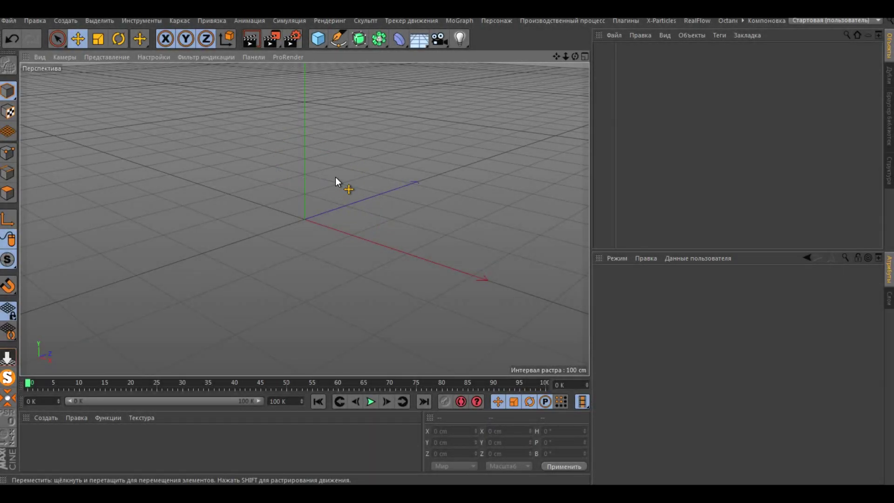
# - Create a Circle spline and set its Plane to XZ so it lies flat
pyautogui.click(337, 40)
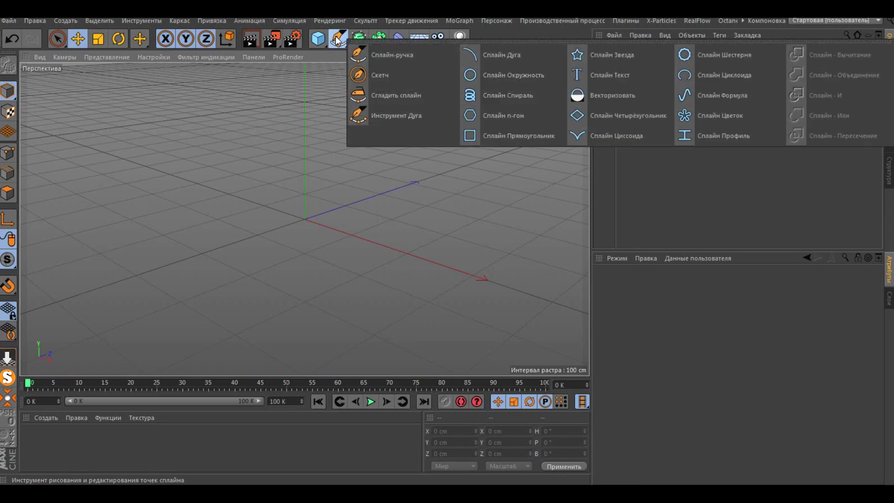
pyautogui.click(504, 74)
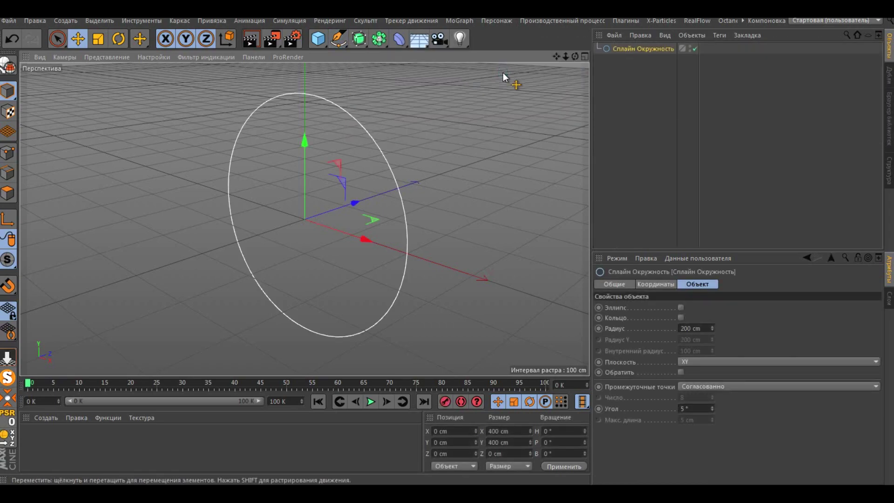
pyautogui.click(708, 362)
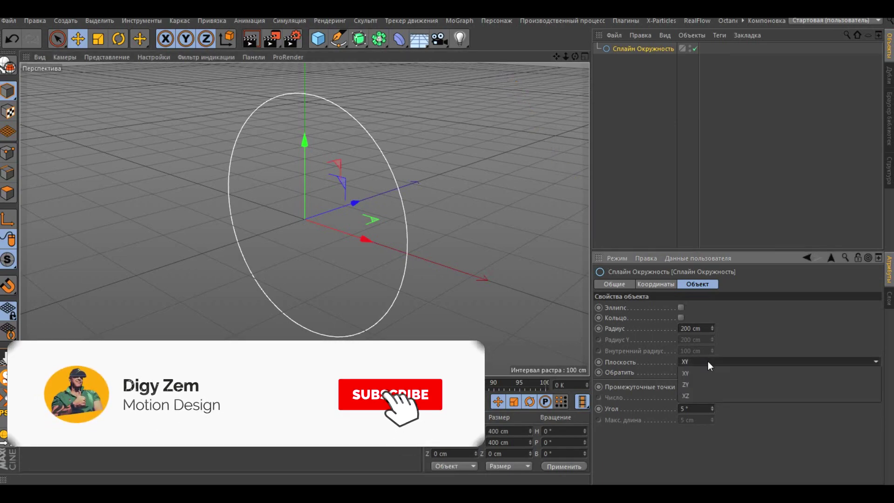
pyautogui.click(705, 392)
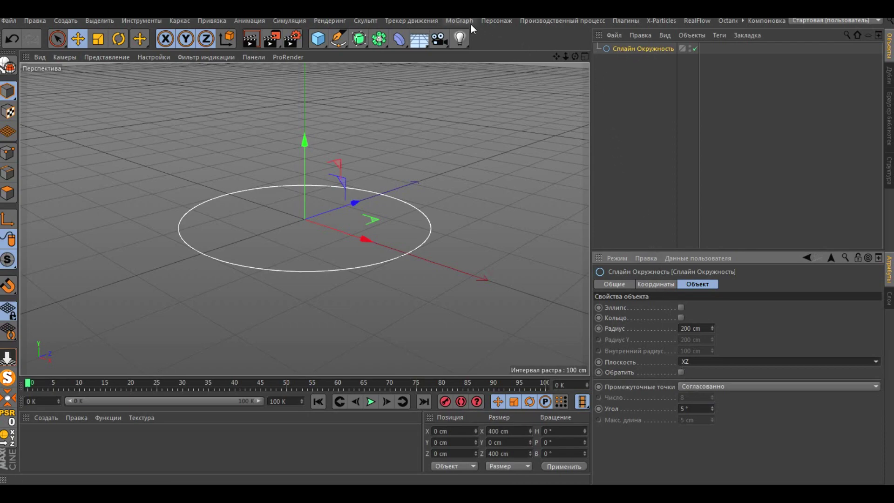
pyautogui.click(456, 21)
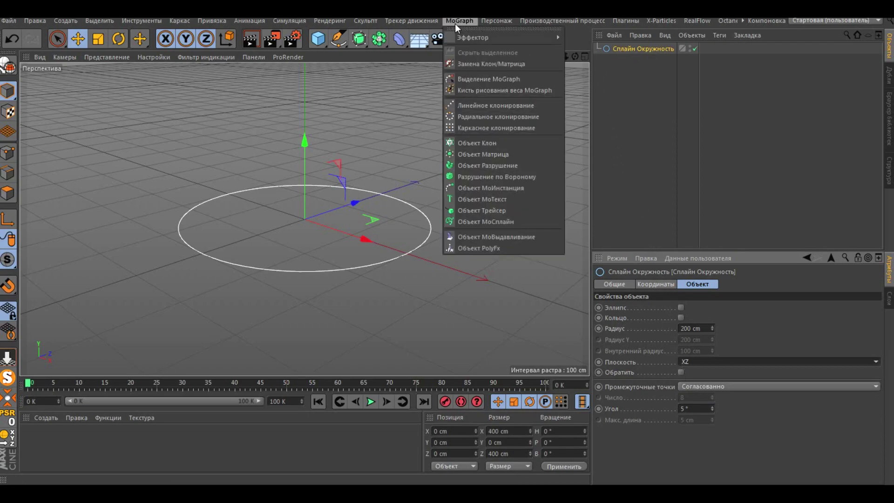
# - Add a MoText object reading 'Real TV' in the Roland font
pyautogui.click(489, 201)
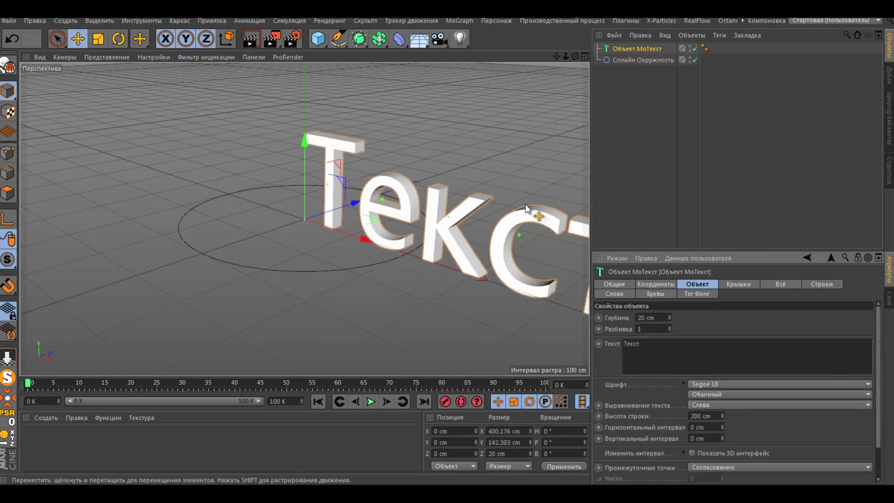
pyautogui.click(643, 345)
pyautogui.write('Real')
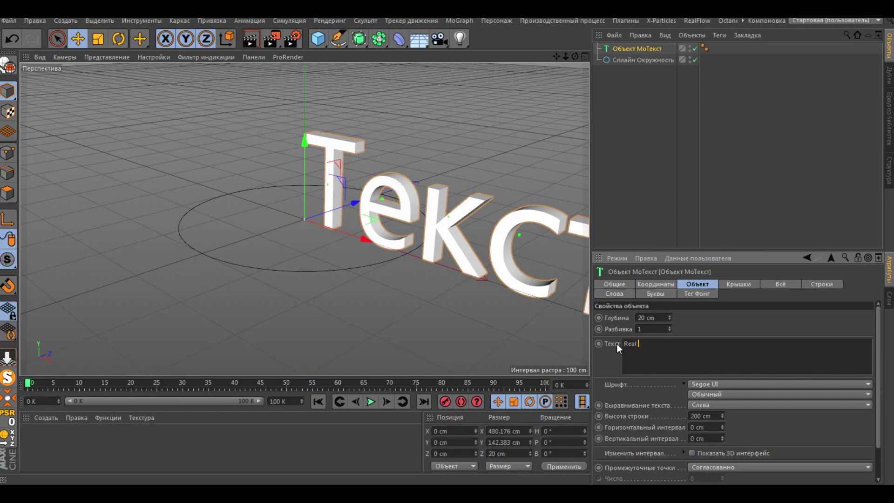
pyautogui.write('TV')
pyautogui.click(703, 384)
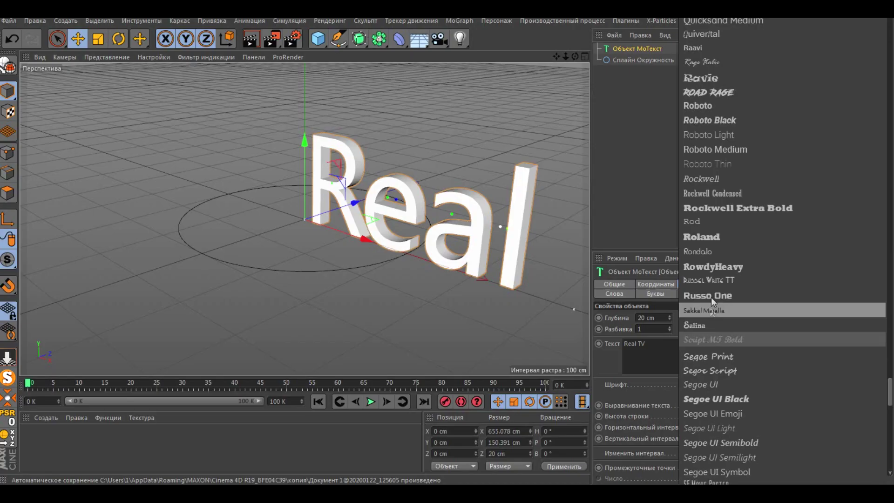
pyautogui.click(722, 235)
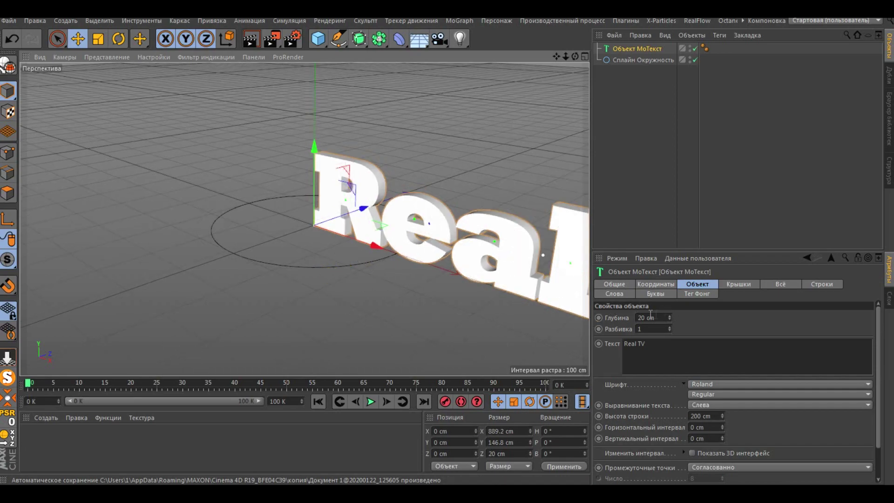
# - Set the text depth to 72 cm and lower its line height
pyautogui.moveTo(670, 317)
pyautogui.mouseDown()
pyautogui.moveTo(670, 298)
pyautogui.moveTo(670, 326)
pyautogui.mouseUp()
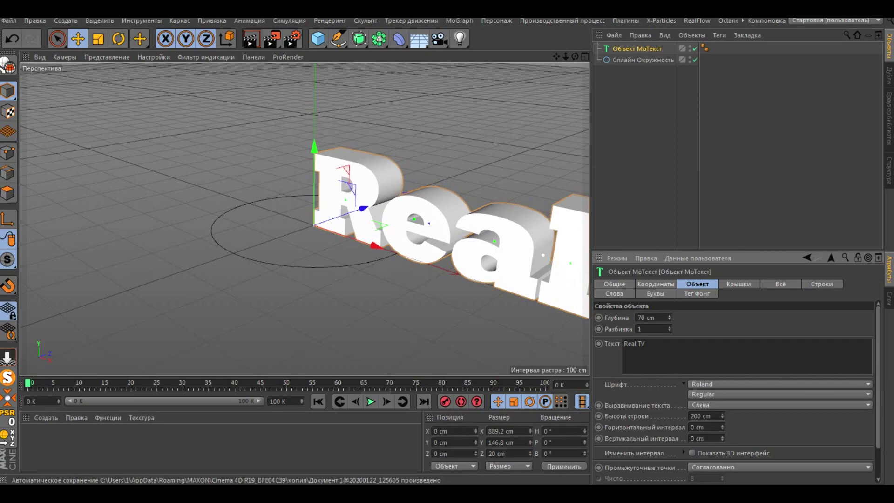
pyautogui.moveTo(669, 316); pyautogui.dragTo(669, 316)
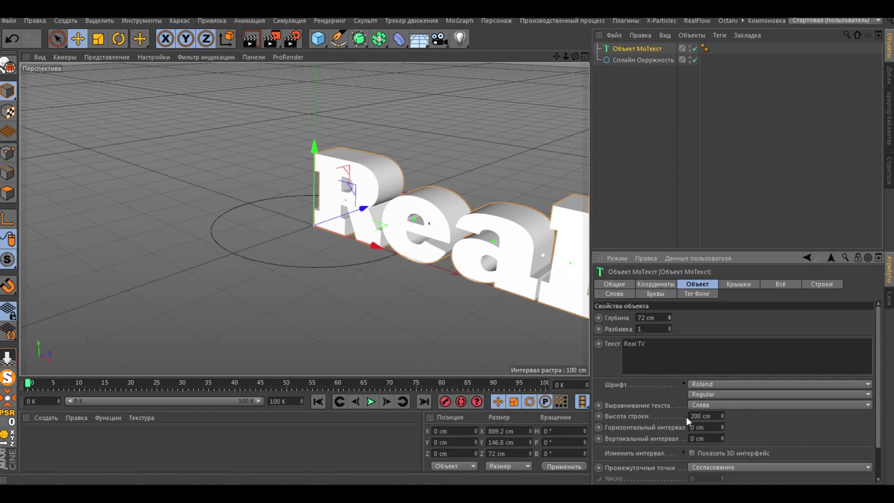
pyautogui.moveTo(722, 415); pyautogui.dragTo(722, 418)
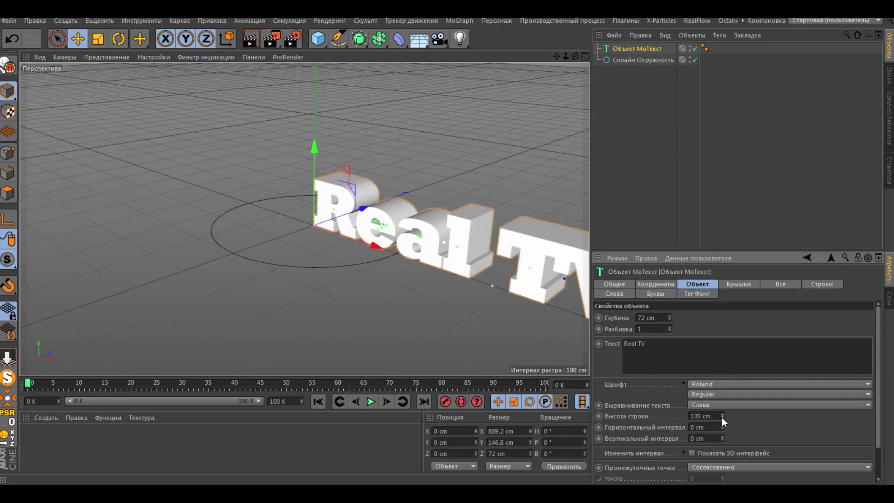
pyautogui.moveTo(721, 417); pyautogui.dragTo(721, 414)
# - Enlarge the circle spline and fine-tune the MoText line height to 143 cm
pyautogui.click(643, 60)
pyautogui.moveTo(684, 329); pyautogui.dragTo(708, 312)
pyautogui.click(637, 48)
pyautogui.moveTo(721, 416); pyautogui.dragTo(718, 412)
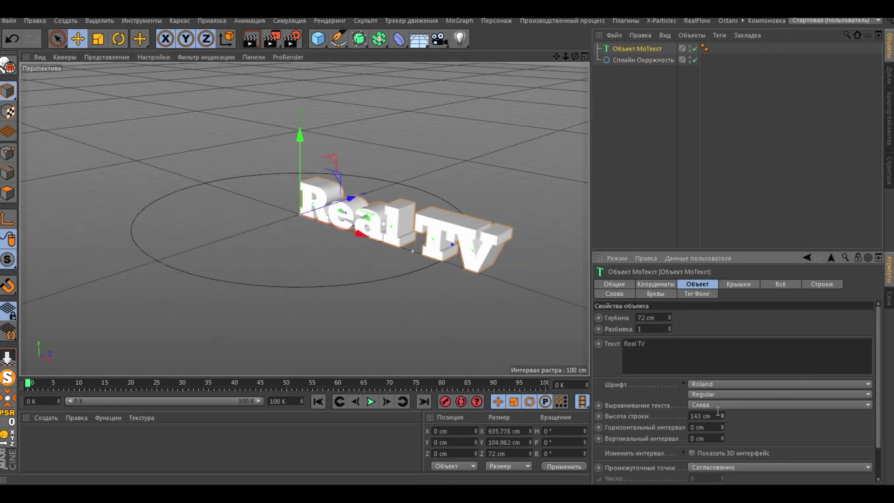
pyautogui.scroll(2, 340, 219)
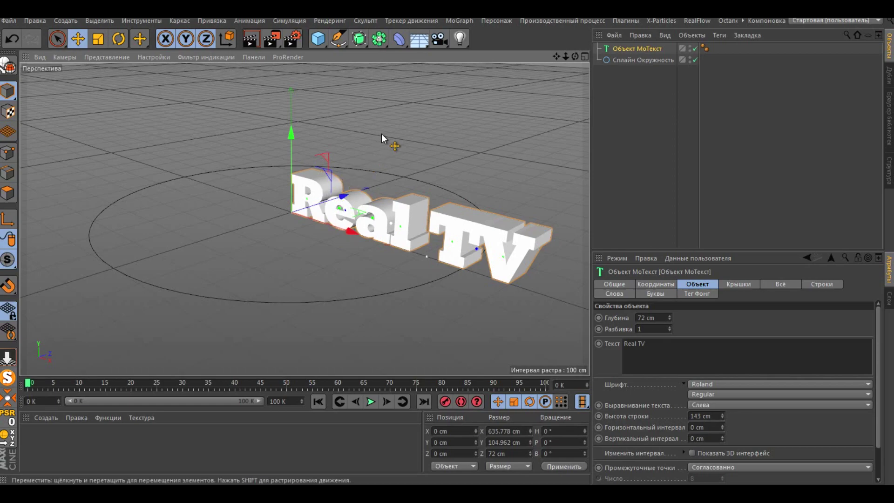
# - Add a Spline Wrap deformer as a child of the MoText, using the circle as its spline
pyautogui.click(399, 38)
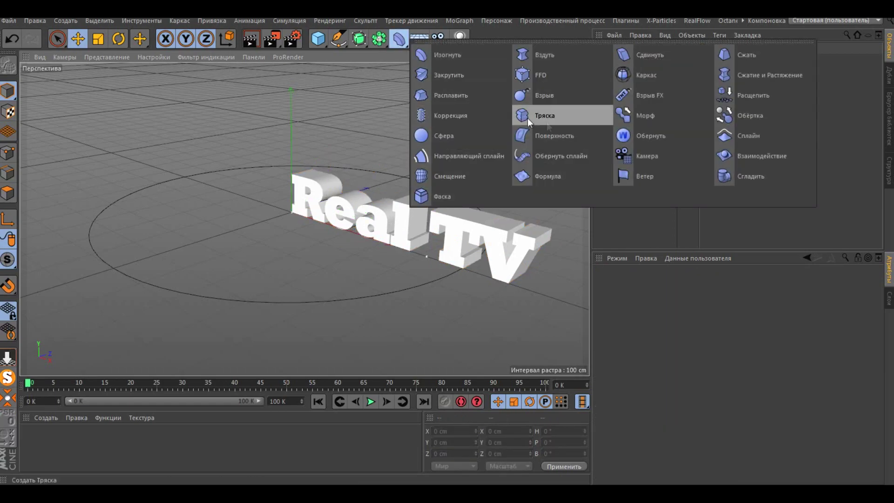
pyautogui.click(555, 158)
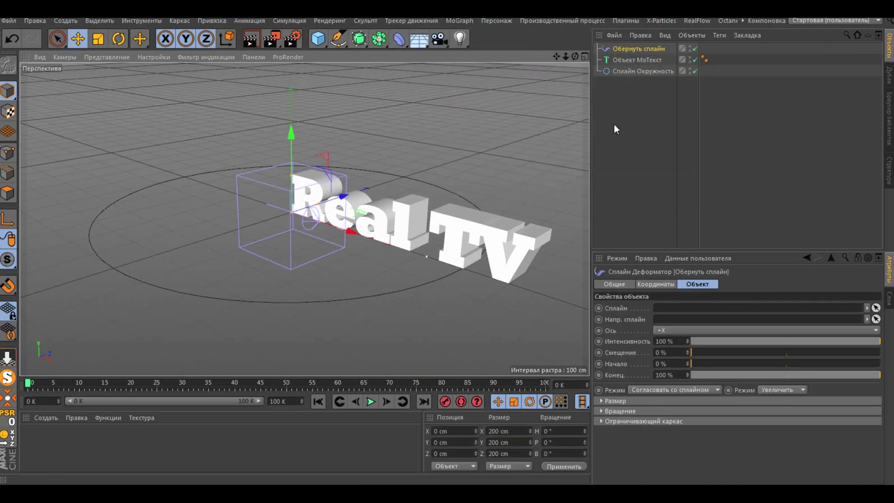
pyautogui.click(629, 49)
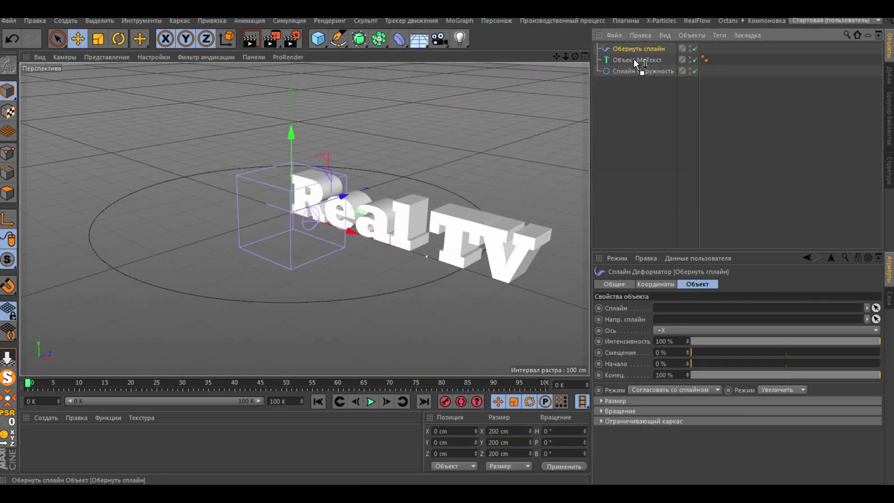
pyautogui.moveTo(633, 59); pyautogui.dragTo(633, 60)
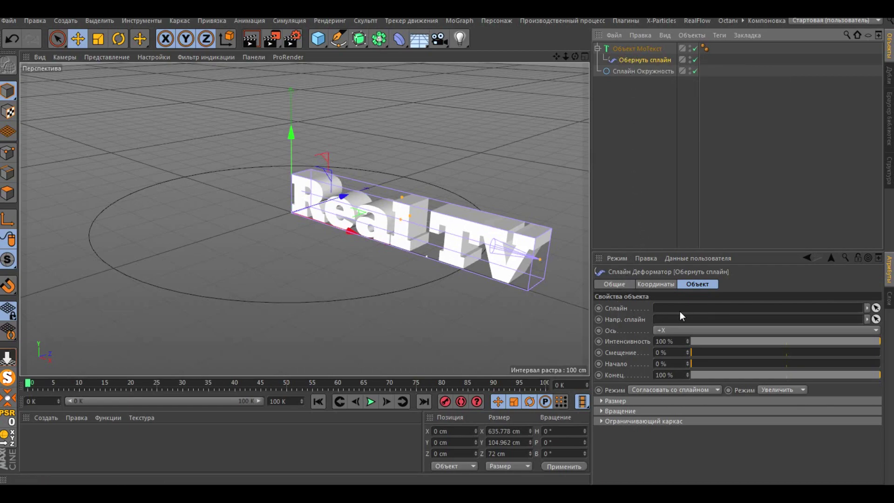
pyautogui.moveTo(629, 72); pyautogui.dragTo(670, 308)
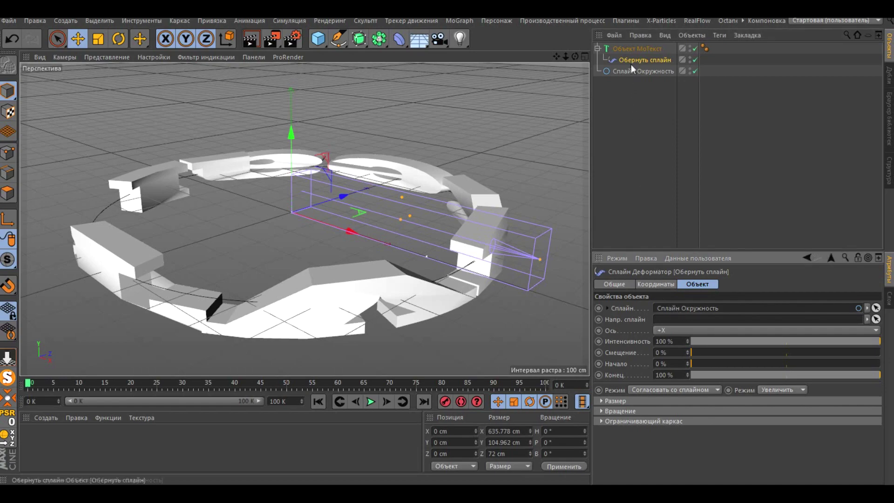
pyautogui.moveTo(627, 61); pyautogui.dragTo(612, 68)
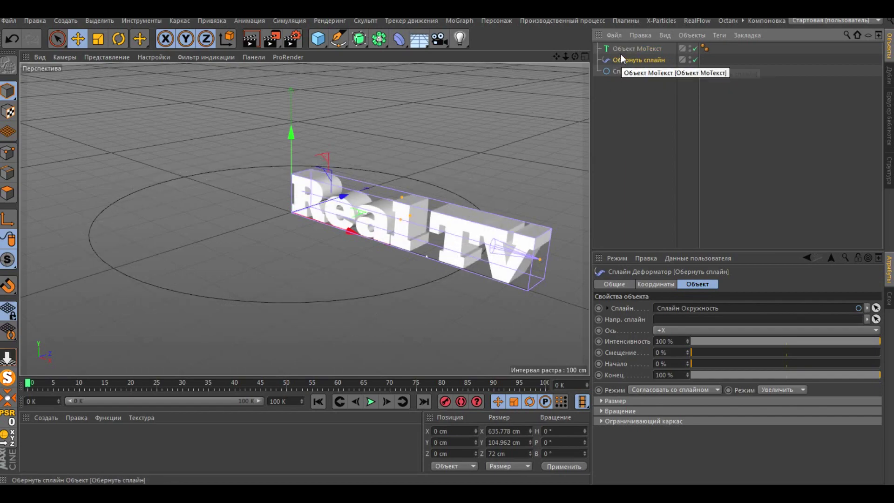
# - Group the MoText and Spline Wrap deformer under a Null
pyautogui.keyDown('ctrl'); pyautogui.click(621, 50); pyautogui.keyUp('ctrl')
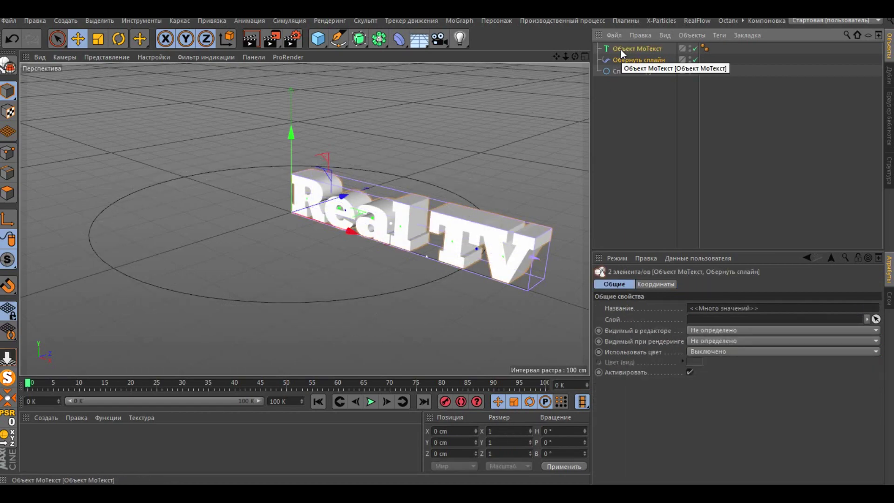
pyautogui.rightClick(621, 49)
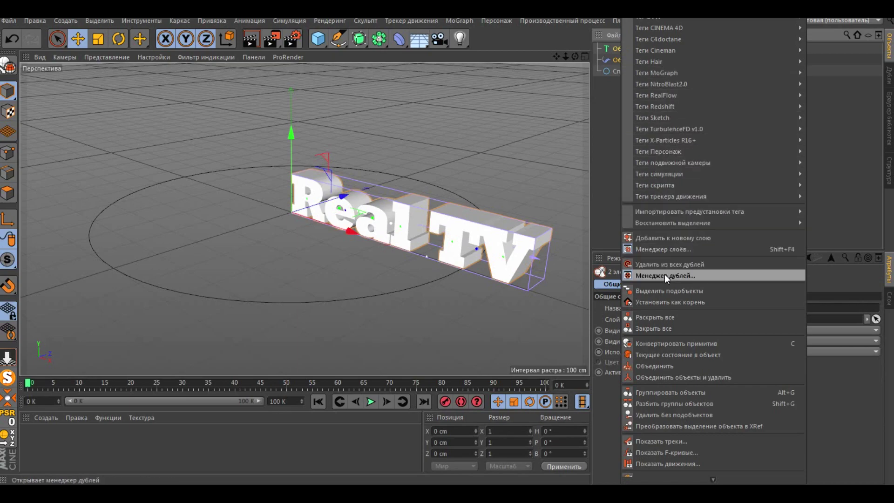
pyautogui.click(655, 392)
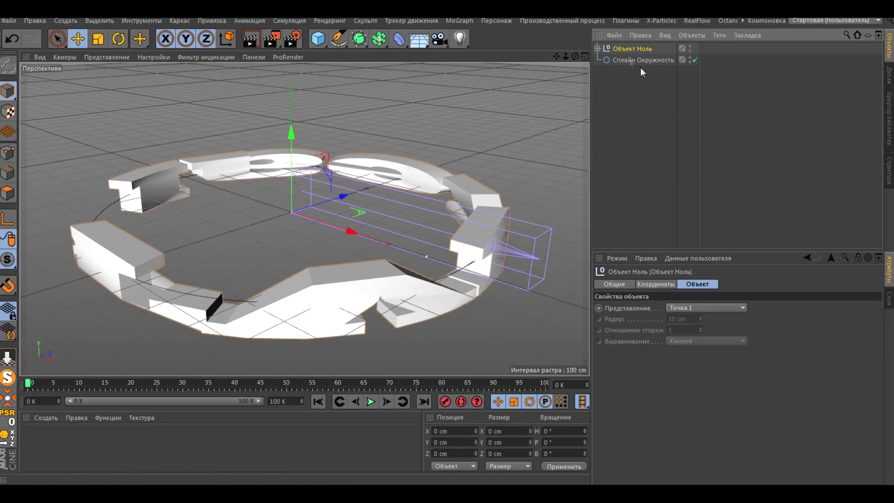
pyautogui.click(597, 48)
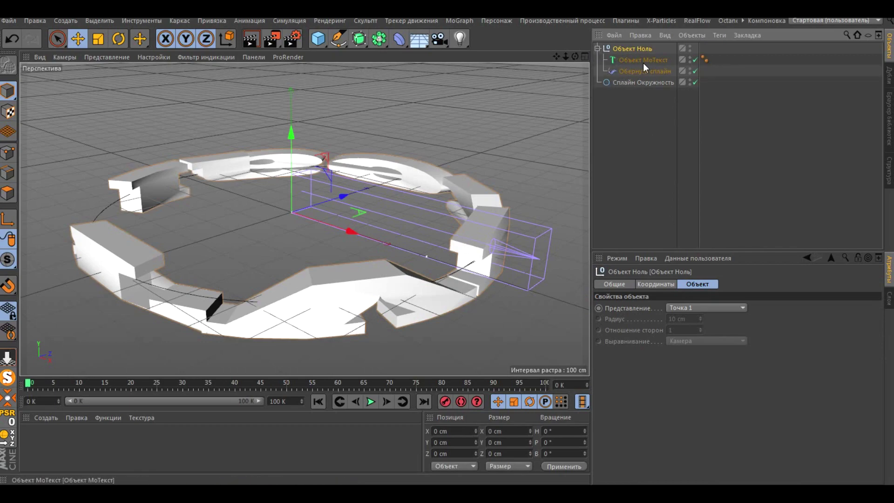
# - Set the Spline Wrap deformer's mode to Keep Length
pyautogui.click(636, 72)
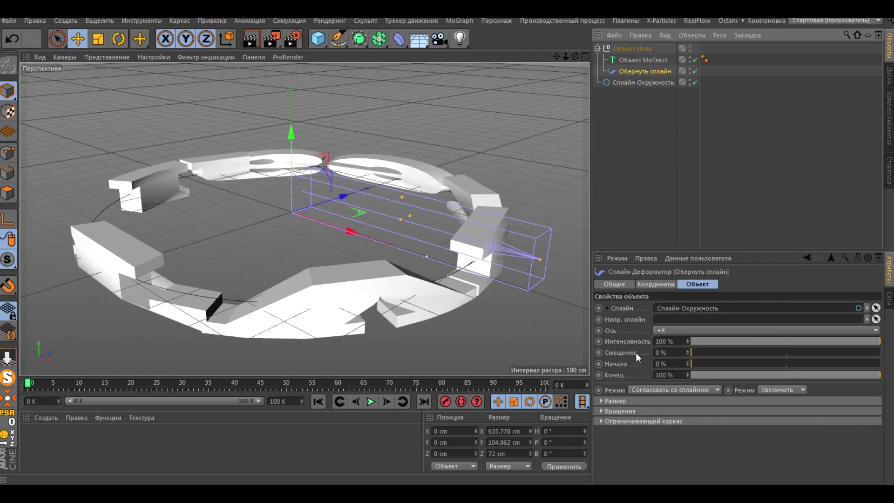
pyautogui.click(656, 391)
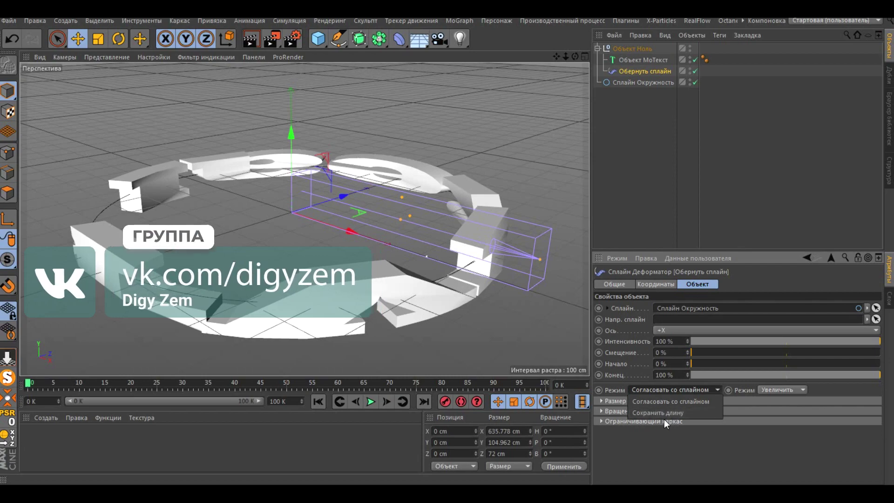
pyautogui.click(666, 416)
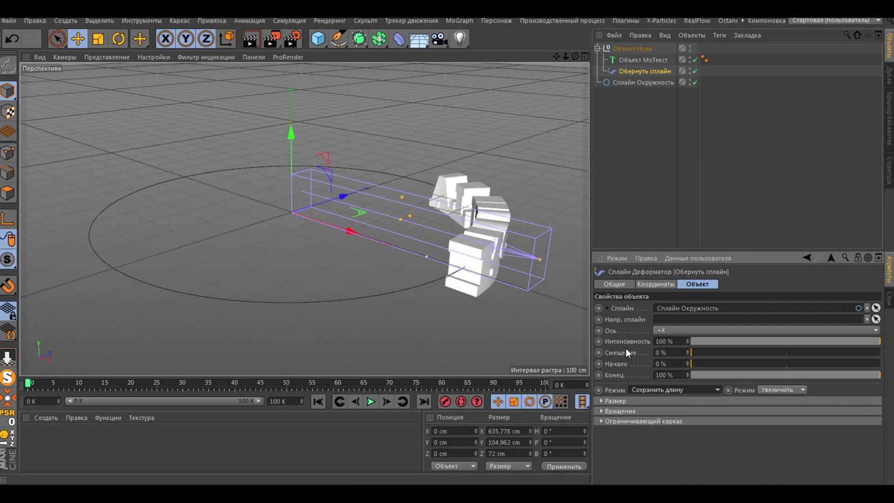
# - Slide the text along the circle and set the Spline Wrap bank rotation to -180°
pyautogui.moveTo(692, 352)
pyautogui.mouseDown()
pyautogui.moveTo(845, 352)
pyautogui.moveTo(818, 356)
pyautogui.moveTo(844, 362)
pyautogui.moveTo(835, 362)
pyautogui.mouseUp()
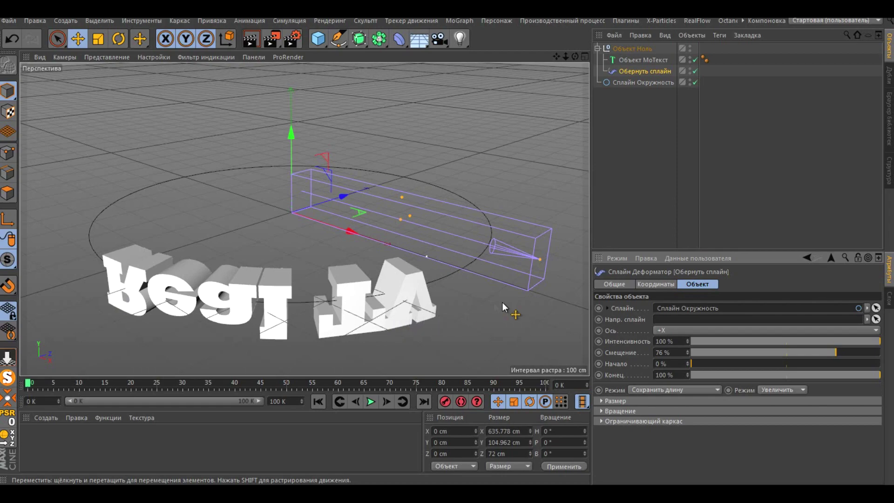
pyautogui.click(647, 283)
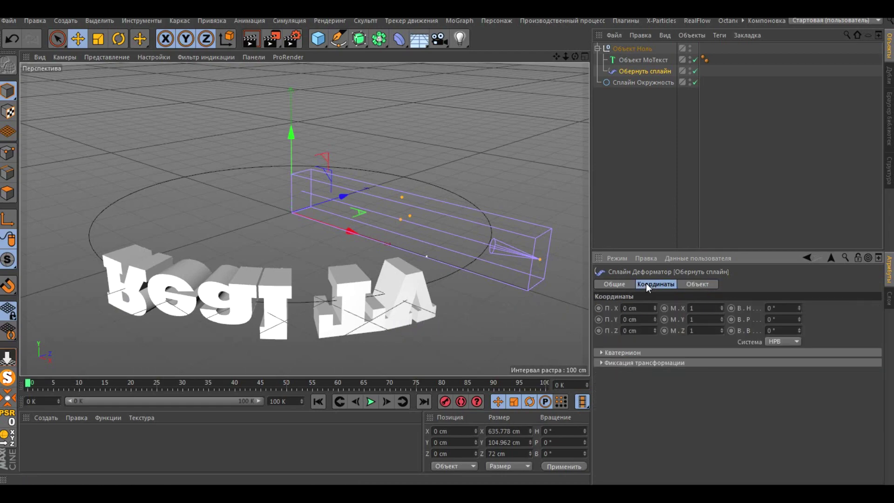
pyautogui.press('BackSpace')
pyautogui.write('-180')
pyautogui.press('Return')
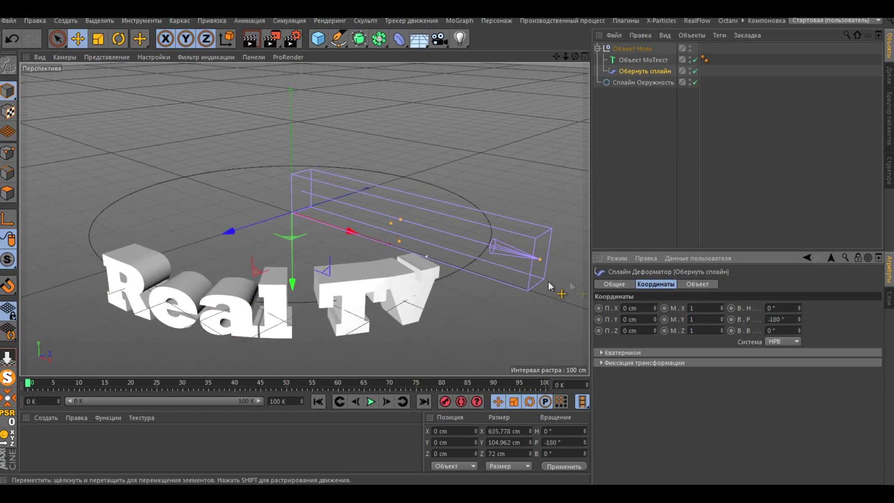
# - Set the Spline Wrap offset to 77% and orbit the view to a lower angle
pyautogui.click(695, 283)
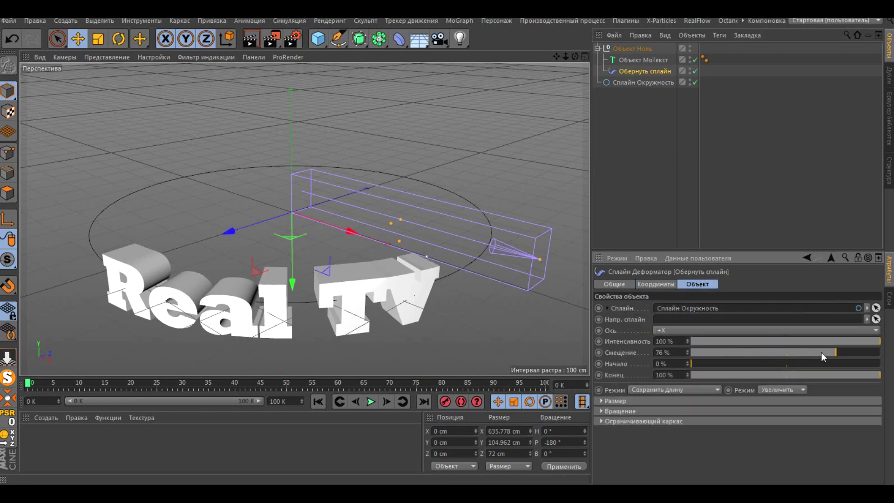
pyautogui.moveTo(837, 350)
pyautogui.mouseDown()
pyautogui.moveTo(722, 352)
pyautogui.moveTo(836, 362)
pyautogui.mouseUp()
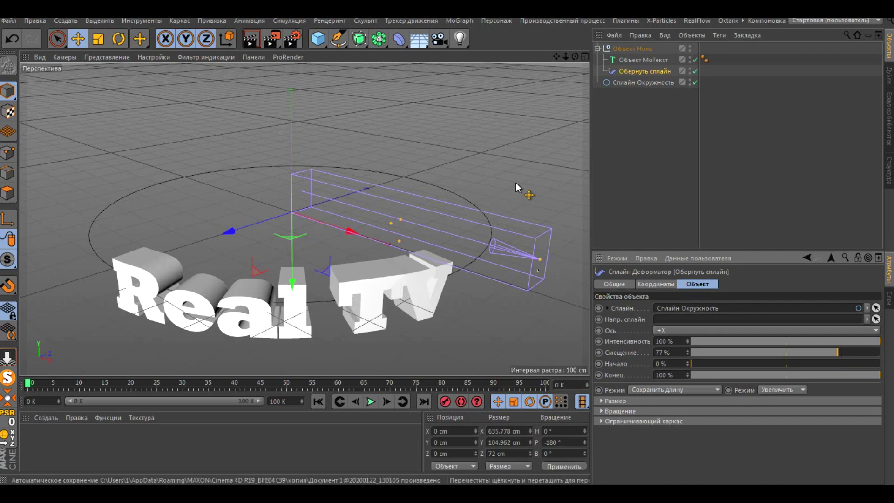
pyautogui.scroll(-2, 490, 158)
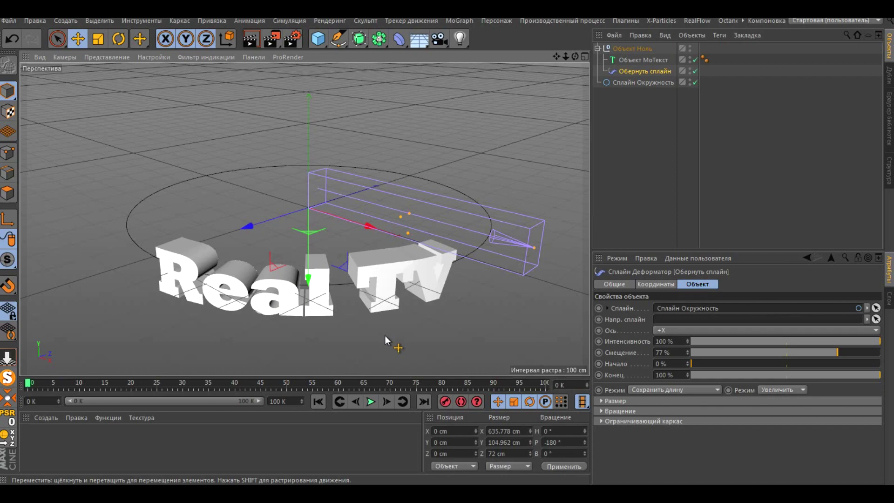
pyautogui.keyDown('alt'); pyautogui.moveTo(372, 334); pyautogui.dragTo(372, 323); pyautogui.keyUp('alt')
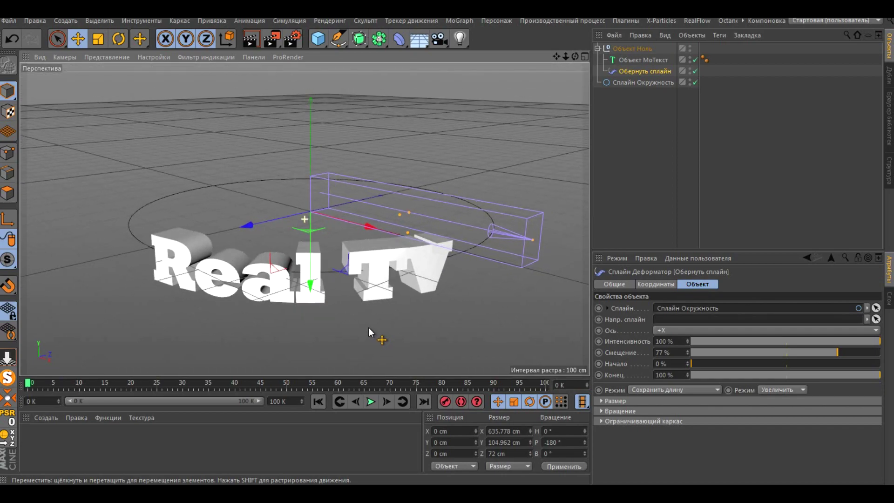
pyautogui.keyDown('alt'); pyautogui.moveTo(371, 322); pyautogui.dragTo(369, 323); pyautogui.keyUp('alt')
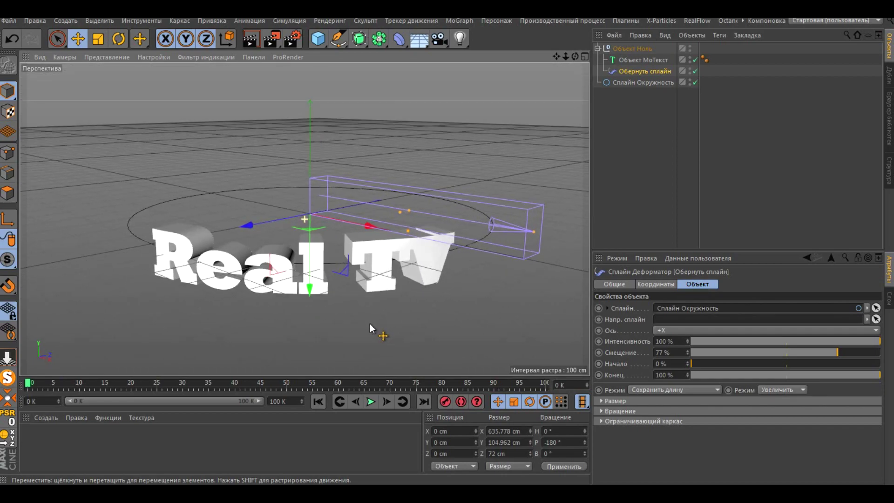
pyautogui.scroll(1, 277, 139)
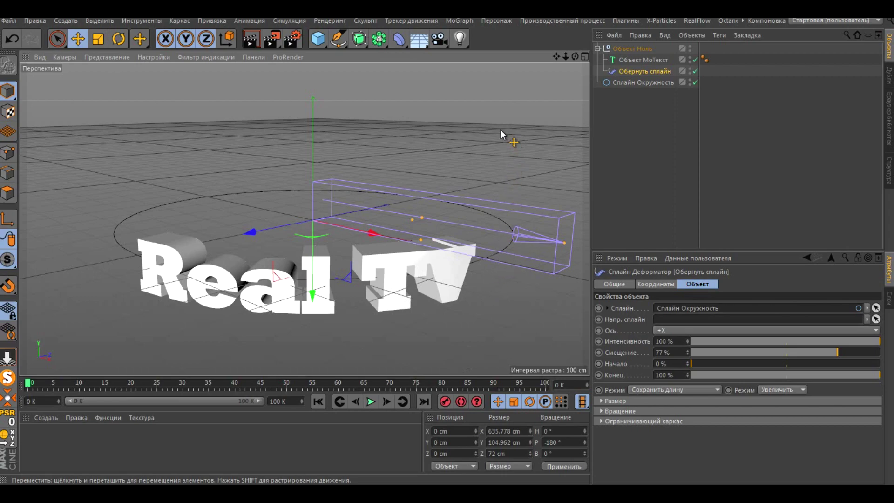
# - Add a camera, lock the 1280×720 render ratio, and give the camera a Protection tag
pyautogui.click(439, 39)
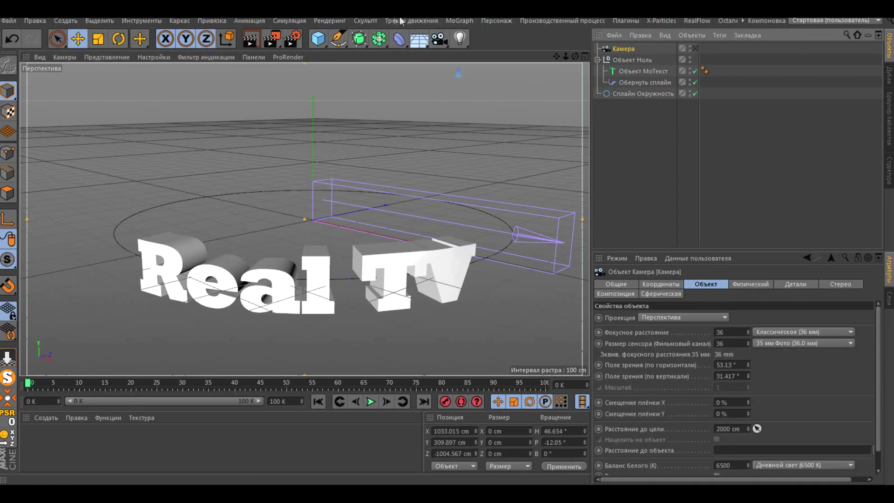
pyautogui.click(293, 39)
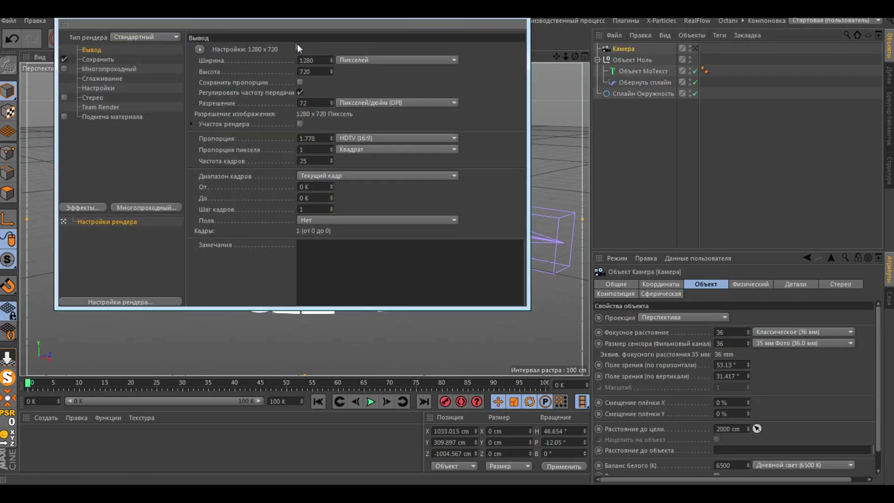
pyautogui.click(299, 82)
pyautogui.press('Escape')
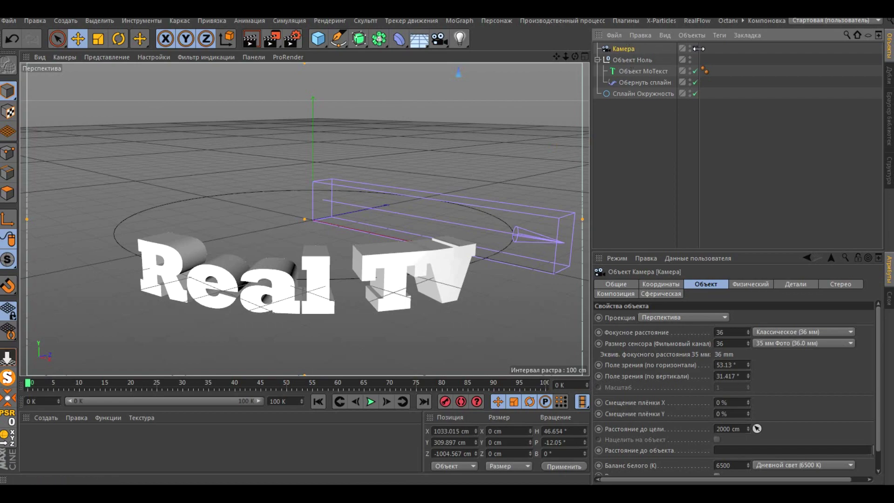
pyautogui.rightClick(632, 48)
pyautogui.moveTo(666, 28)
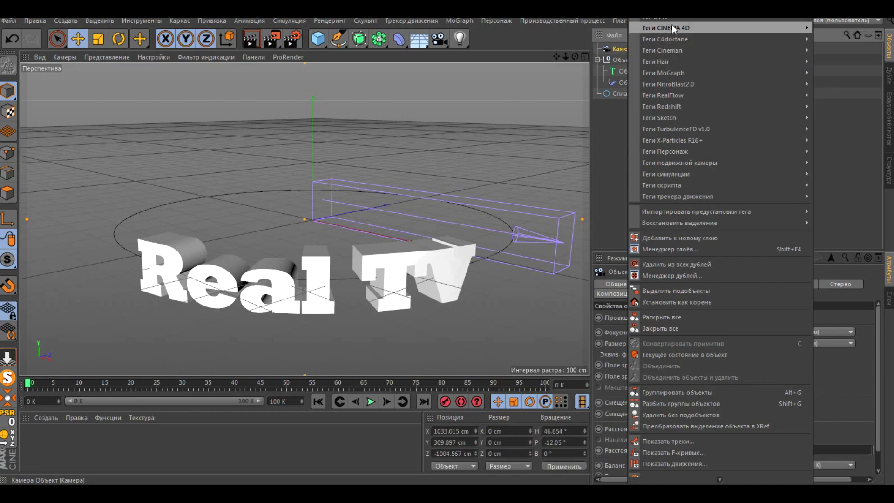
pyautogui.moveTo(720, 28)
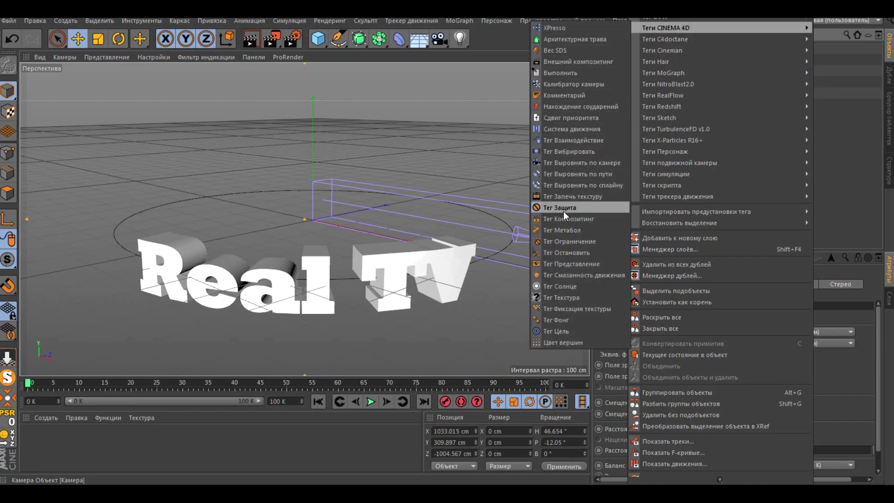
pyautogui.click(563, 208)
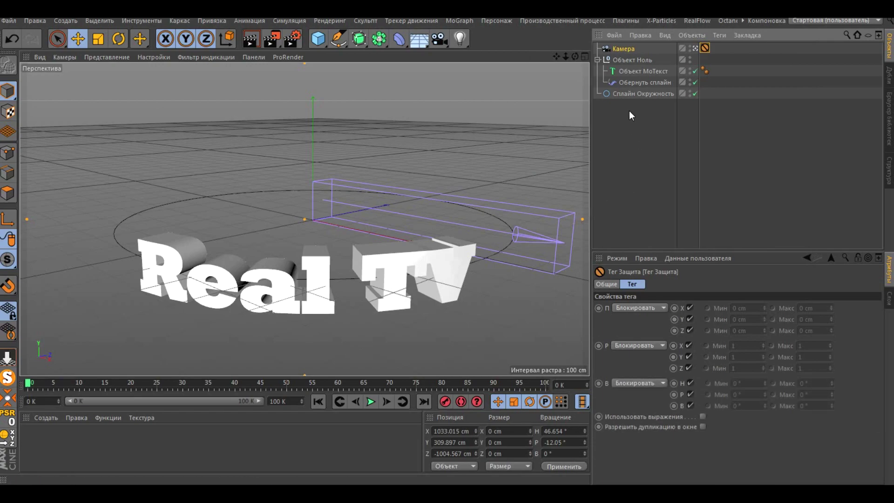
# - Give the MoText a Fillet Cap start with 3 steps and an 8 cm radius
pyautogui.click(634, 73)
pyautogui.click(739, 285)
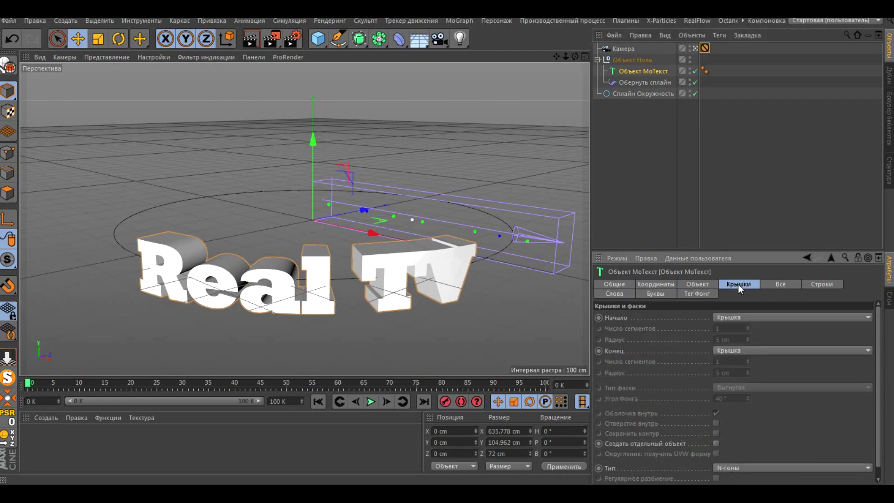
pyautogui.click(733, 317)
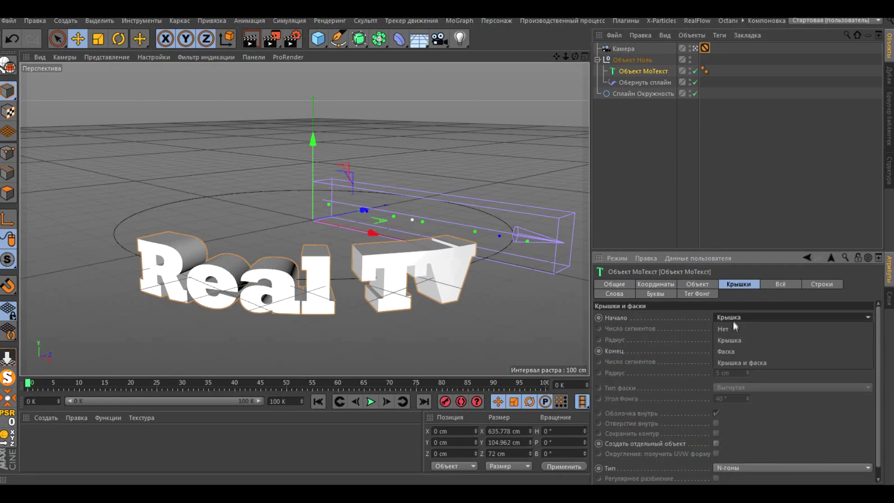
pyautogui.click(741, 358)
pyautogui.moveTo(729, 331); pyautogui.dragTo(709, 330)
pyautogui.write('3')
pyautogui.doubleClick(718, 339)
pyautogui.write('8')
pyautogui.press('Return')
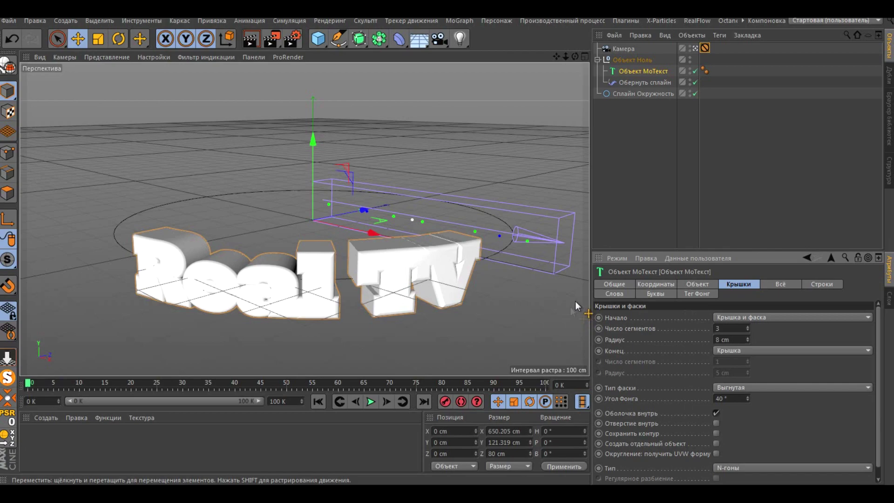
pyautogui.click(620, 50)
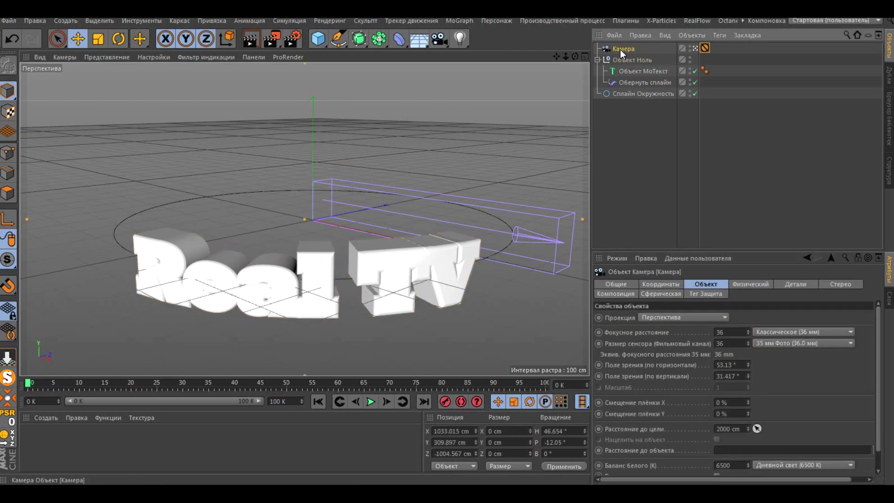
pyautogui.click(635, 71)
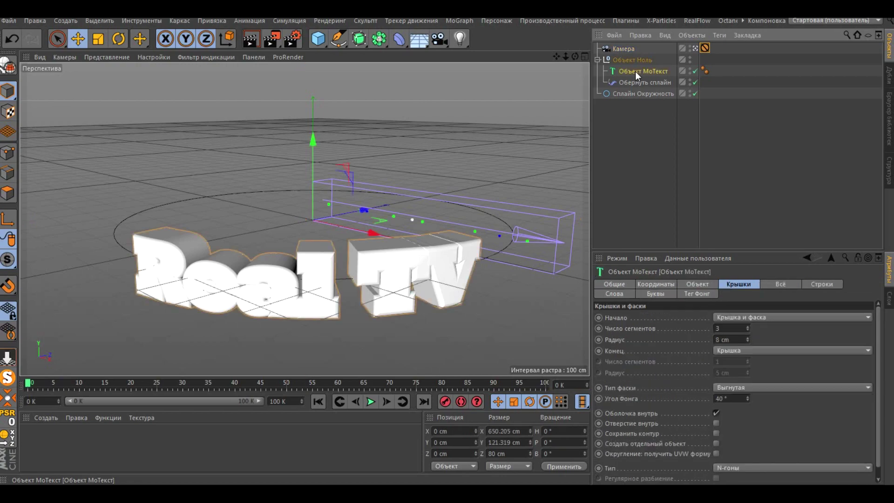
# - Add a Plain effector to the MoText
pyautogui.click(787, 284)
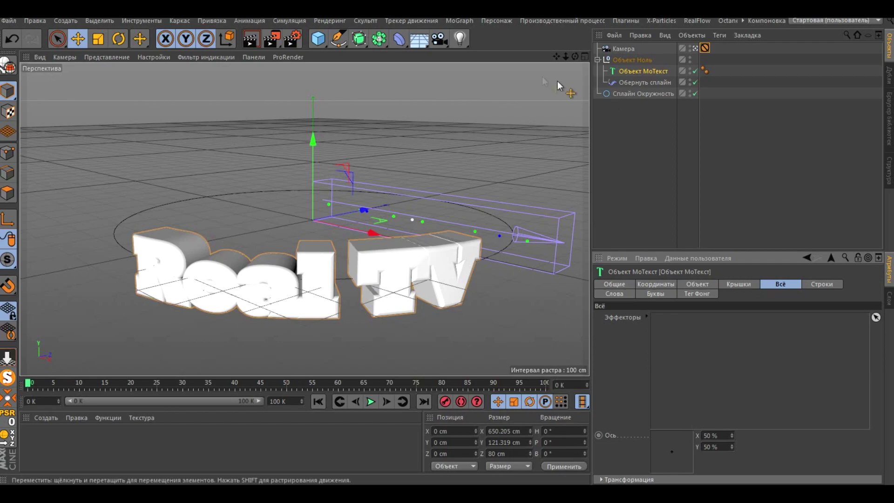
pyautogui.click(456, 21)
pyautogui.moveTo(502, 37)
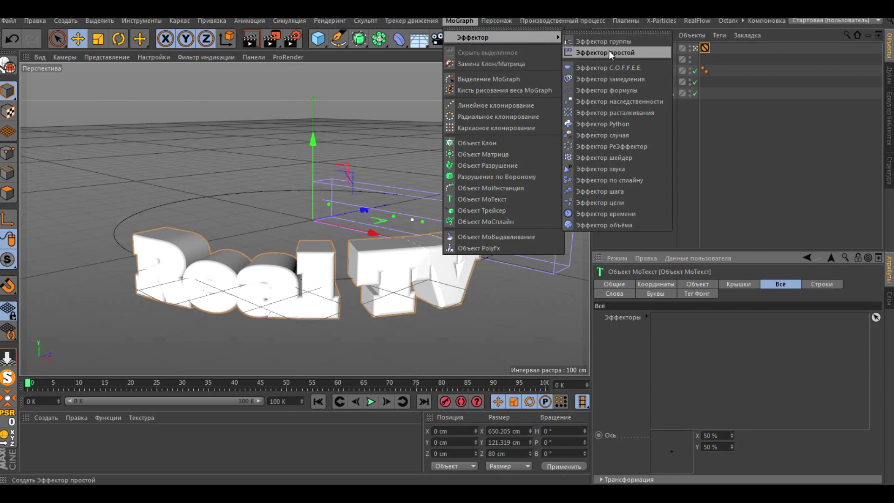
pyautogui.click(609, 52)
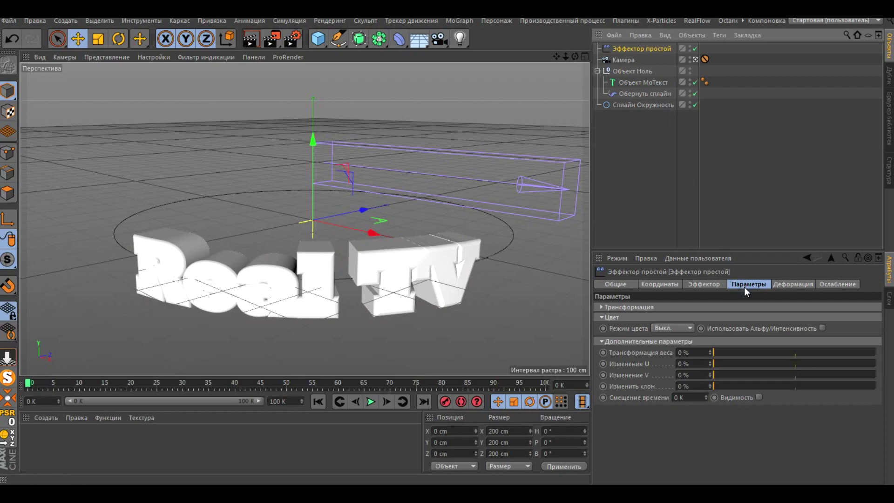
pyautogui.click(706, 283)
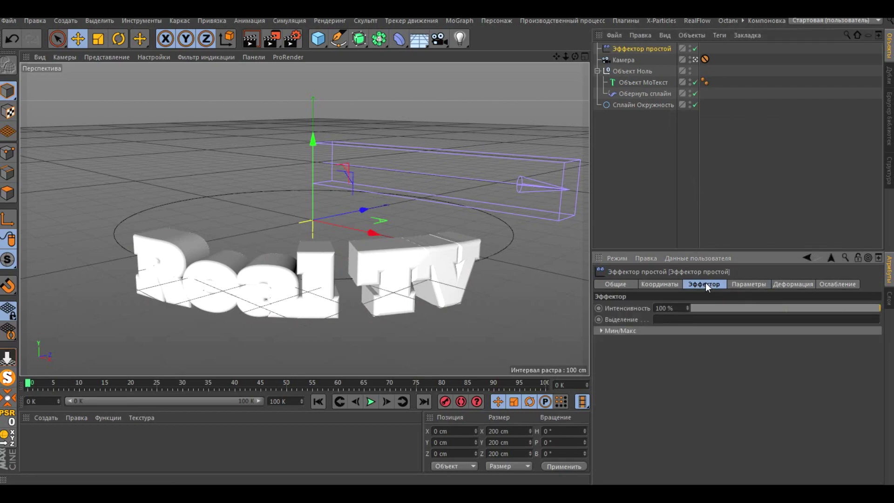
pyautogui.click(752, 281)
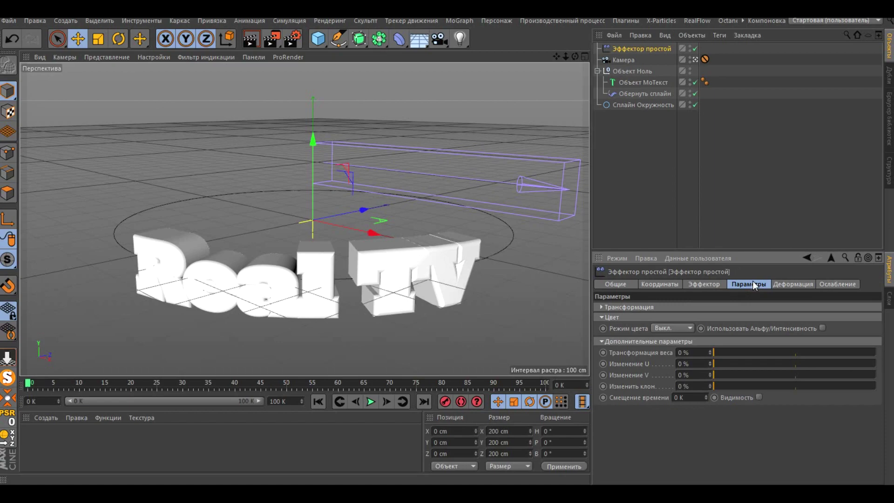
# - Enable uniform scale on the Plain effector and set it to -1, hiding the text
pyautogui.click(600, 308)
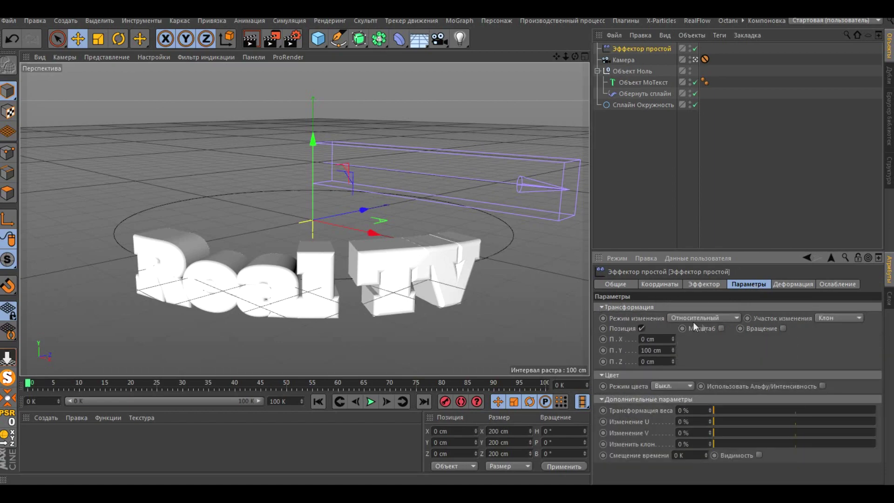
pyautogui.click(721, 328)
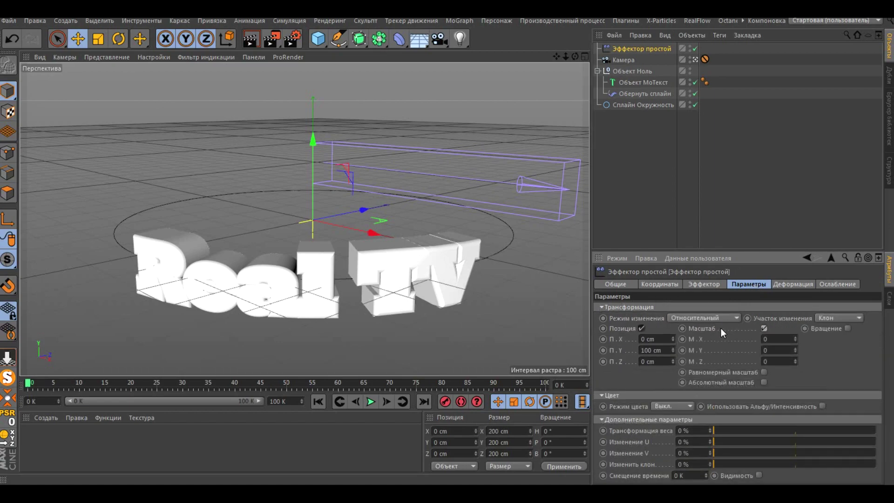
pyautogui.click(764, 373)
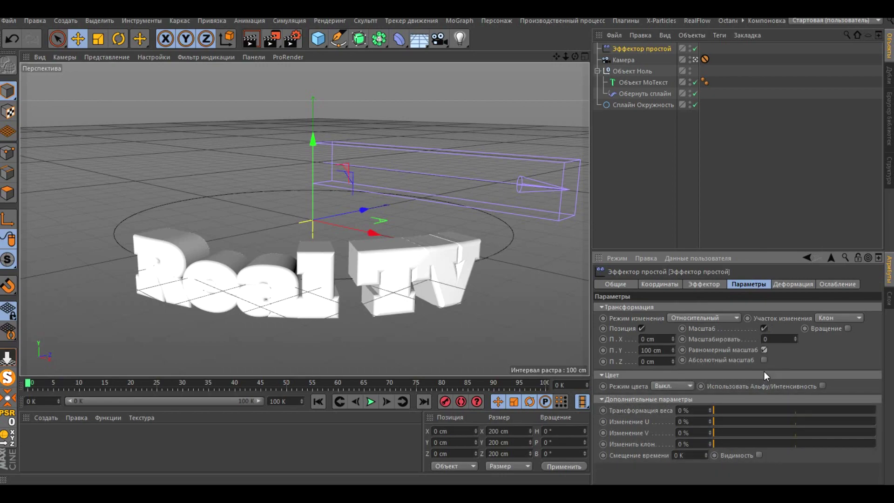
pyautogui.doubleClick(767, 340)
pyautogui.write('-1')
pyautogui.press('Return')
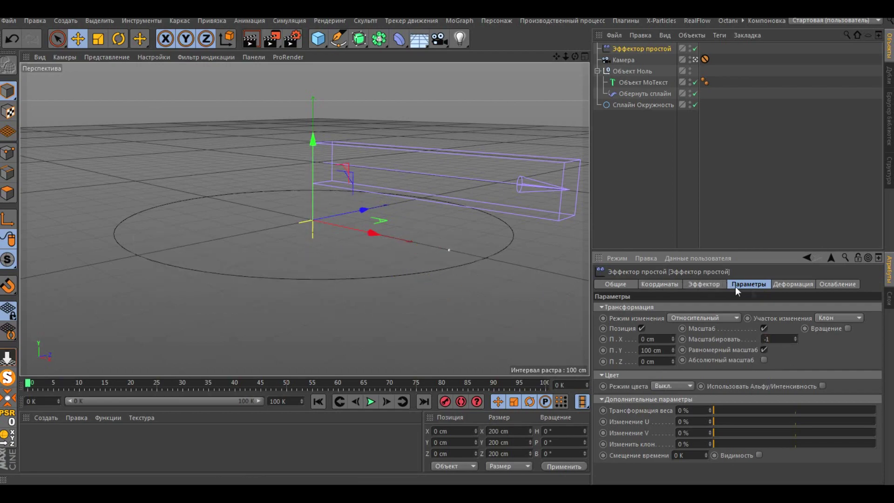
pyautogui.click(828, 285)
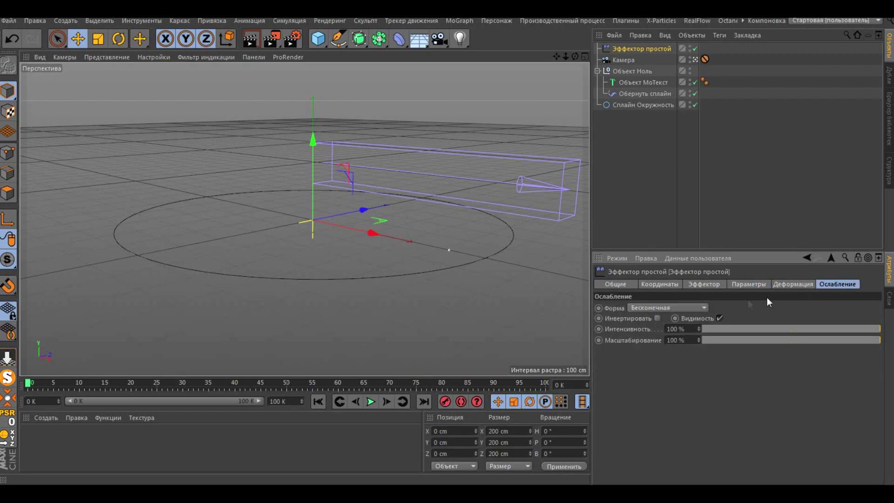
# - Set the Plain effector falloff to Linear and rotate its heading to about 45.85°
pyautogui.click(658, 306)
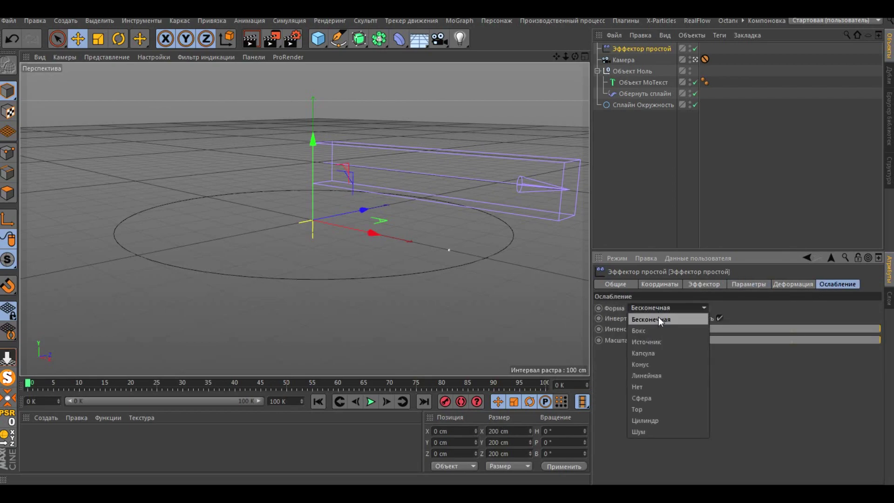
pyautogui.click(658, 376)
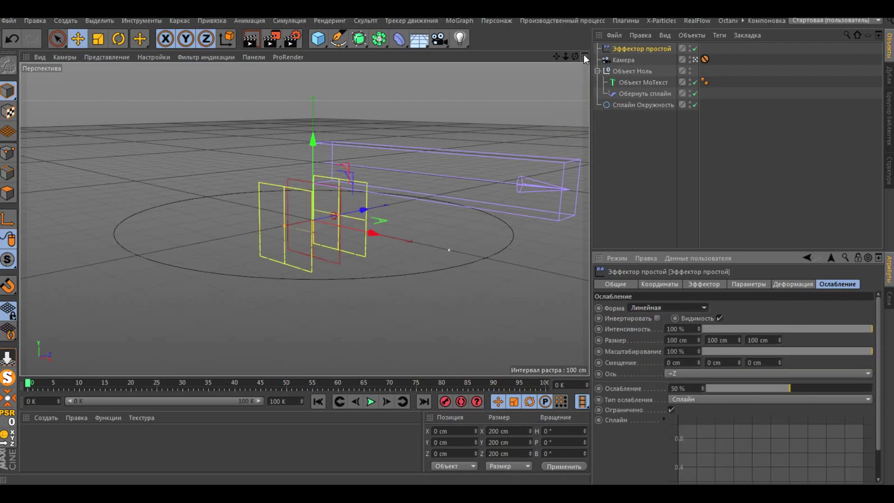
pyautogui.click(118, 39)
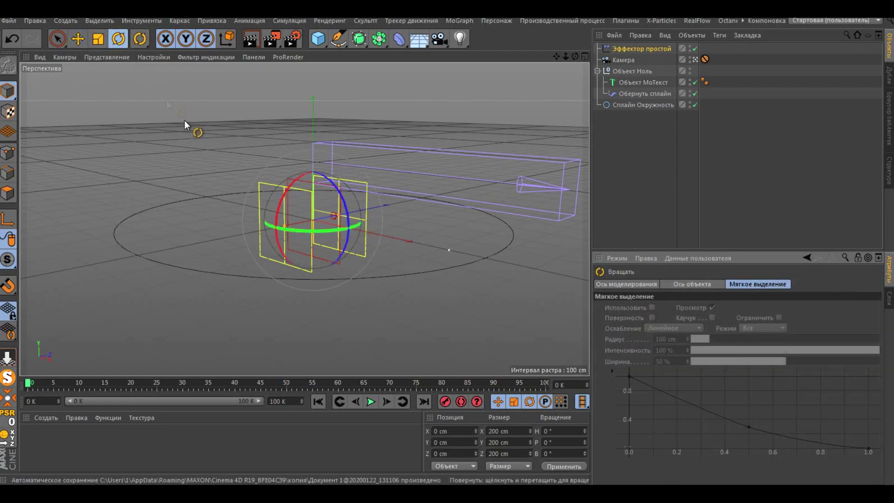
pyautogui.moveTo(291, 231); pyautogui.dragTo(324, 224)
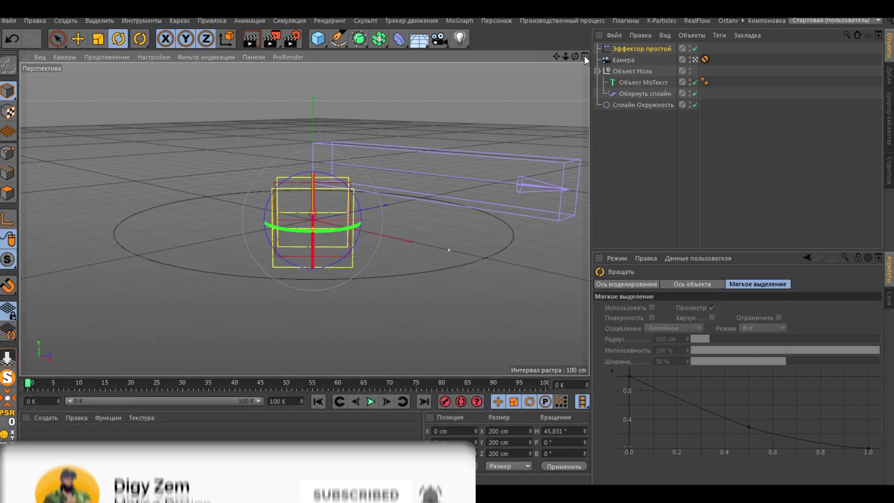
pyautogui.click(585, 56)
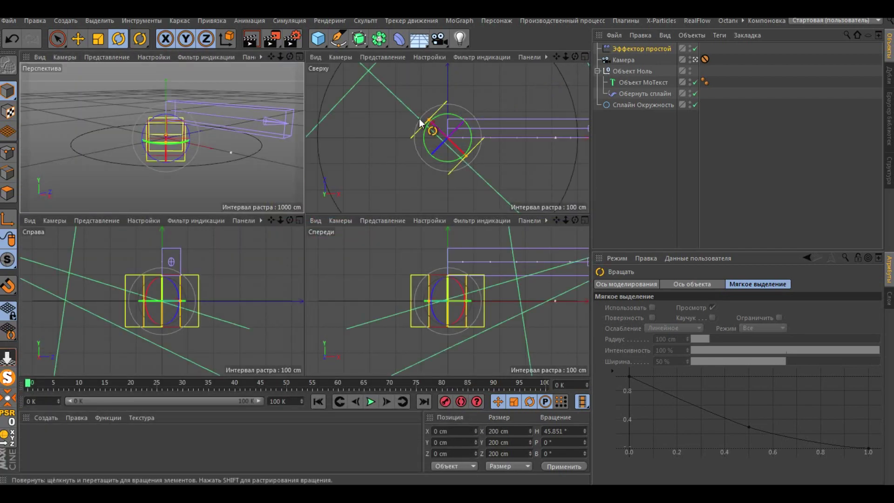
# - In Top view, stretch the Plain effector to about 1084 cm along Z and recentre it
pyautogui.click(585, 57)
pyautogui.scroll(-2, 385, 202)
pyautogui.scroll(-3, 386, 200)
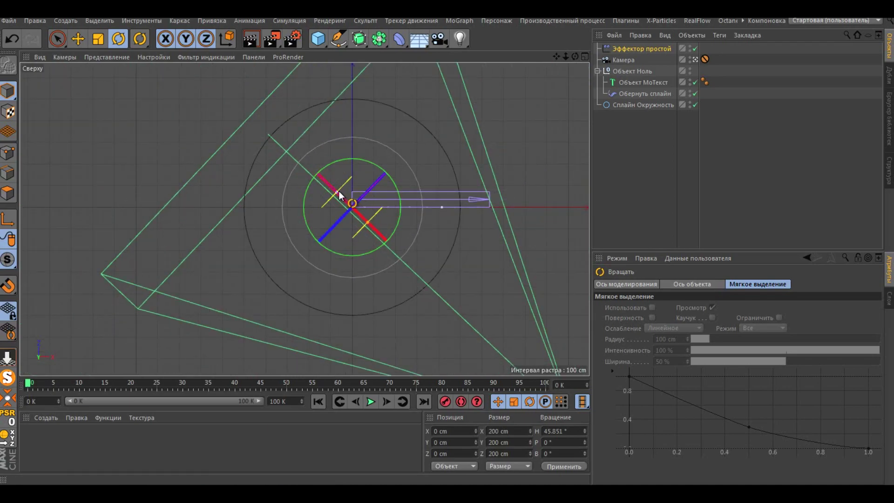
pyautogui.click(99, 41)
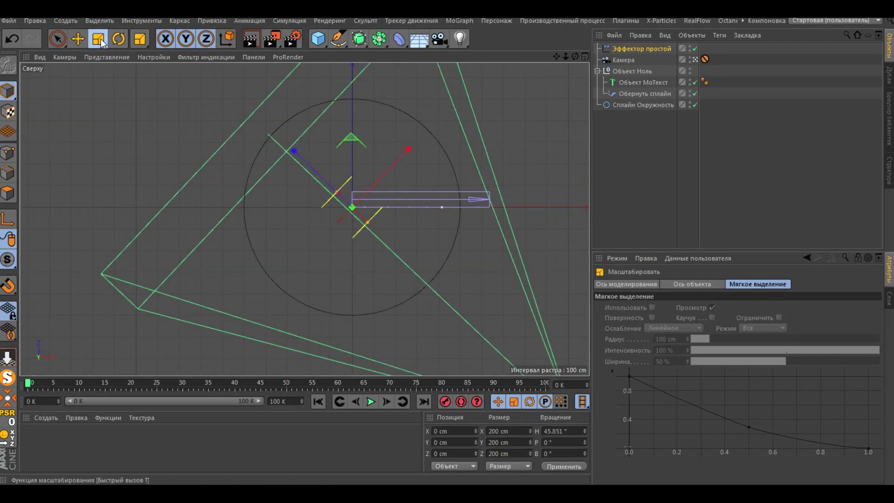
pyautogui.click(78, 40)
pyautogui.moveTo(368, 222); pyautogui.dragTo(440, 286)
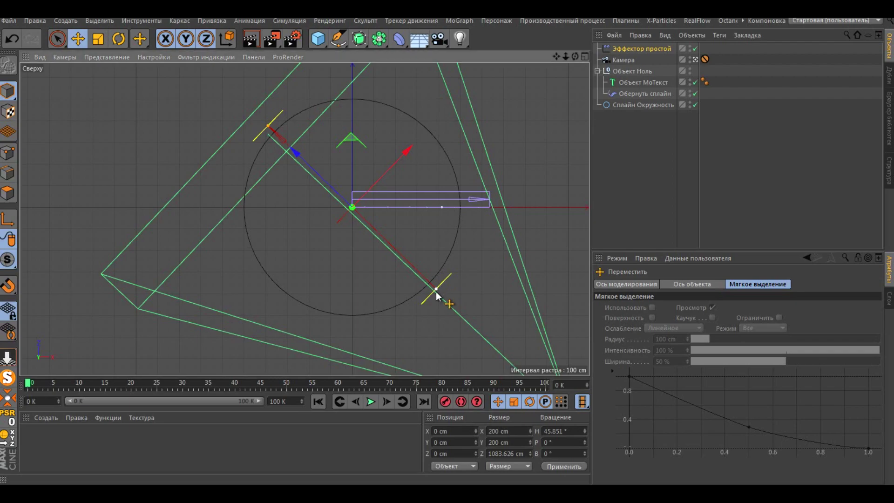
pyautogui.moveTo(294, 152)
pyautogui.mouseDown()
pyautogui.moveTo(267, 134)
pyautogui.moveTo(298, 185)
pyautogui.mouseUp()
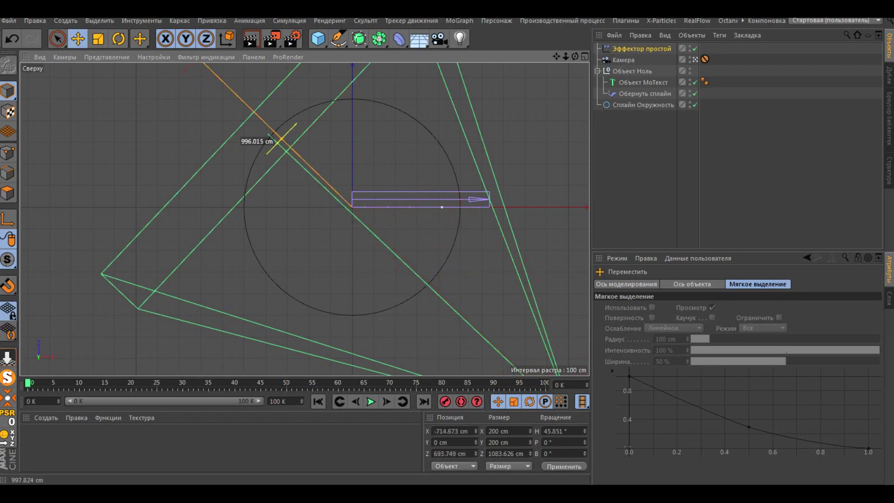
pyautogui.moveTo(298, 186)
pyautogui.mouseDown()
pyautogui.moveTo(458, 266)
pyautogui.moveTo(401, 267)
pyautogui.moveTo(230, 109)
pyautogui.moveTo(335, 211)
pyautogui.moveTo(294, 155)
pyautogui.mouseUp()
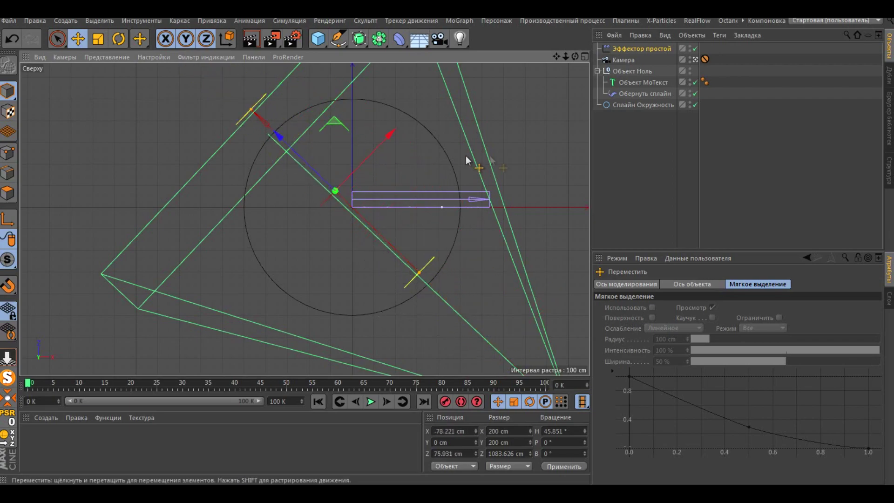
# - Return to the Perspective view and move the Plain effector to the bottom of the hierarchy
pyautogui.click(585, 57)
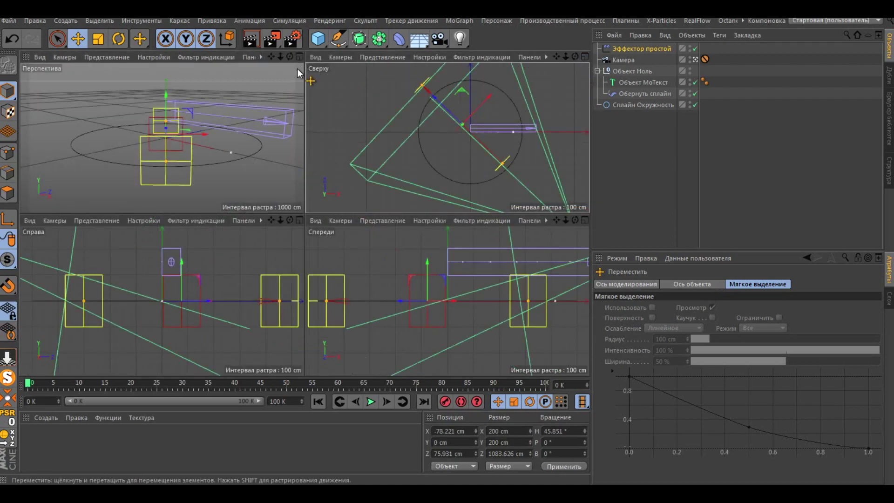
pyautogui.click(299, 54)
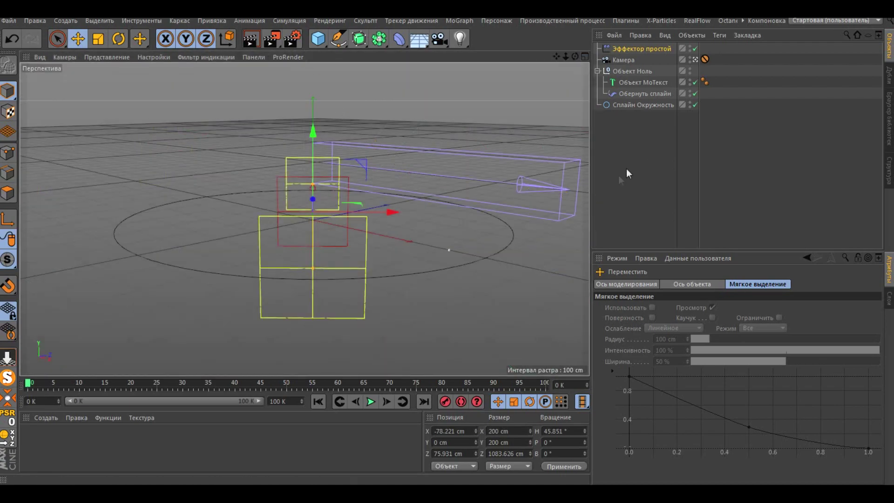
pyautogui.moveTo(645, 49); pyautogui.dragTo(643, 108)
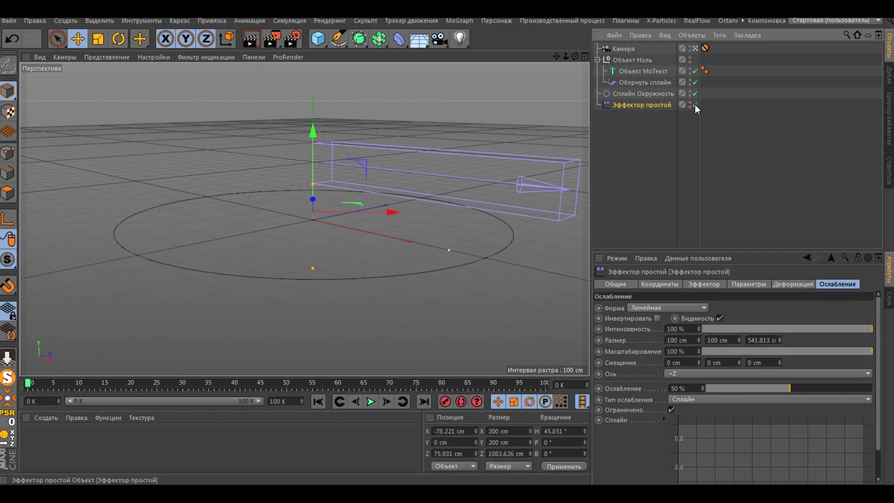
# - Turn off the Plain effector, then set the Spline Wrap offset to 28%, keyed at frame 0
pyautogui.click(694, 104)
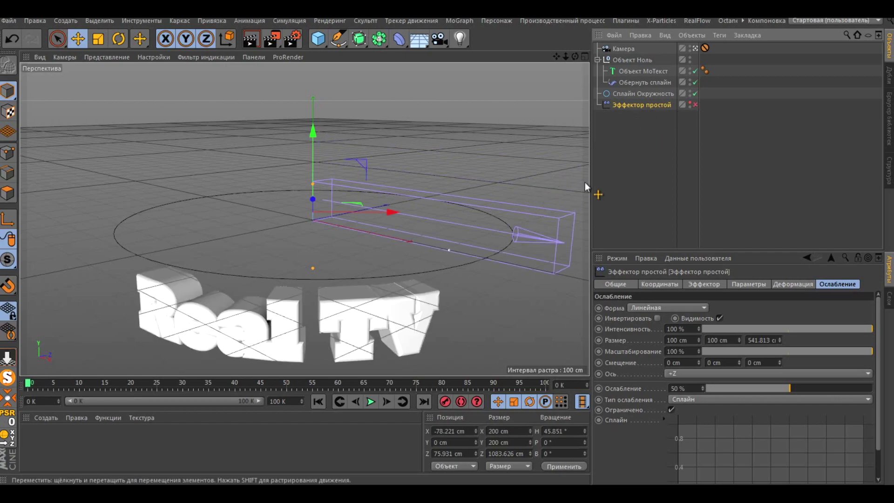
pyautogui.click(631, 83)
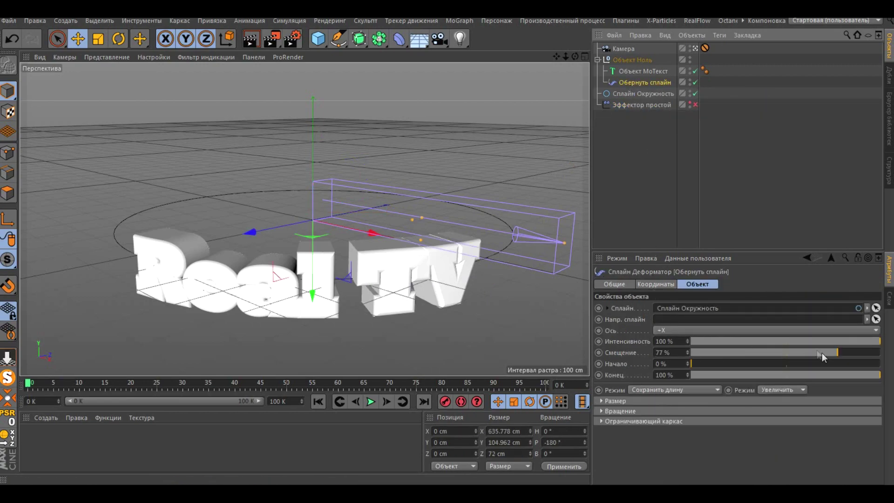
pyautogui.moveTo(835, 354); pyautogui.dragTo(747, 358)
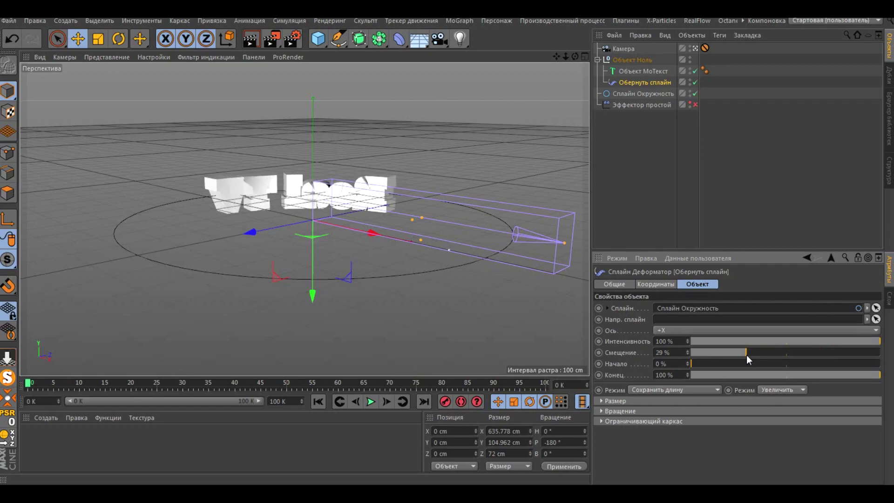
pyautogui.moveTo(746, 356); pyautogui.dragTo(745, 356)
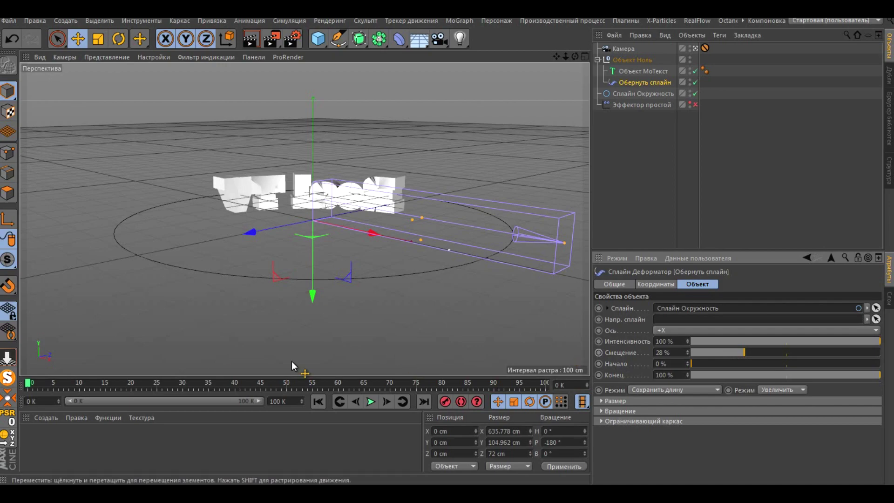
pyautogui.click(599, 352)
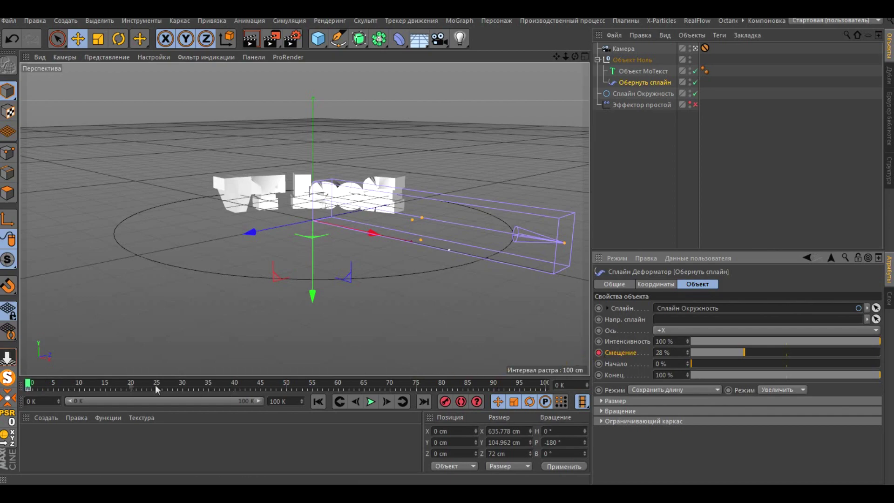
# - Extend the animation end frame and the preview range to 120
pyautogui.moveTo(29, 384); pyautogui.dragTo(146, 391)
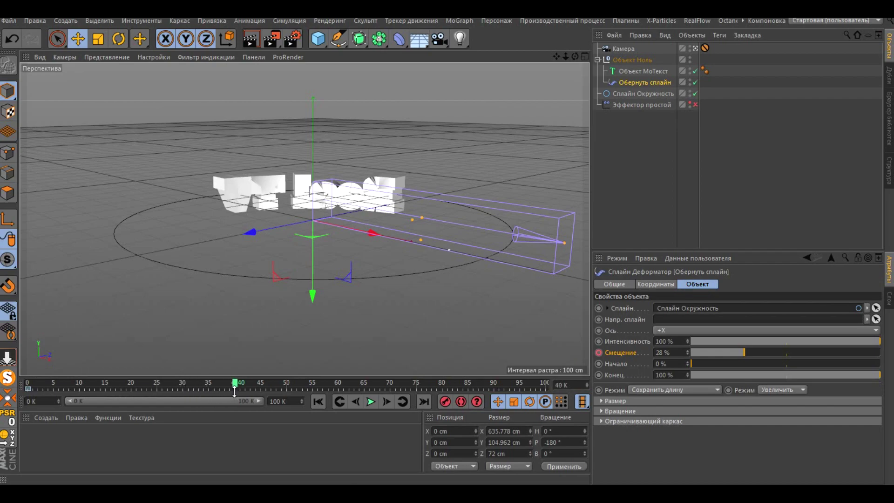
pyautogui.write('120')
pyautogui.press('Return')
pyautogui.click(280, 431)
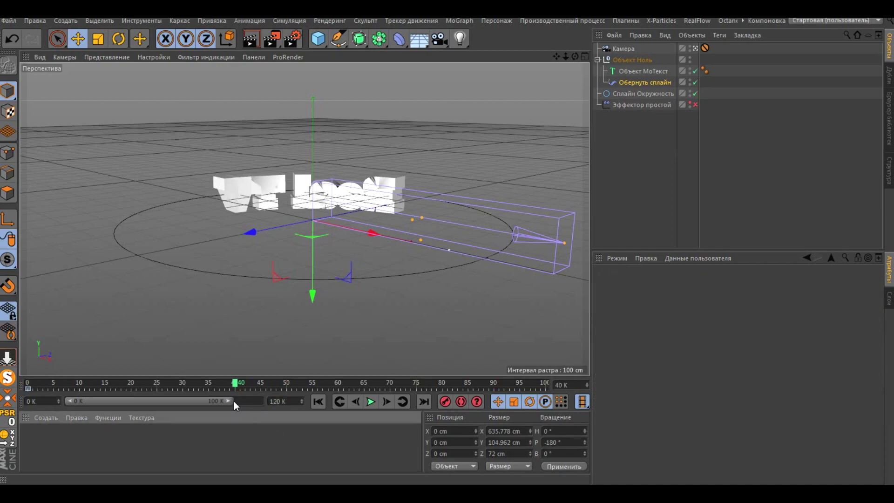
pyautogui.moveTo(231, 400); pyautogui.dragTo(264, 401)
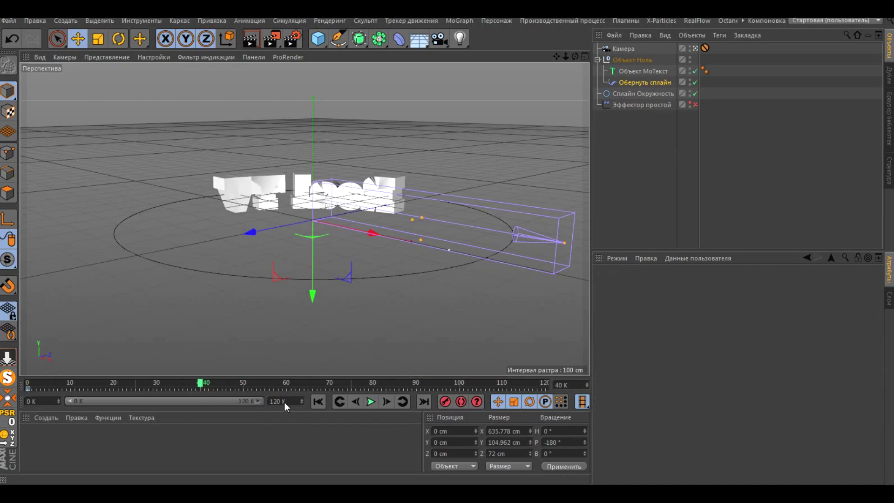
# - Move the playhead to frame 50 and reselect the Spline Wrap deformer
pyautogui.moveTo(201, 386); pyautogui.dragTo(221, 388)
pyautogui.moveTo(241, 387); pyautogui.dragTo(241, 386)
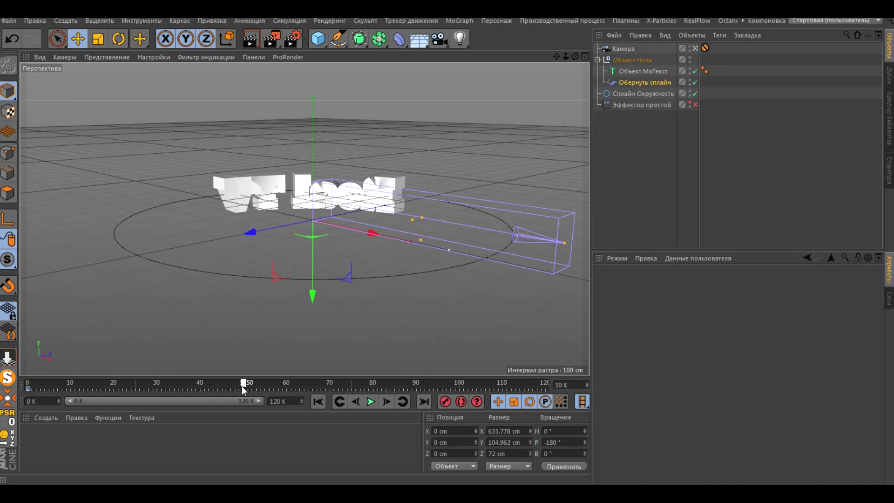
pyautogui.click(644, 84)
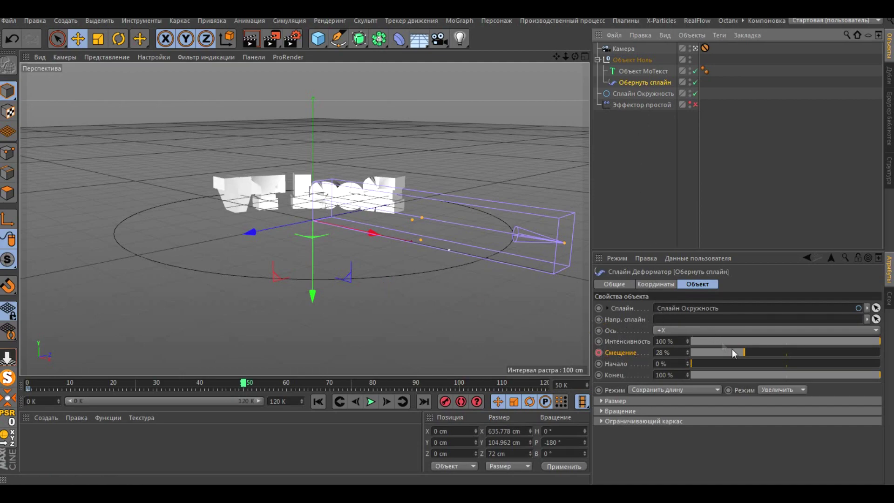
# - Set the Spline Wrap offset to 77% and keyframe it at frames 50 and 70
pyautogui.moveTo(745, 350); pyautogui.dragTo(836, 355)
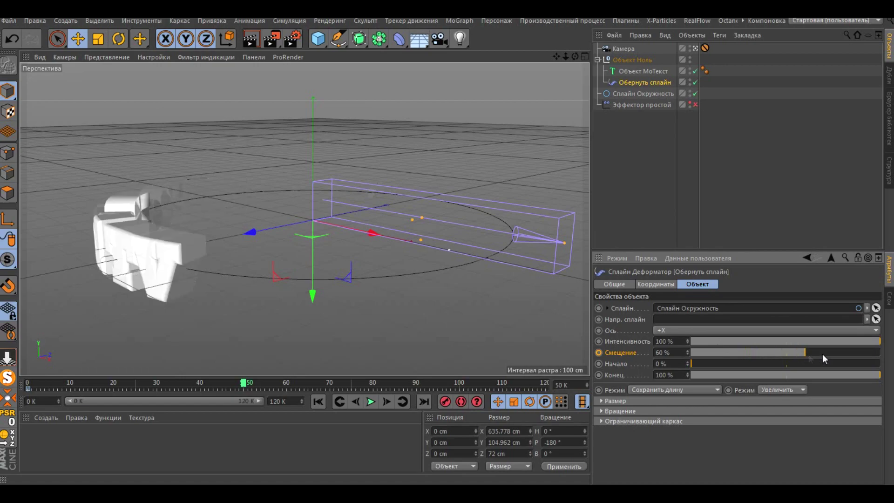
pyautogui.moveTo(835, 355); pyautogui.dragTo(836, 355)
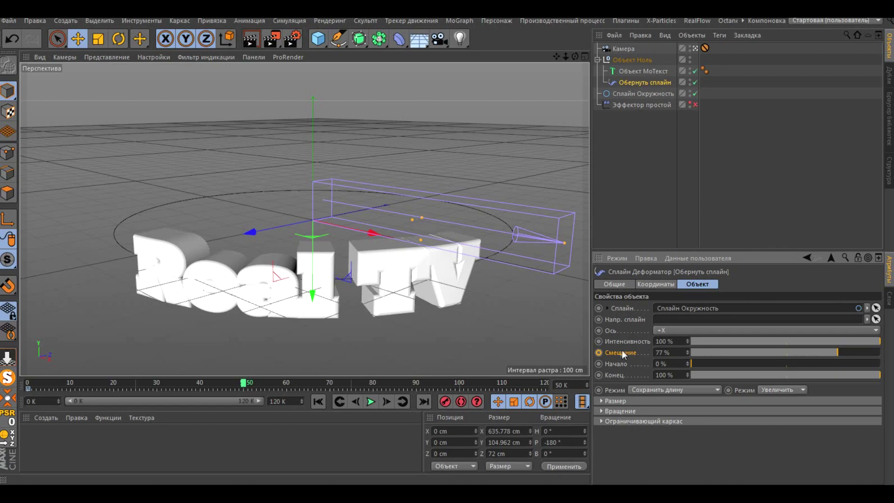
pyautogui.click(599, 353)
pyautogui.moveTo(244, 389); pyautogui.dragTo(328, 393)
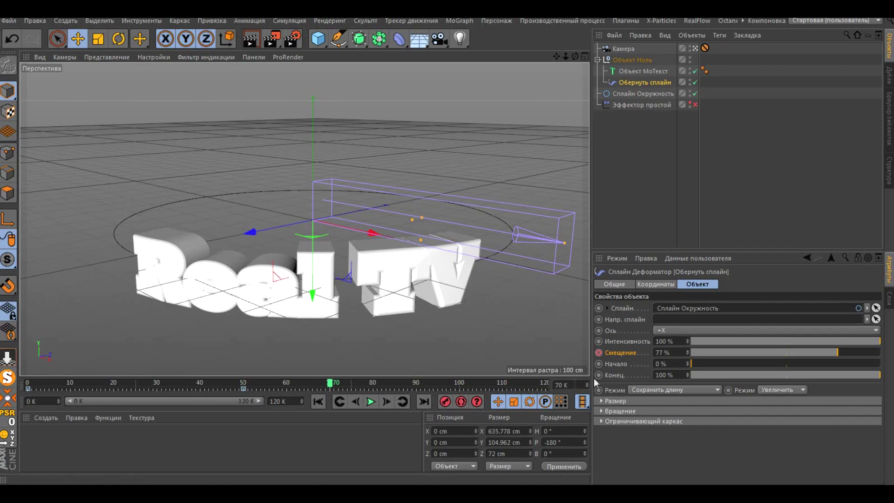
pyautogui.click(599, 354)
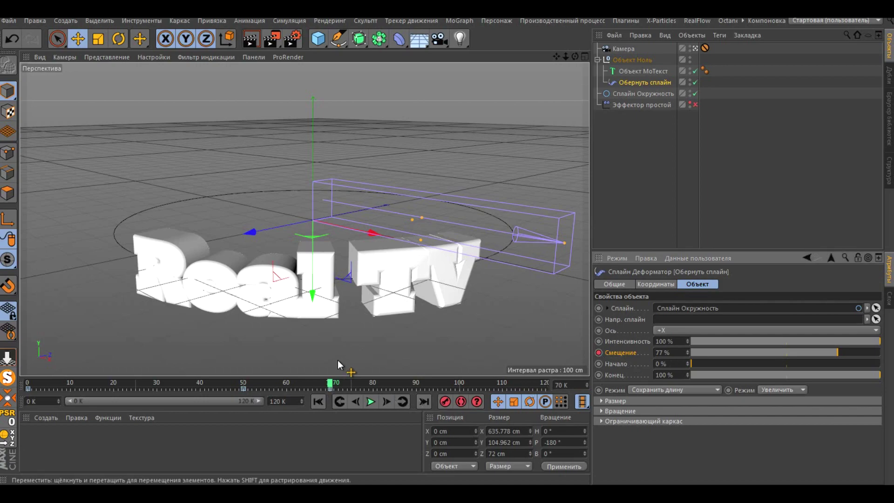
# - Near the end of the timeline, raise the offset past 100% to 127%
pyautogui.moveTo(331, 384); pyautogui.dragTo(482, 406)
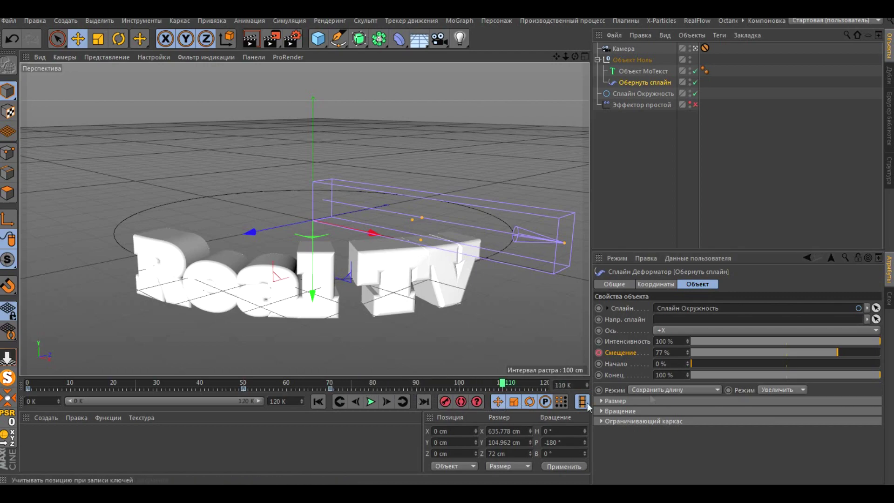
pyautogui.moveTo(837, 353); pyautogui.dragTo(882, 354)
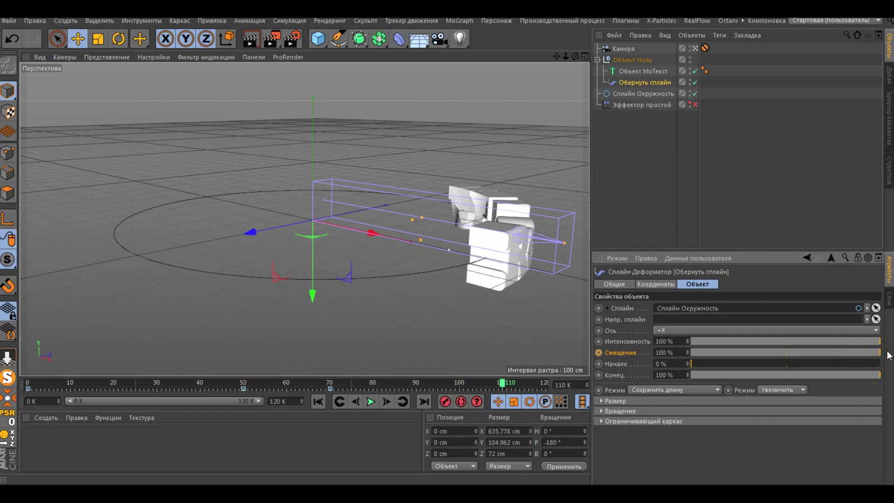
pyautogui.moveTo(688, 353); pyautogui.dragTo(688, 342)
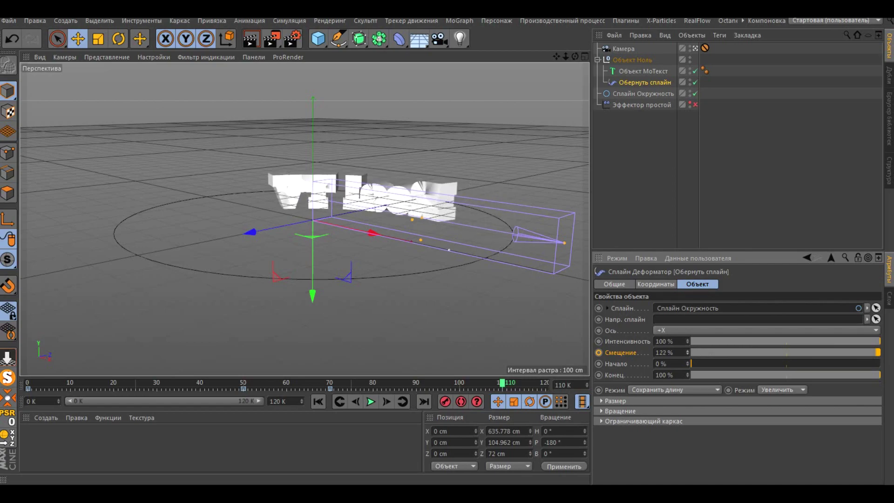
pyautogui.moveTo(688, 352); pyautogui.dragTo(688, 349)
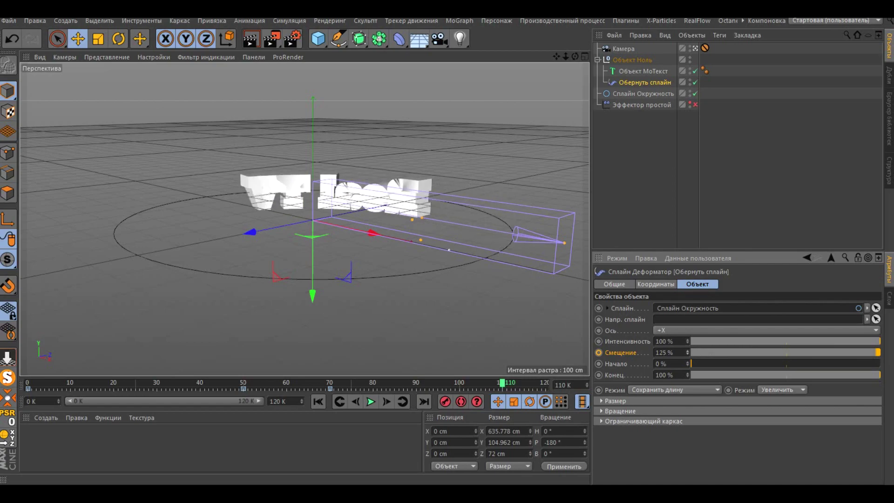
pyautogui.moveTo(688, 353); pyautogui.dragTo(688, 354)
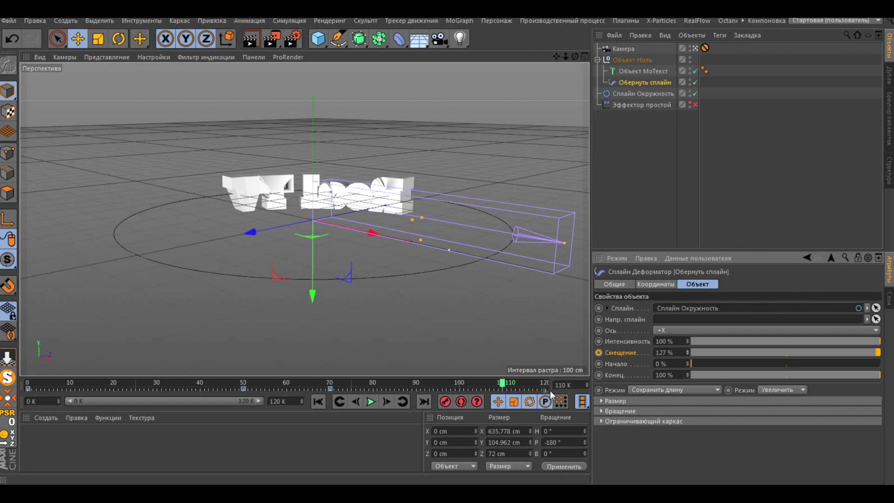
pyautogui.moveTo(506, 387); pyautogui.dragTo(549, 390)
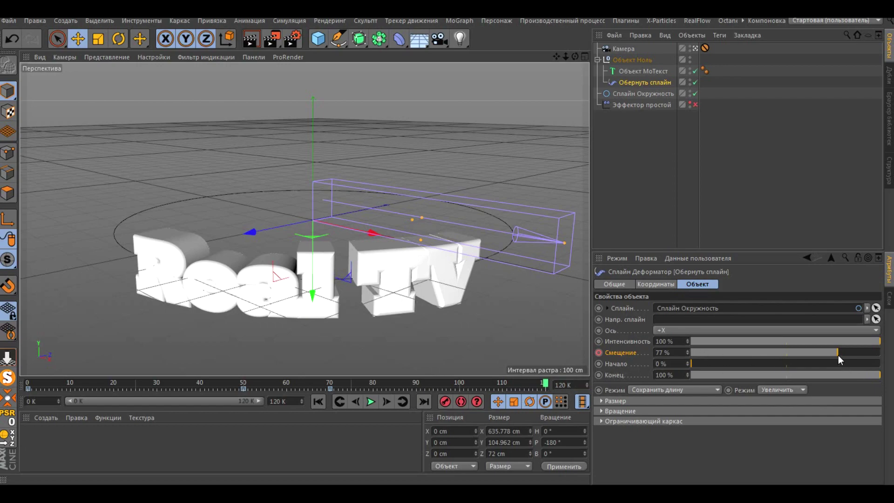
pyautogui.moveTo(838, 353); pyautogui.dragTo(882, 353)
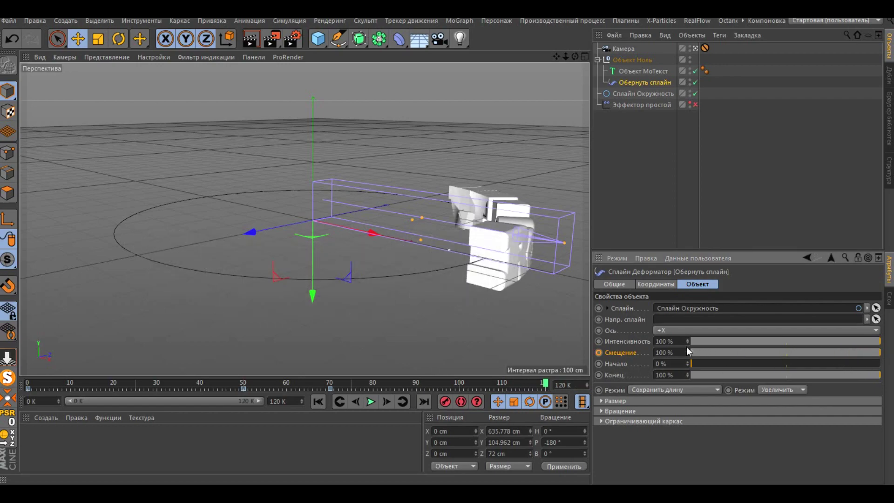
pyautogui.moveTo(688, 352); pyautogui.dragTo(688, 335)
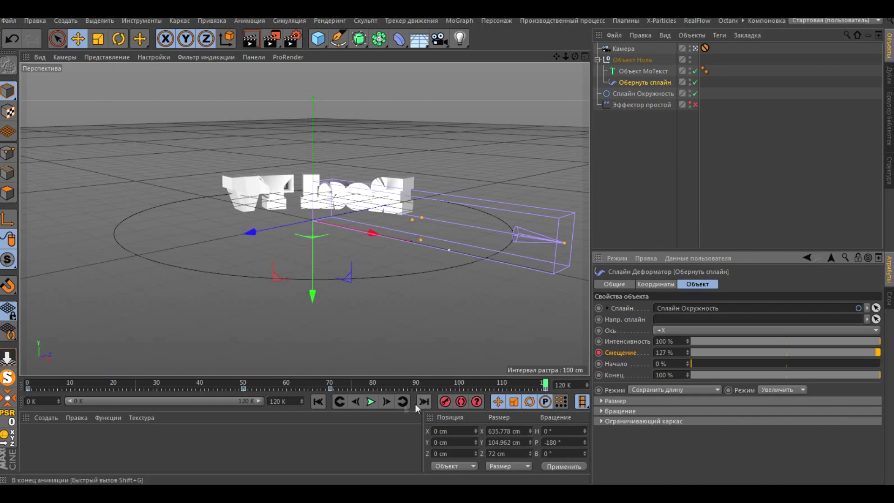
# - Preview the text sweep and move the final offset key to frame 110
pyautogui.click(318, 402)
pyautogui.click(372, 402)
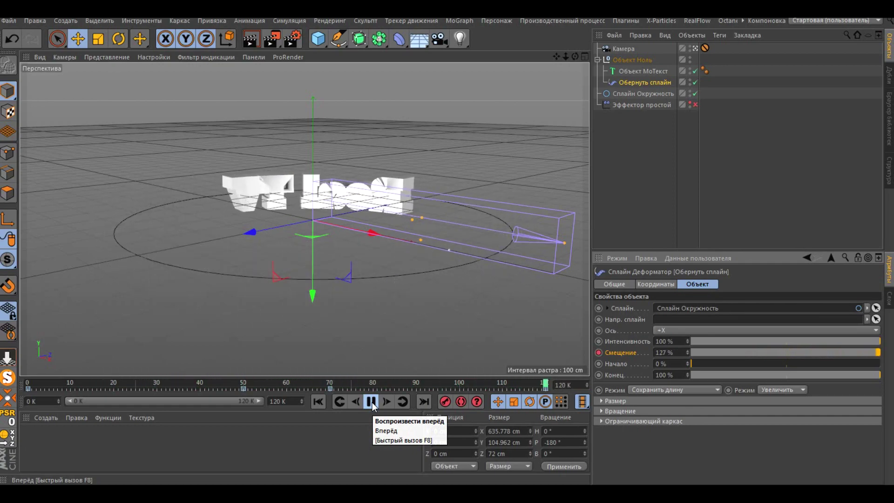
pyautogui.click(372, 402)
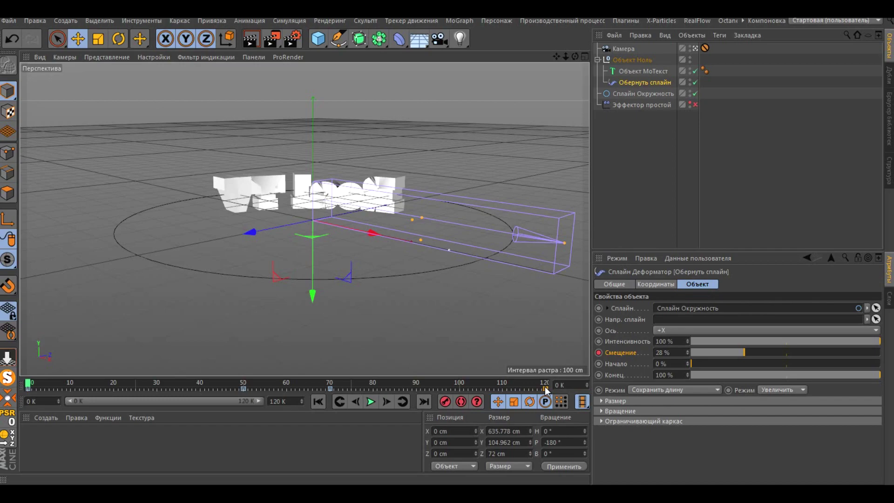
pyautogui.moveTo(546, 388); pyautogui.dragTo(506, 391)
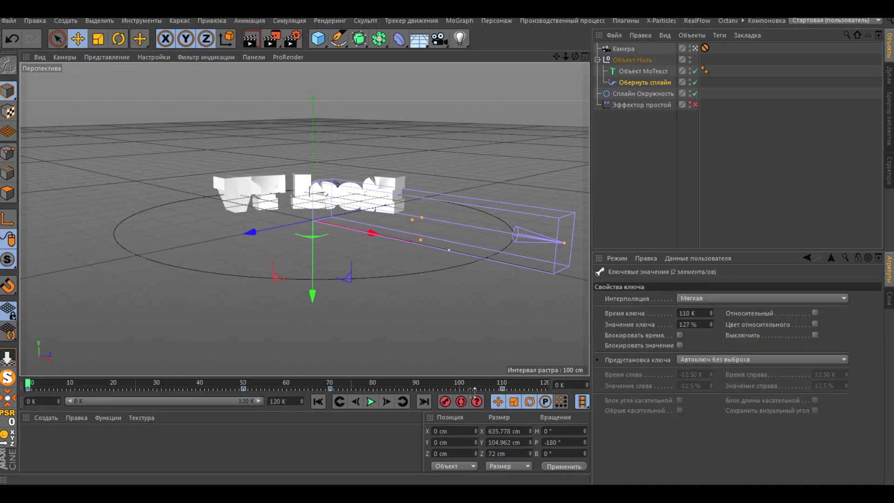
pyautogui.click(371, 401)
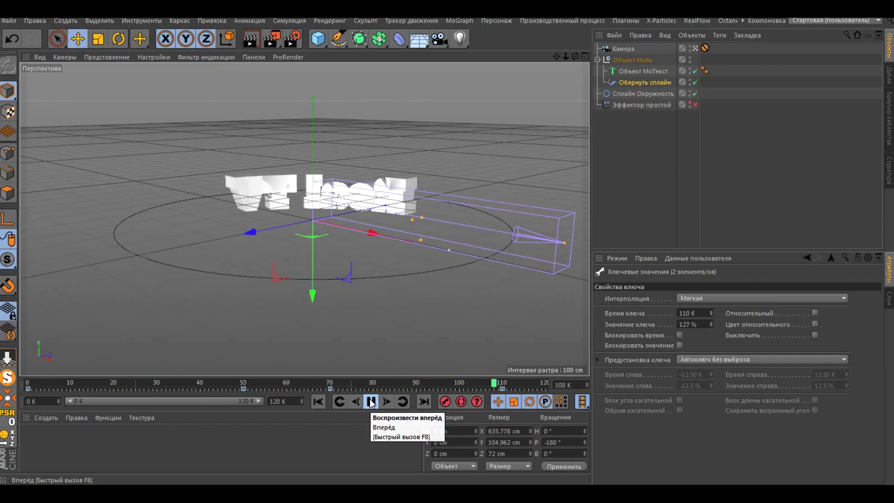
pyautogui.click(371, 402)
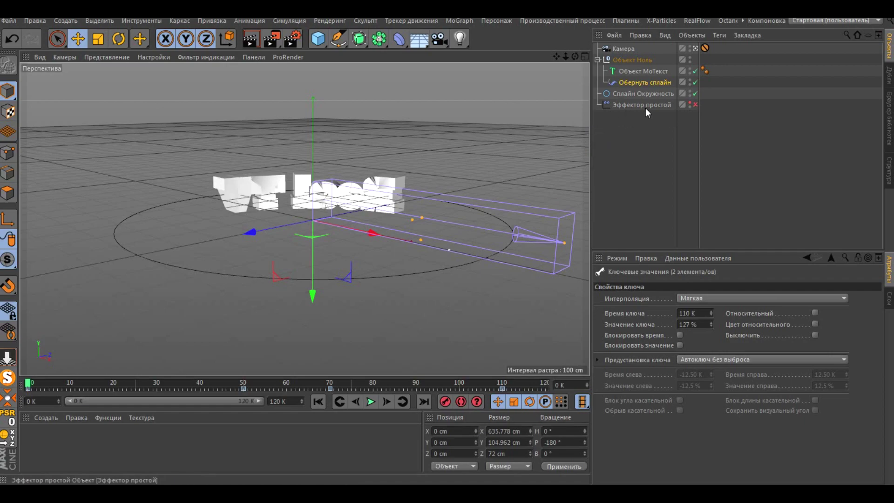
# - Enable the Simple effector with its bounds shown and maximize the Top view
pyautogui.click(695, 104)
pyautogui.click(690, 103)
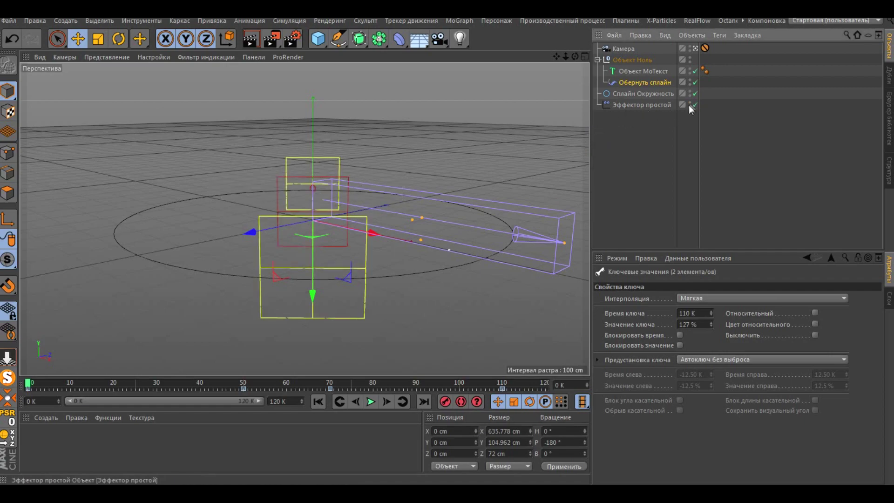
pyautogui.click(586, 57)
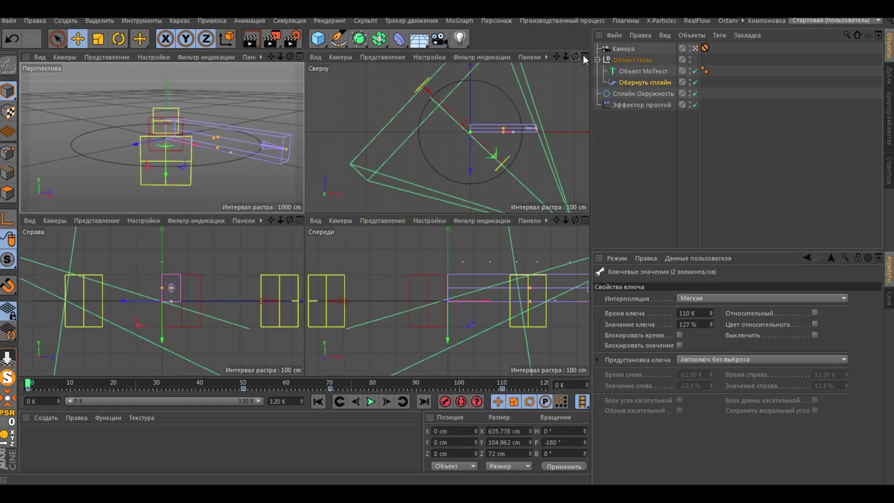
pyautogui.click(583, 56)
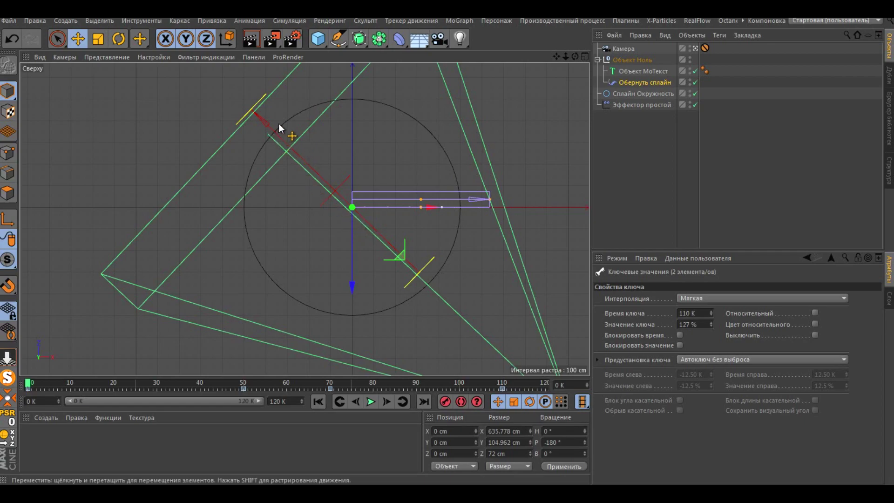
# - Move the effector near the circle's centre at X 20.657 cm, Z -20.052 cm
pyautogui.click(627, 105)
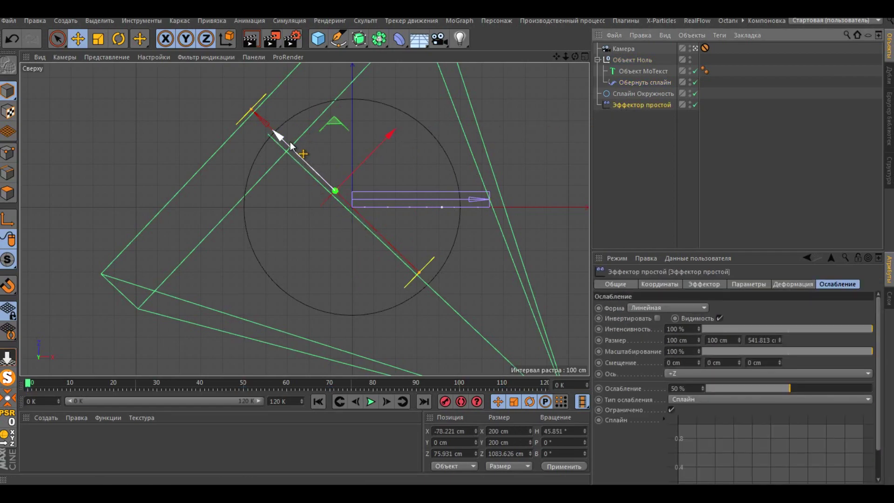
pyautogui.moveTo(279, 136); pyautogui.dragTo(466, 298)
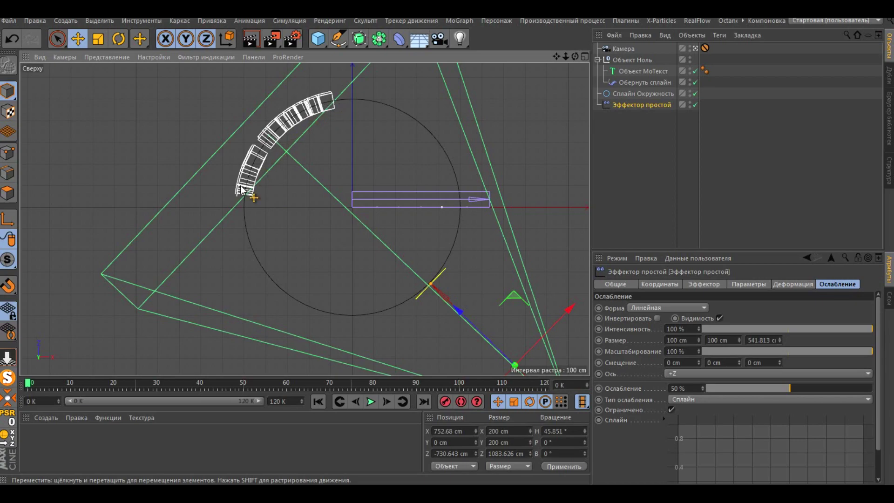
pyautogui.moveTo(459, 309); pyautogui.dragTo(299, 172)
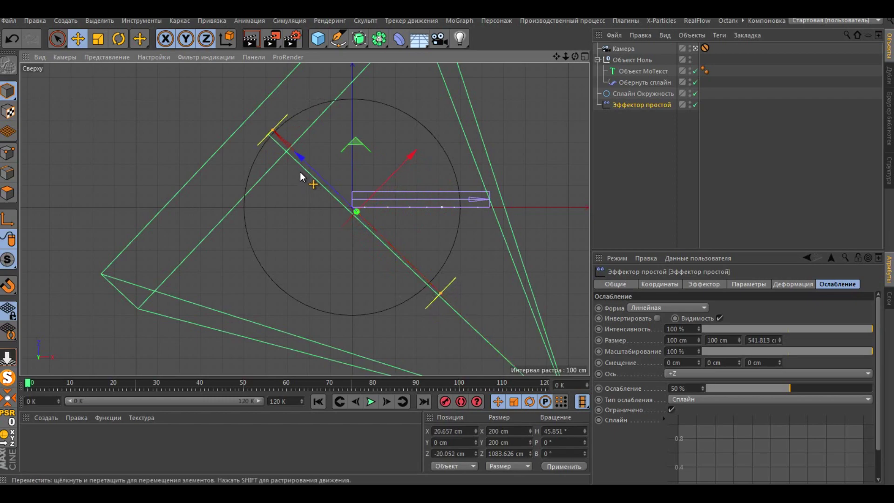
pyautogui.click(656, 284)
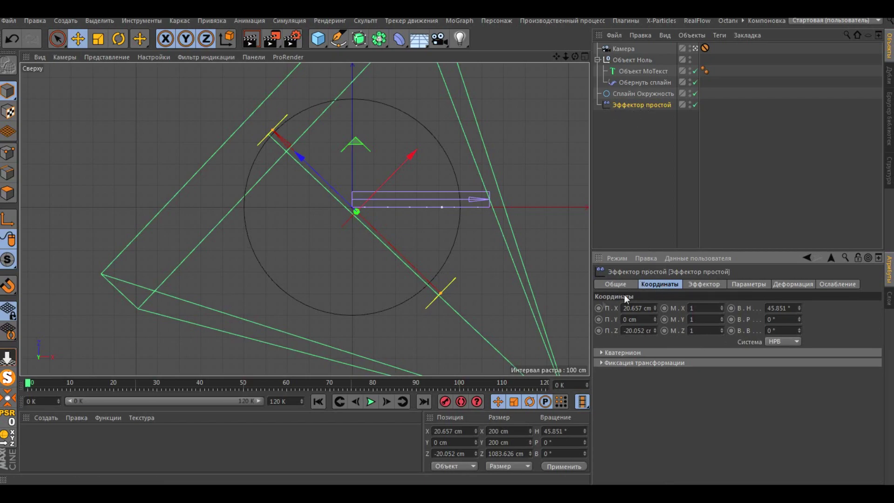
# - Key the effector's position at frame 0, then push it outward and key it at frame 40
pyautogui.click(599, 307)
pyautogui.click(599, 330)
pyautogui.click(34, 386)
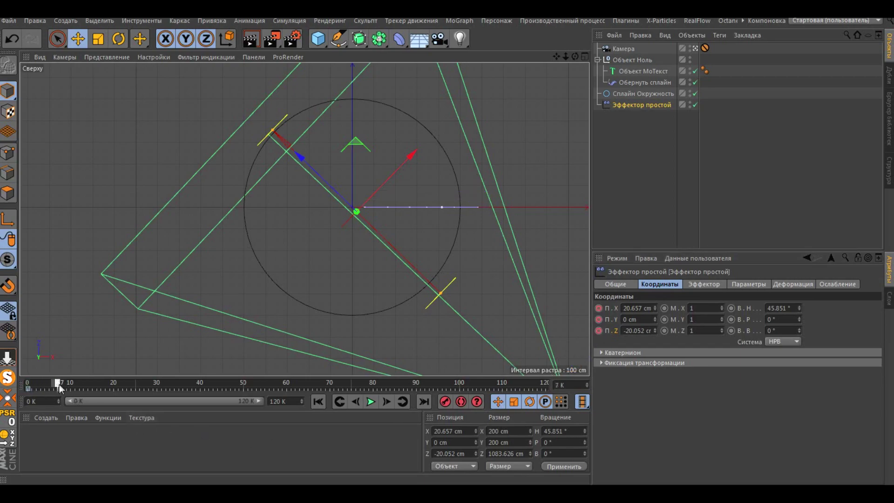
pyautogui.moveTo(200, 390); pyautogui.dragTo(201, 390)
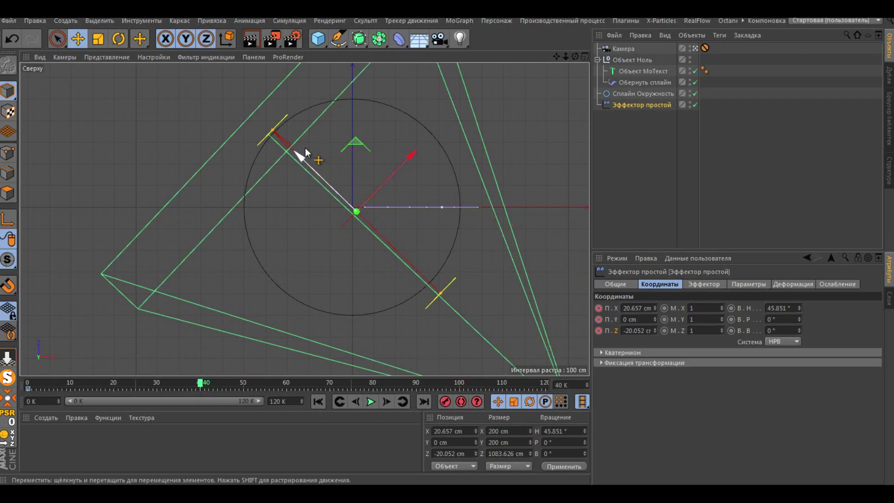
pyautogui.moveTo(300, 158); pyautogui.dragTo(459, 322)
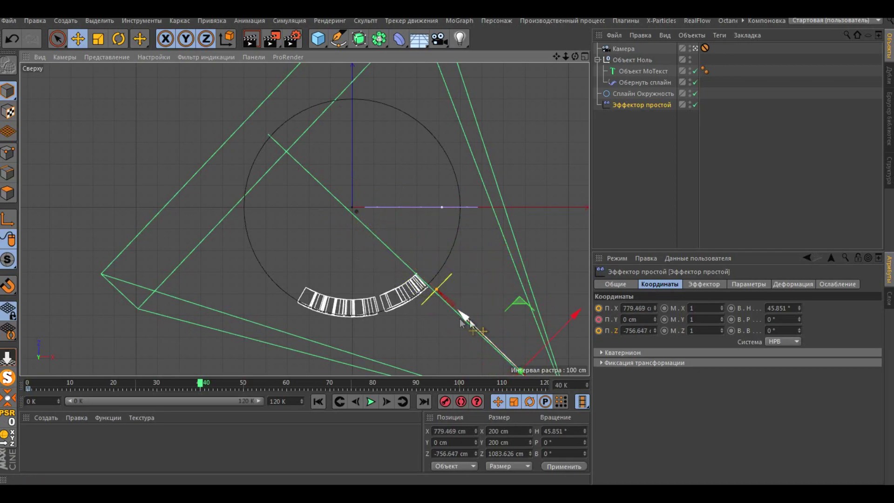
pyautogui.click(599, 308)
pyautogui.click(599, 330)
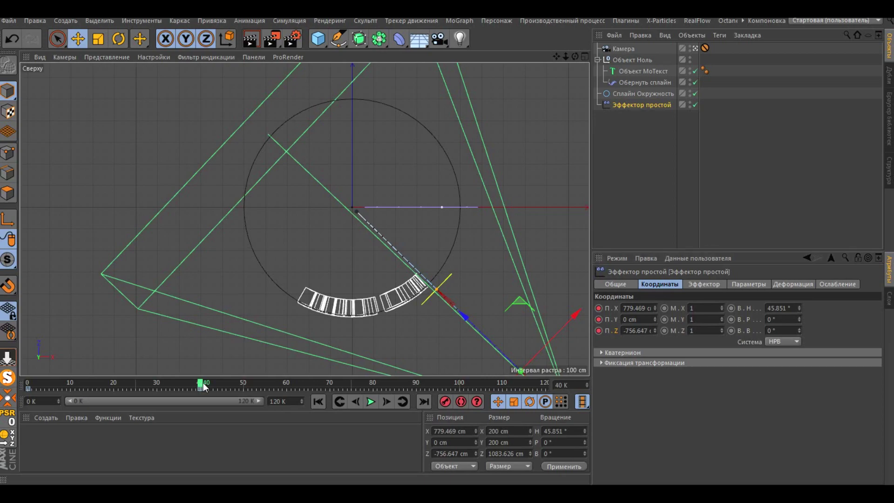
# - At frame 100, pull the effector back to X 384.193, Z -372.944 cm and key it
pyautogui.moveTo(201, 385); pyautogui.dragTo(291, 391)
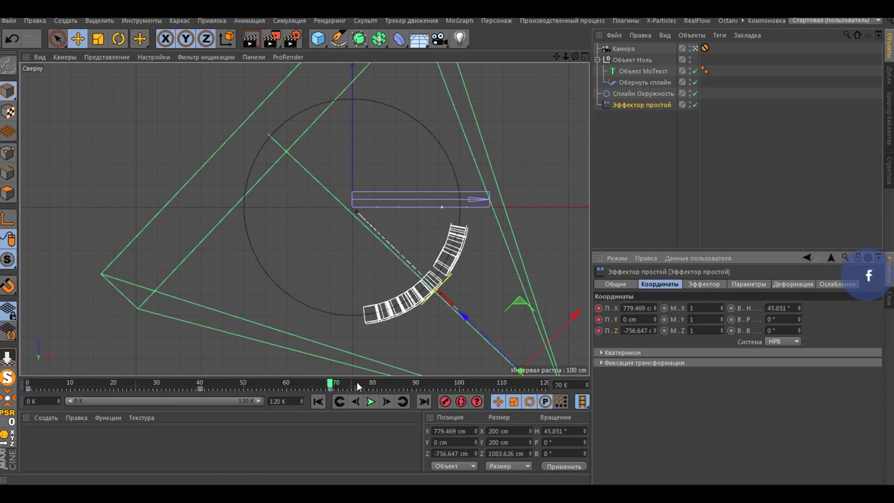
pyautogui.moveTo(334, 383); pyautogui.dragTo(481, 382)
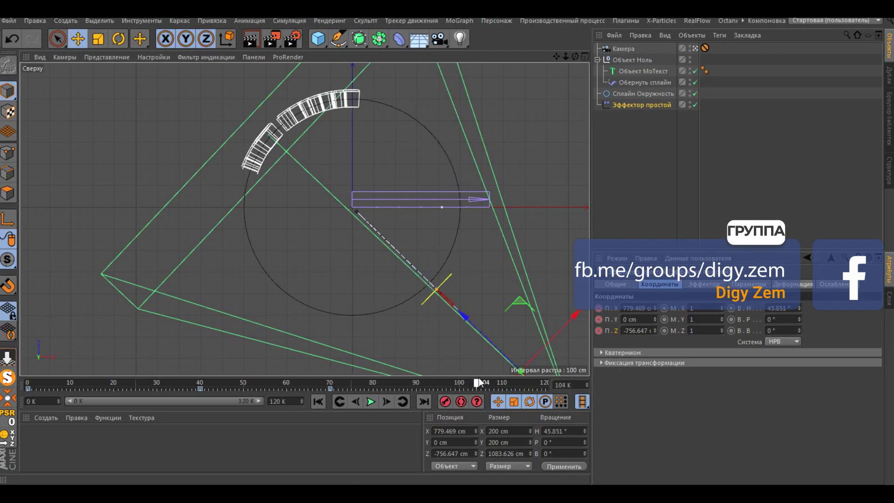
pyautogui.moveTo(481, 382); pyautogui.dragTo(463, 381)
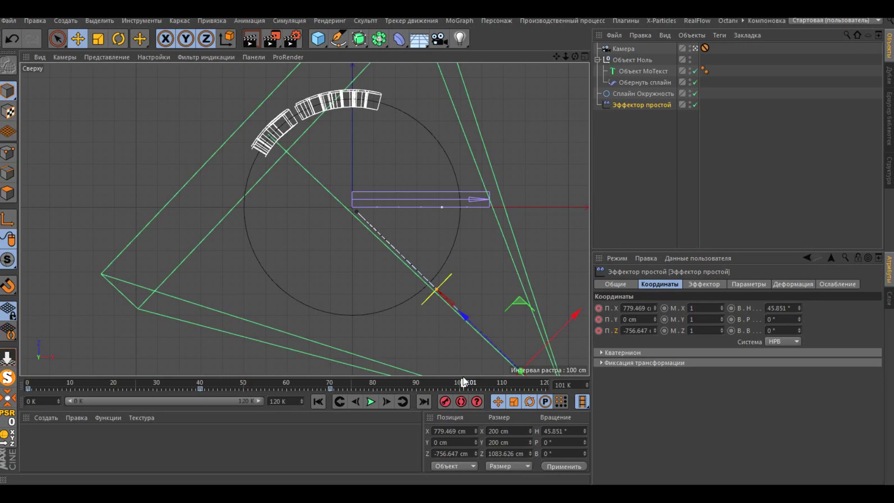
pyautogui.moveTo(464, 382); pyautogui.dragTo(460, 381)
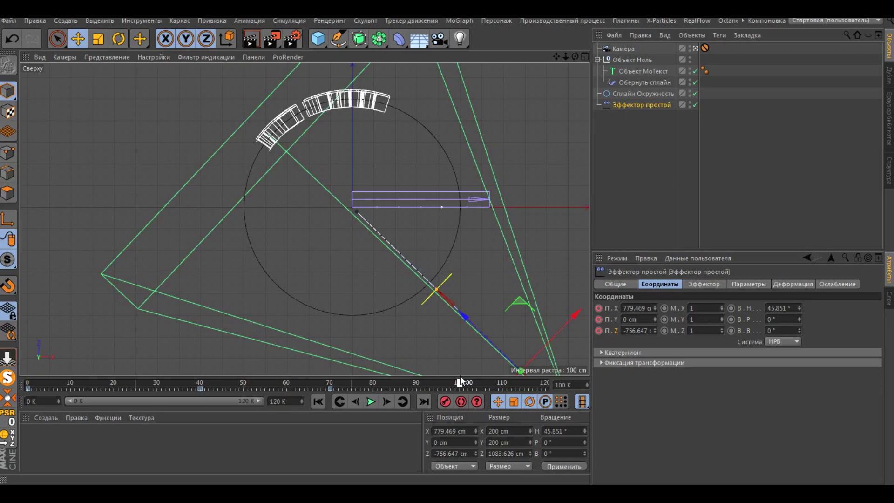
pyautogui.moveTo(474, 324); pyautogui.dragTo(386, 244)
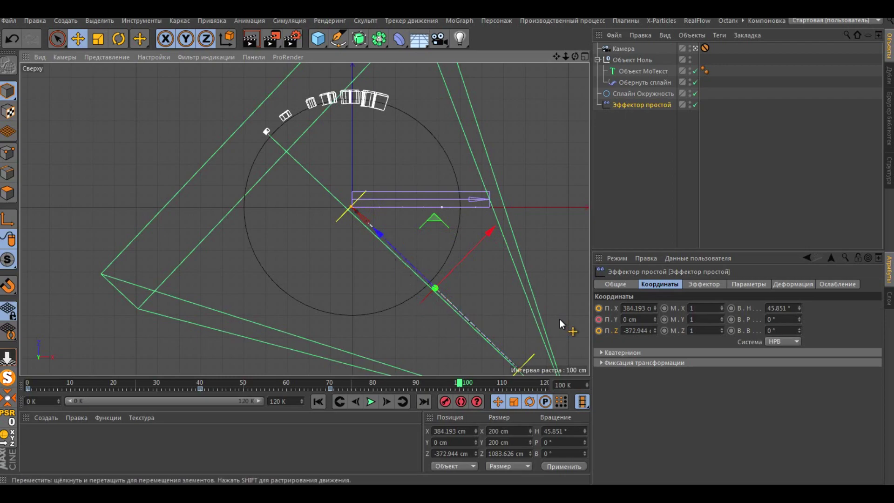
pyautogui.click(598, 331)
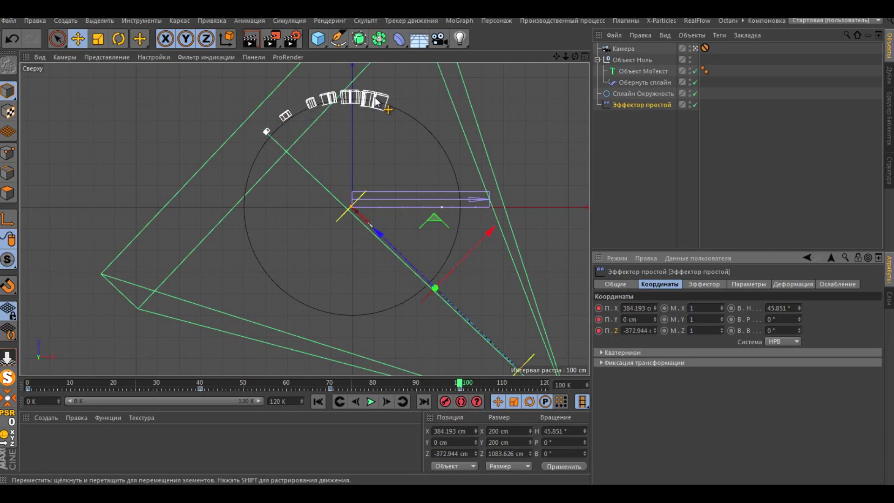
# - At frame 102, move the effector toward the circle centre and key its P.X/P.Z
pyautogui.moveTo(459, 384); pyautogui.dragTo(466, 383)
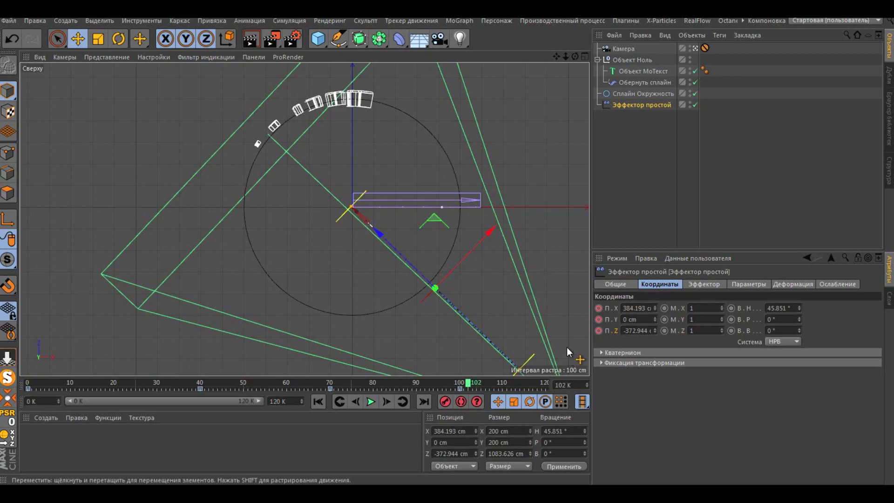
pyautogui.moveTo(384, 236); pyautogui.dragTo(362, 212)
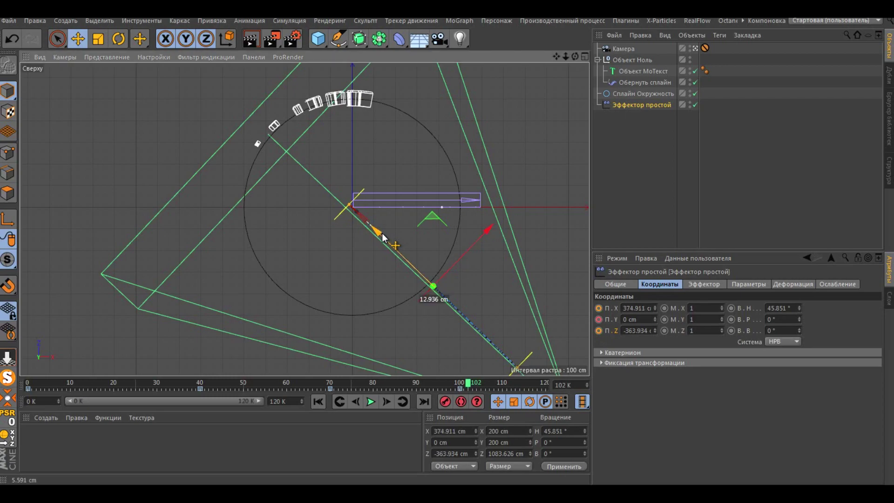
pyautogui.moveTo(362, 214); pyautogui.dragTo(362, 212)
pyautogui.click(599, 309)
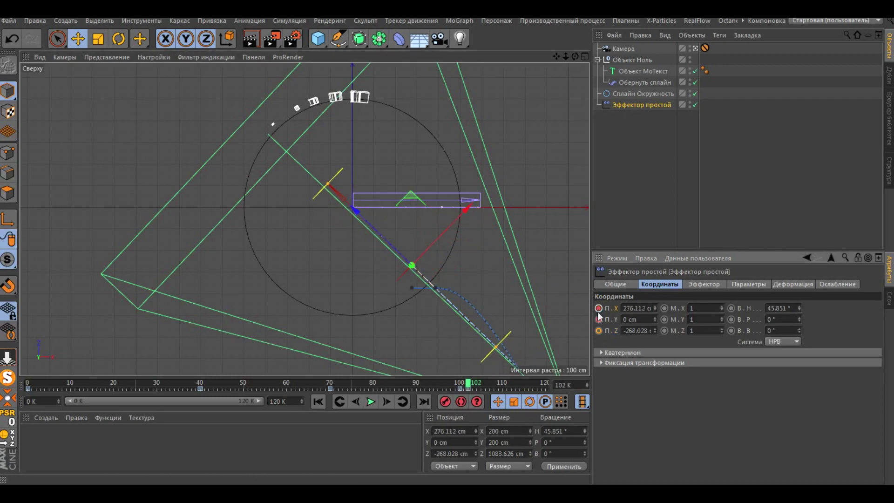
pyautogui.click(599, 331)
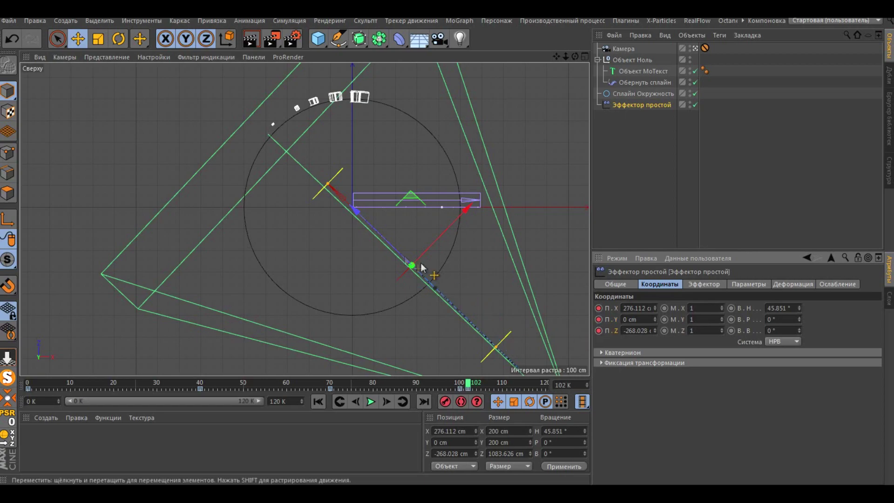
# - At frame 109, slide the effector further up-left and key its P.X/P.Z
pyautogui.moveTo(473, 384); pyautogui.dragTo(482, 386)
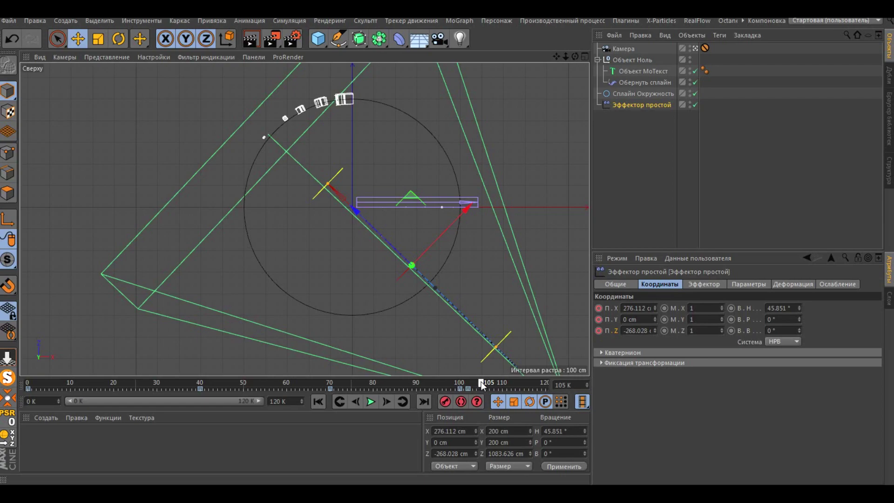
pyautogui.moveTo(483, 384); pyautogui.dragTo(503, 384)
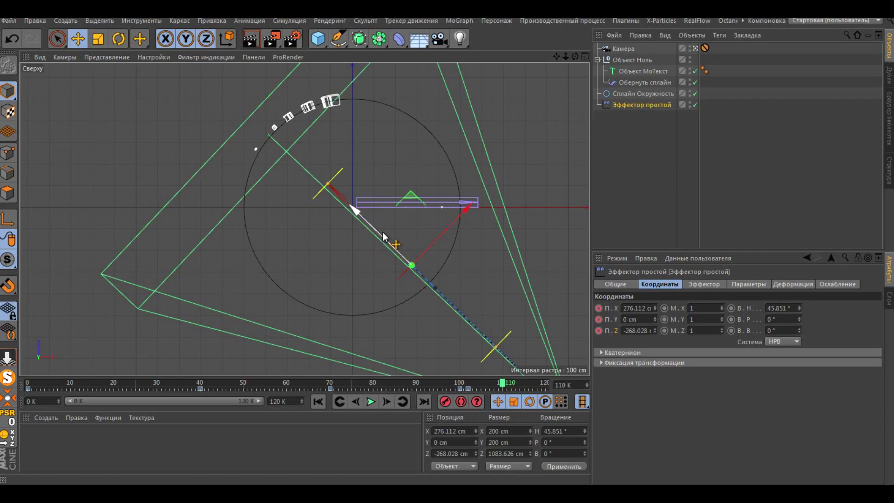
pyautogui.moveTo(381, 236); pyautogui.dragTo(358, 214)
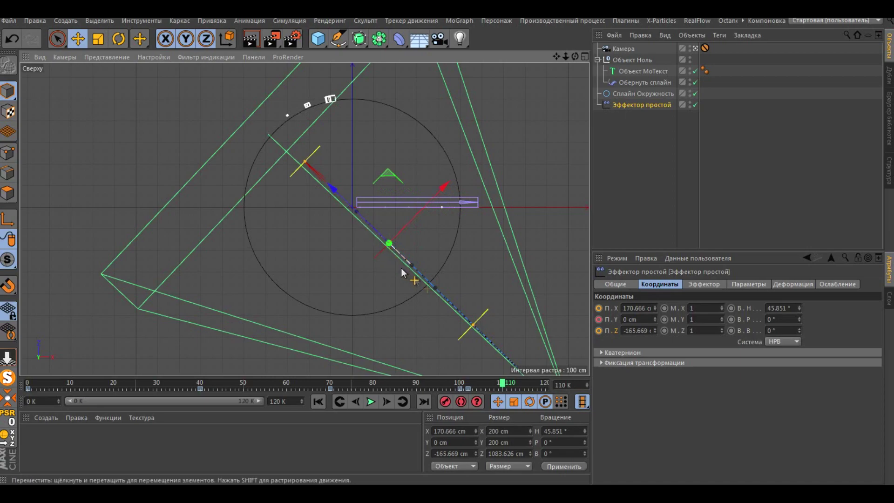
pyautogui.click(598, 308)
pyautogui.click(598, 330)
# - At frame 120, key the effector just past the centre at X -45.183, Z 43.86 cm
pyautogui.moveTo(502, 387); pyautogui.dragTo(551, 389)
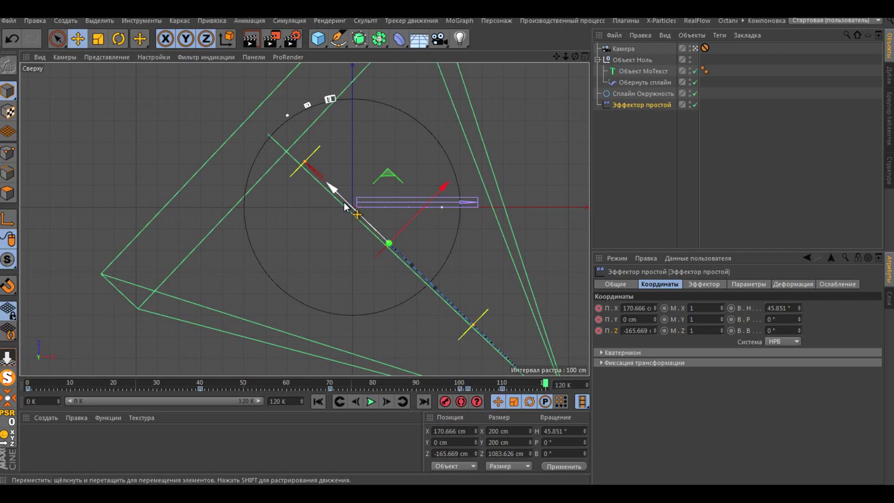
pyautogui.moveTo(344, 202); pyautogui.dragTo(325, 177)
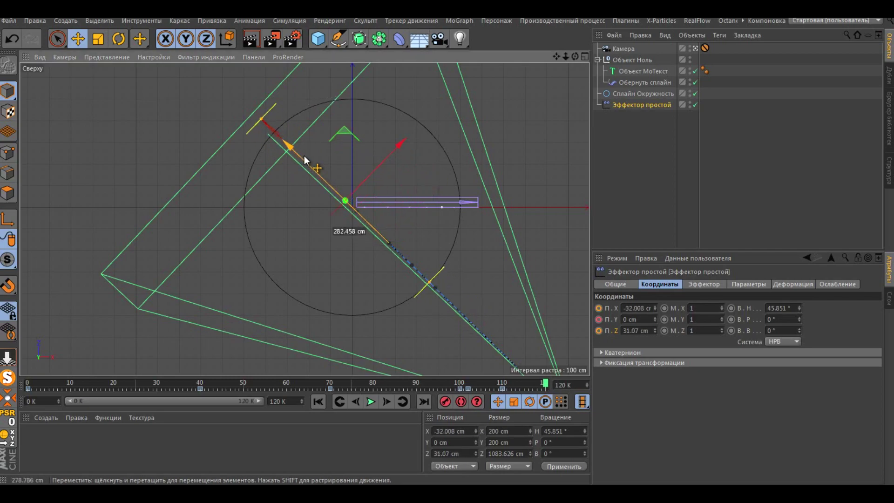
pyautogui.moveTo(306, 158); pyautogui.dragTo(301, 153)
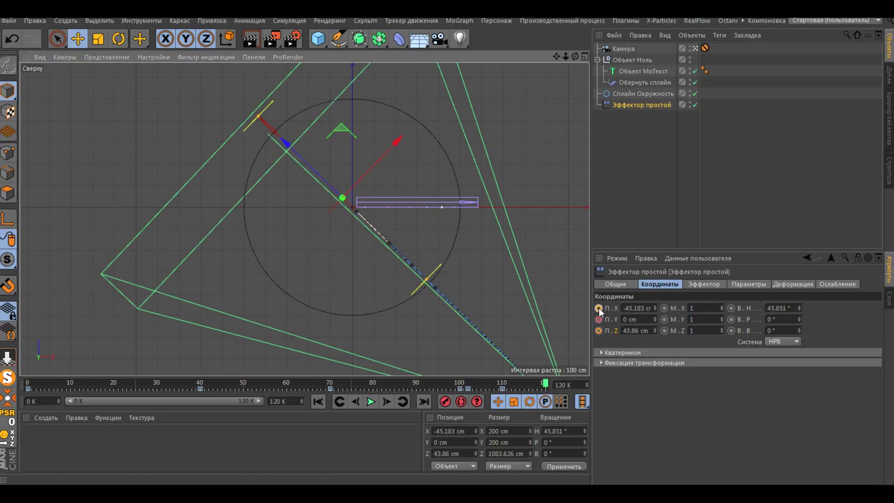
pyautogui.click(599, 308)
pyautogui.click(598, 330)
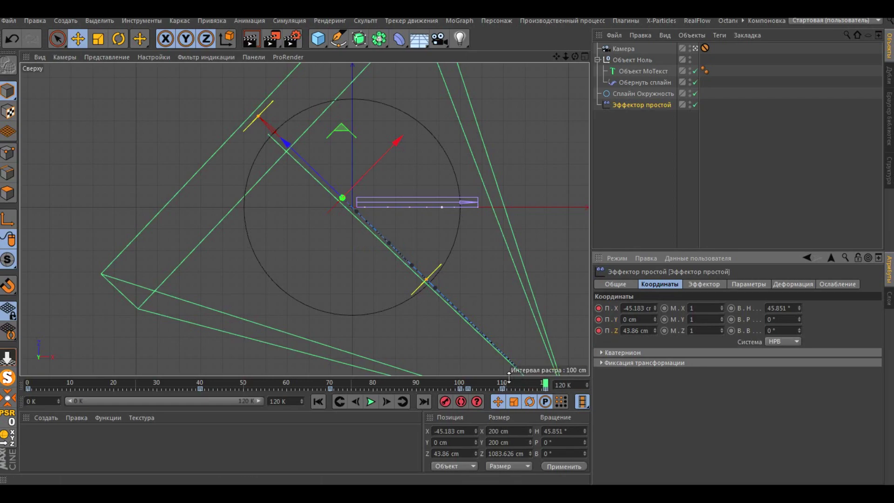
pyautogui.click(586, 56)
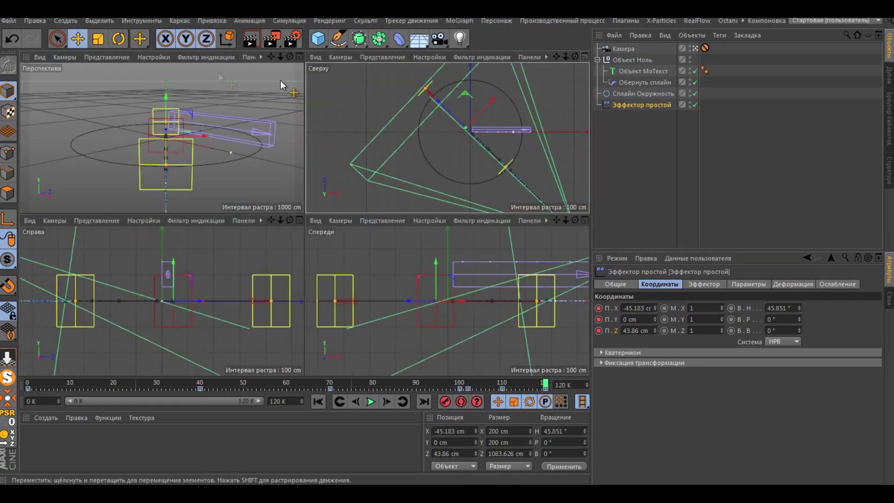
# - Preview the Real TV text assembling from frame 0 in Perspective, then add a 200 cm cube
pyautogui.click(300, 56)
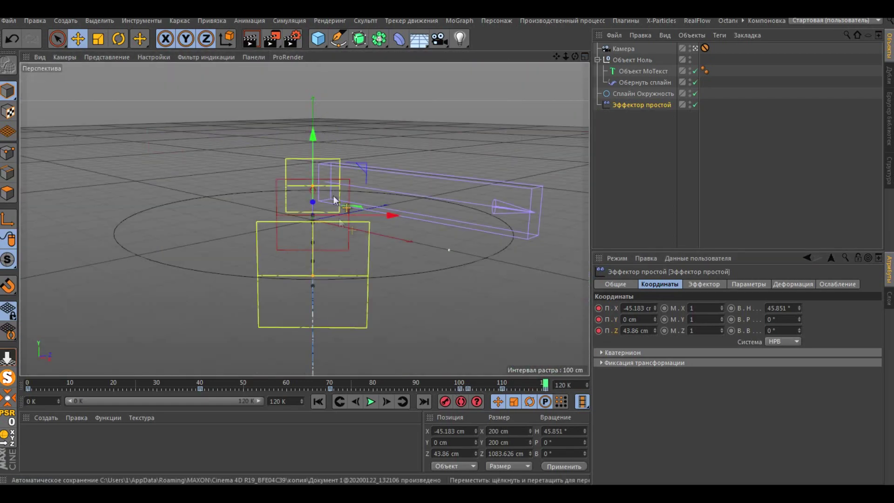
pyautogui.click(318, 401)
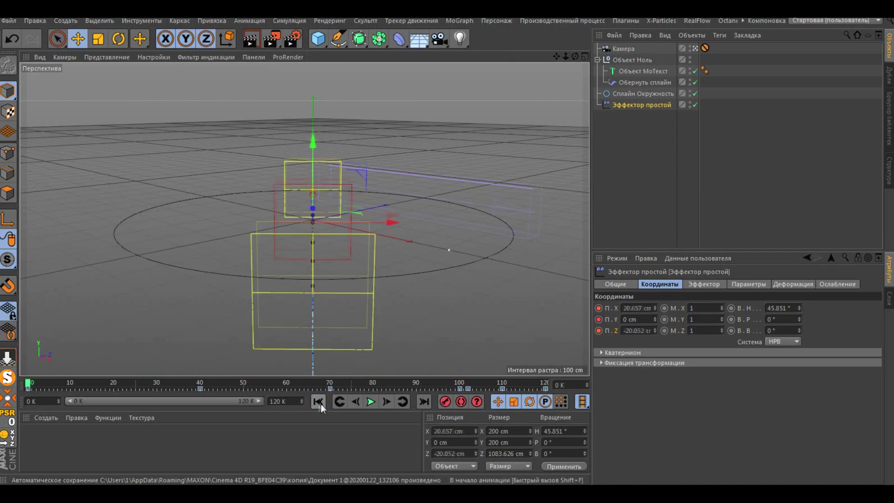
pyautogui.click(691, 103)
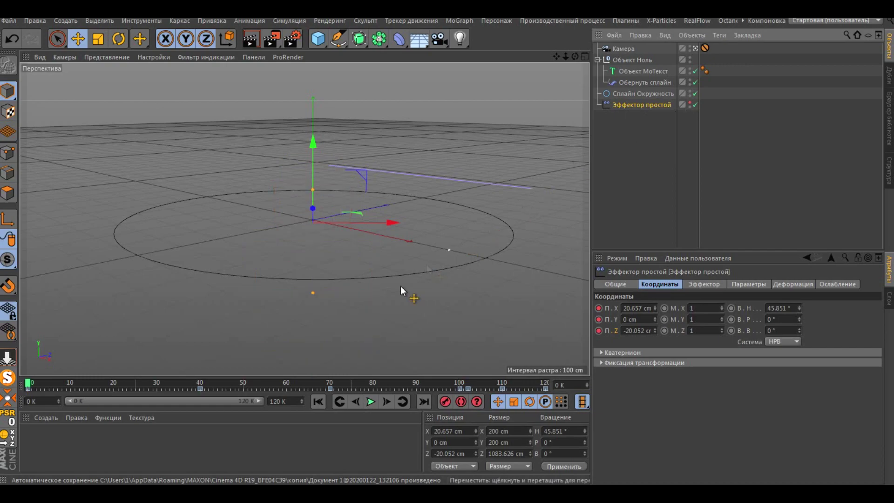
pyautogui.click(371, 401)
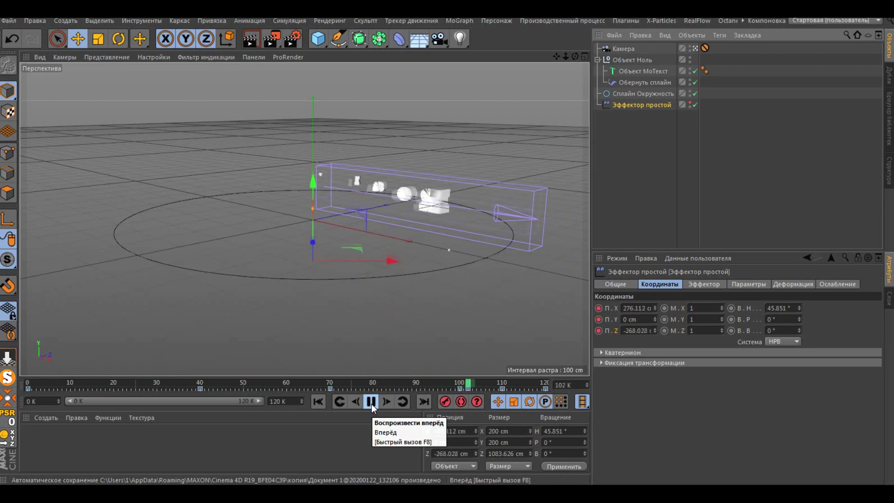
pyautogui.click(371, 401)
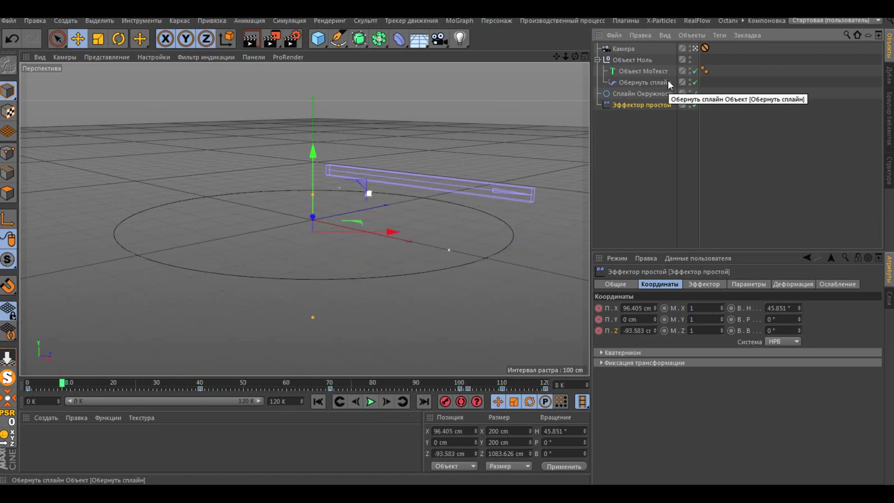
pyautogui.click(370, 401)
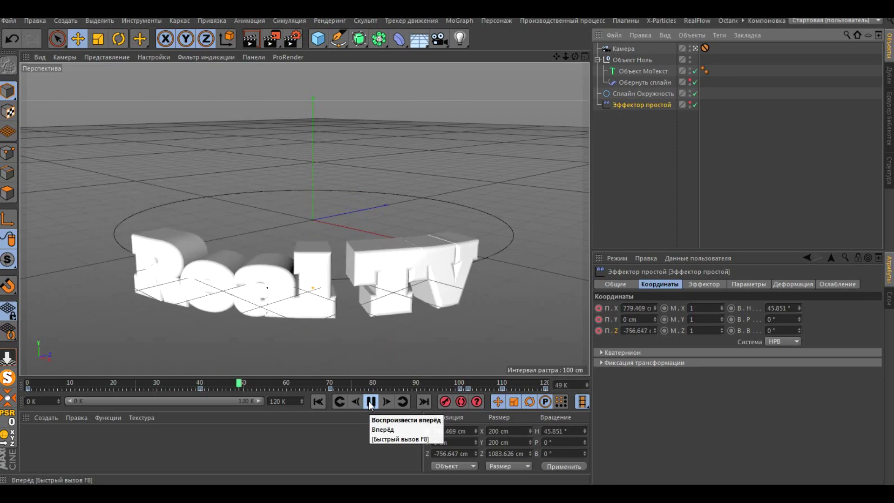
pyautogui.click(368, 401)
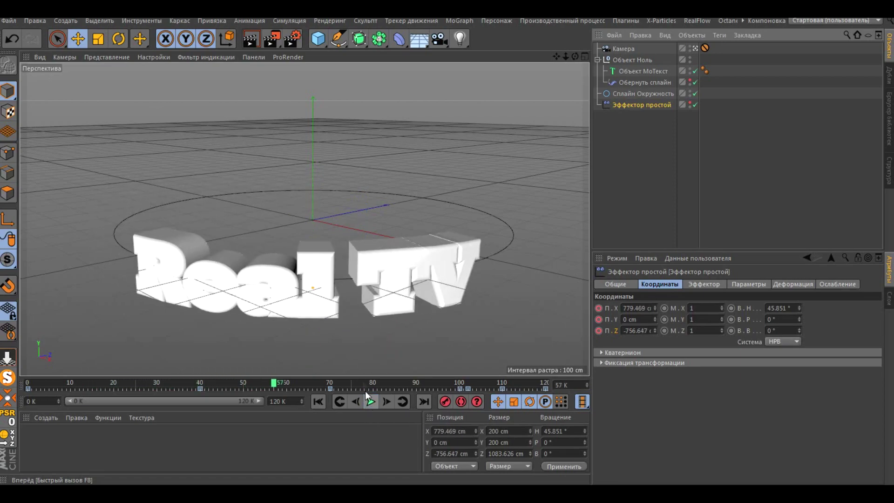
pyautogui.click(325, 40)
pyautogui.click(471, 59)
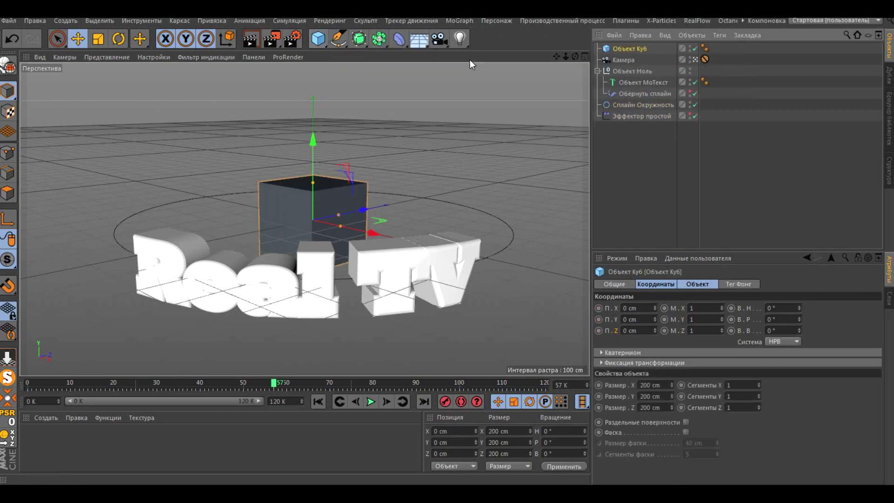
# - Scale the cube to 16.991 cm, parent it under the Null, and shift it left in Front view
pyautogui.press('t')
pyautogui.moveTo(353, 176); pyautogui.dragTo(302, 205)
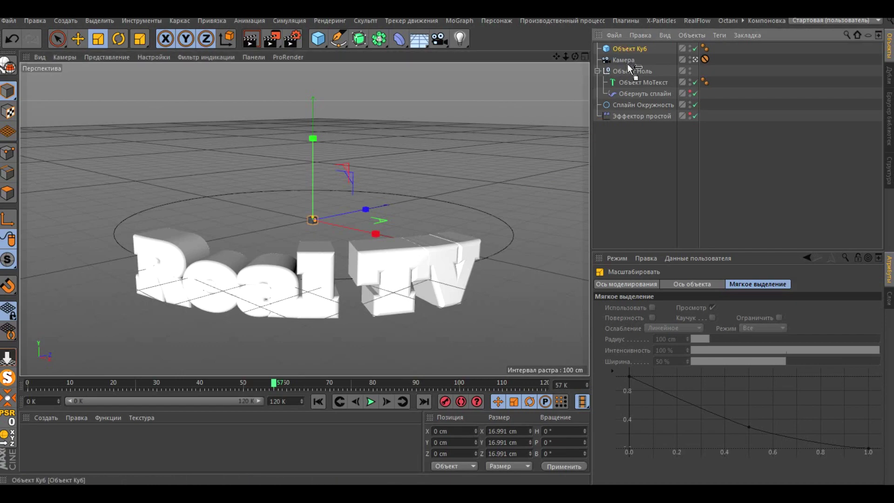
pyautogui.moveTo(629, 70); pyautogui.dragTo(628, 71)
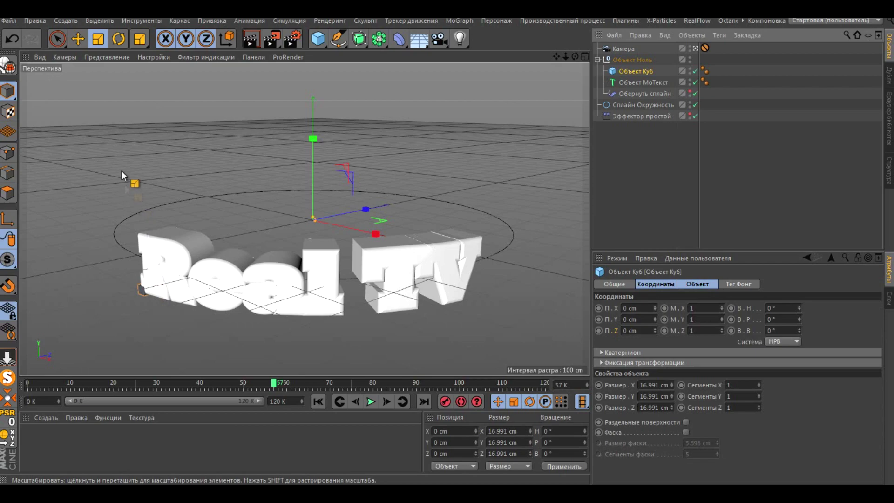
pyautogui.click(78, 39)
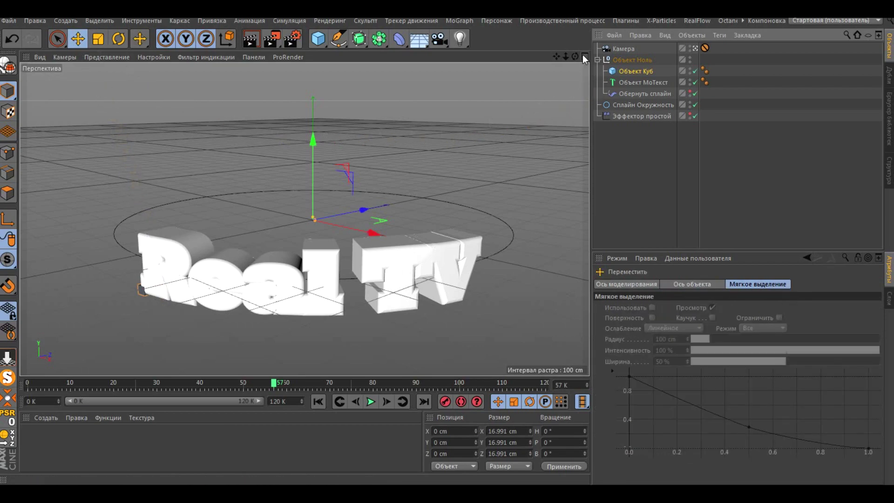
pyautogui.click(583, 55)
pyautogui.click(584, 220)
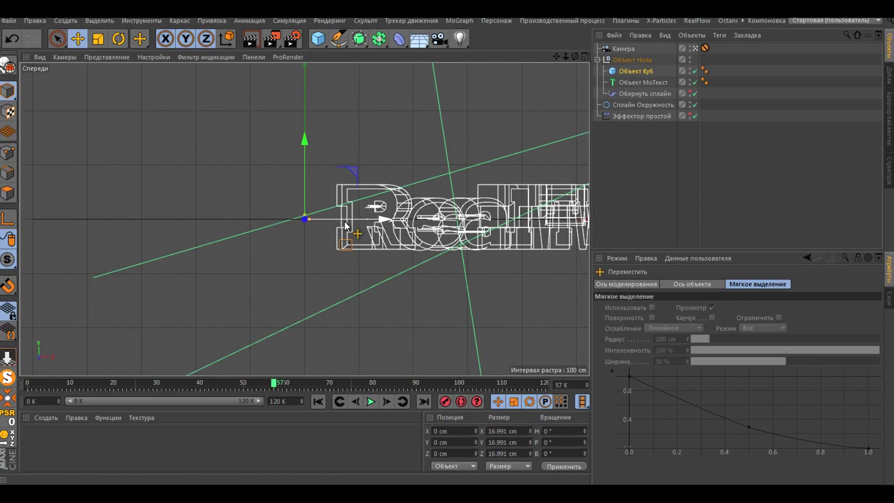
pyautogui.moveTo(359, 222); pyautogui.dragTo(343, 223)
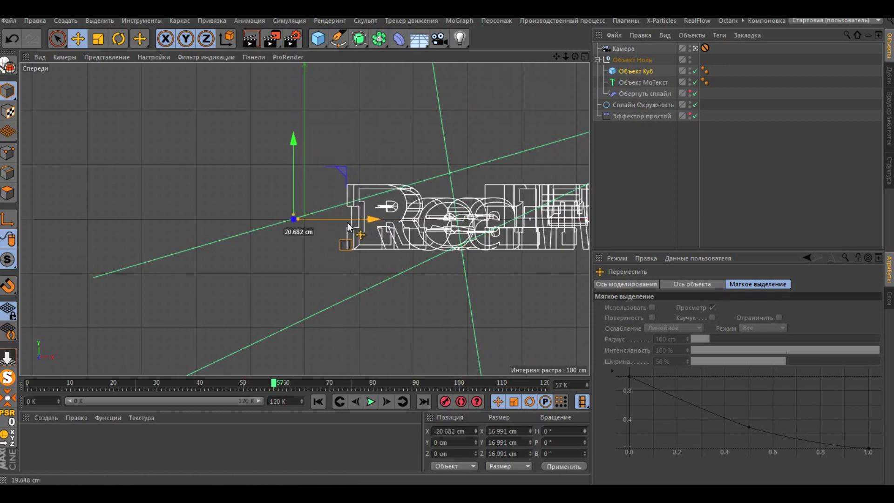
# - Move the cube to X -35.16 cm and drag out a duplicate above it
pyautogui.moveTo(342, 222); pyautogui.dragTo(339, 222)
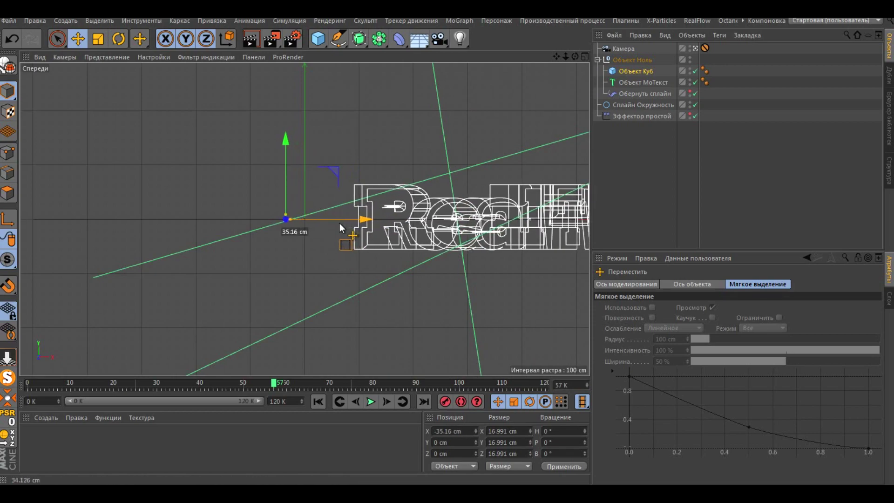
pyautogui.keyDown('ctrl'); pyautogui.click(616, 72); pyautogui.keyUp('ctrl')
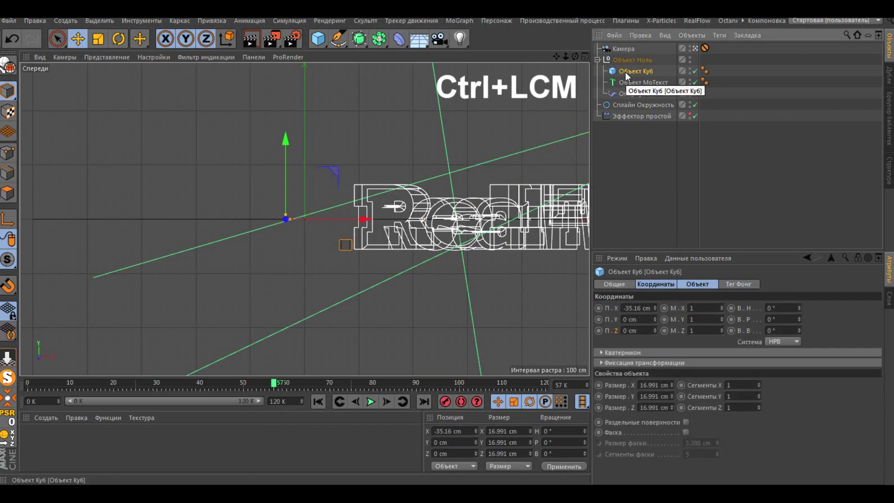
pyautogui.keyDown('ctrl'); pyautogui.moveTo(625, 72); pyautogui.dragTo(625, 87); pyautogui.keyUp('ctrl')
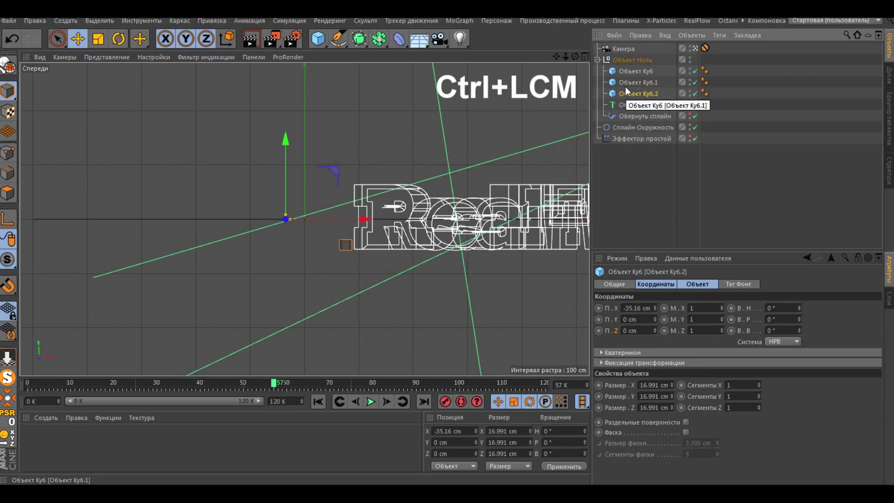
pyautogui.moveTo(286, 142); pyautogui.dragTo(285, 117)
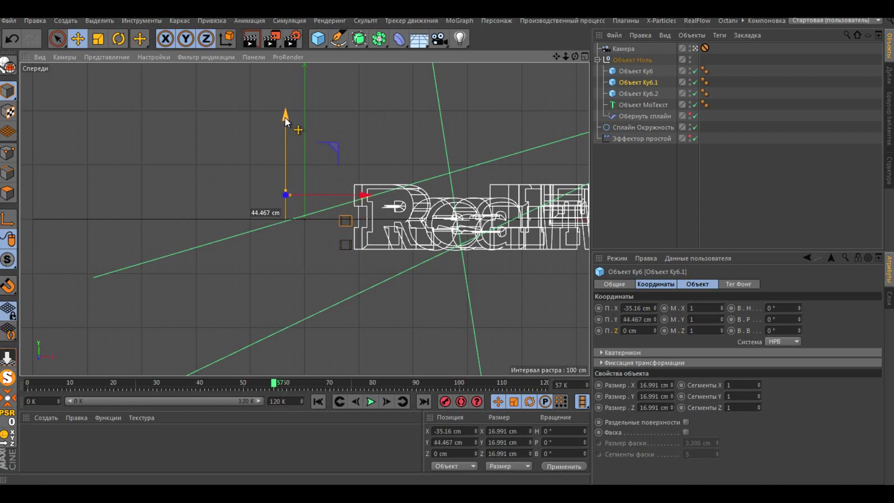
# - Stack the cube copies at Y 47.569 and 96.343 cm, then show all four views
pyautogui.click(629, 93)
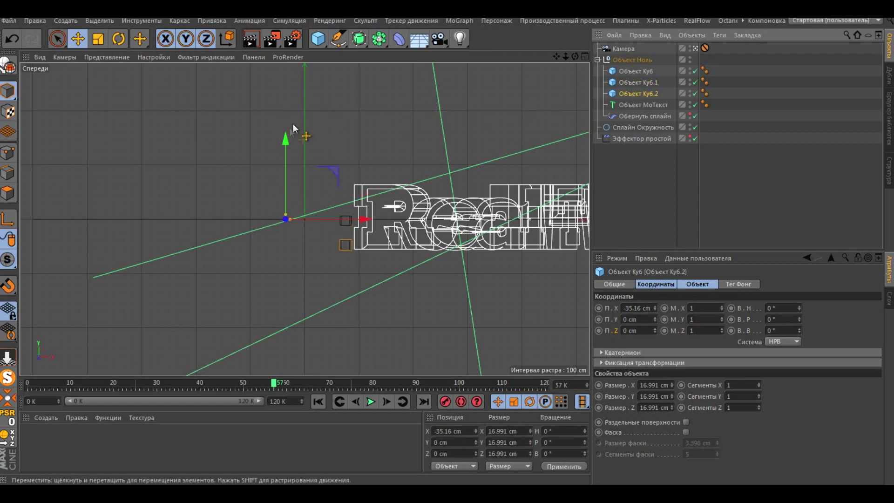
pyautogui.moveTo(289, 134); pyautogui.dragTo(283, 85)
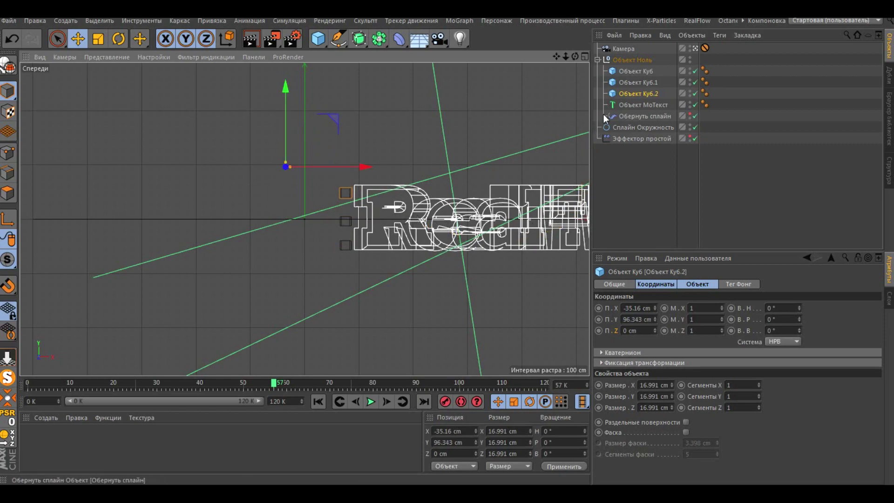
pyautogui.click(636, 82)
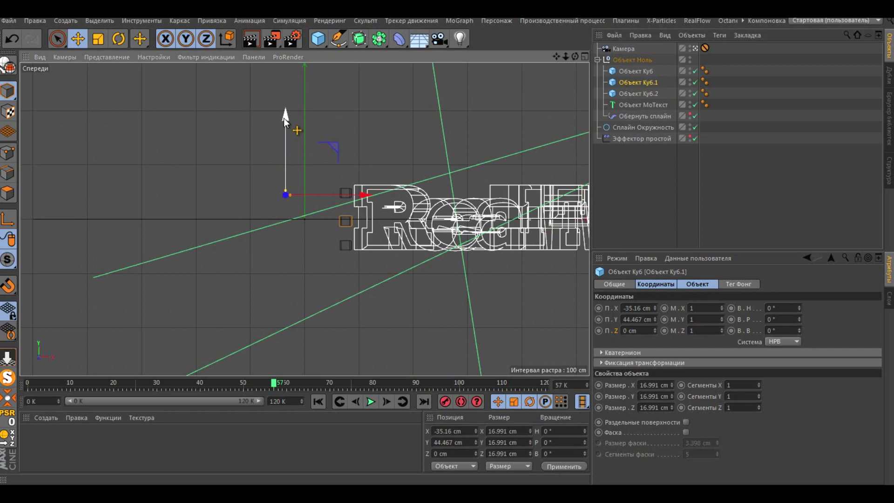
pyautogui.moveTo(284, 118); pyautogui.dragTo(283, 116)
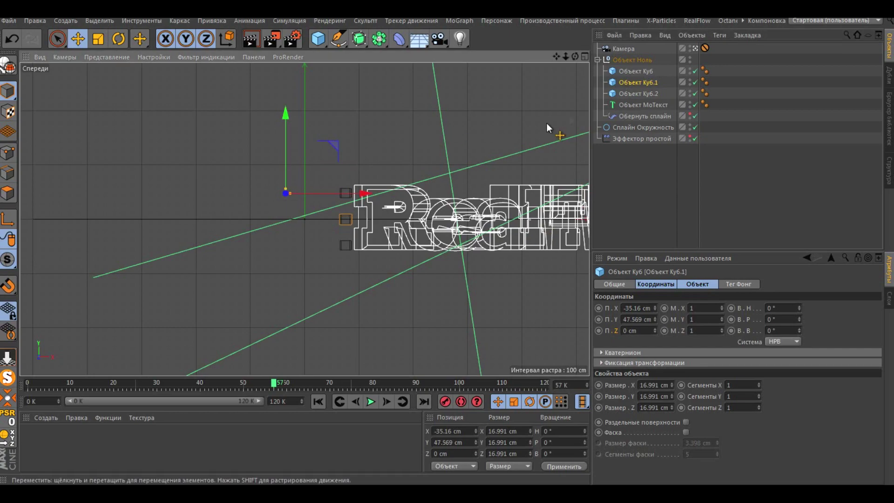
pyautogui.click(584, 58)
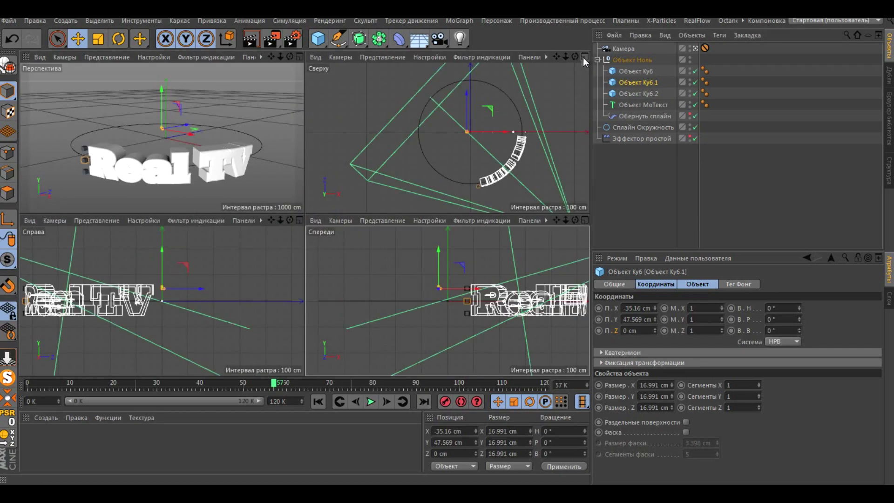
# - Preview the animation in maximized Perspective, stop near frame 72, and select the three cubes
pyautogui.click(299, 56)
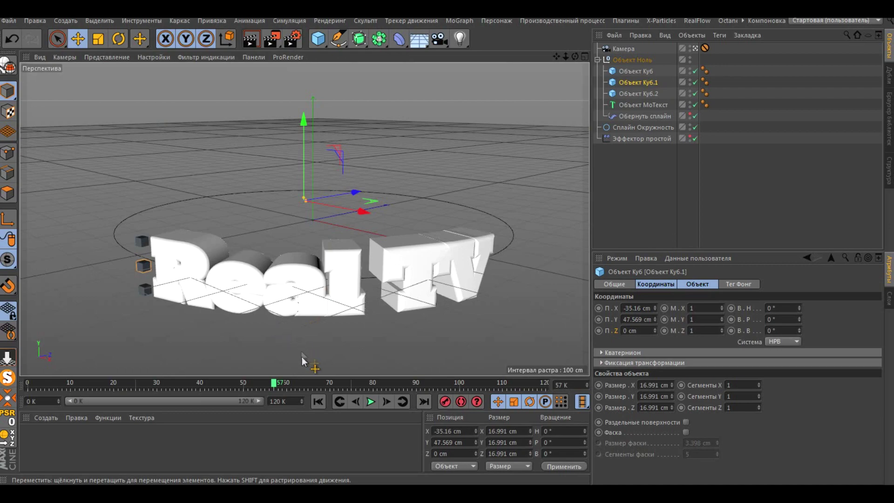
pyautogui.click(371, 401)
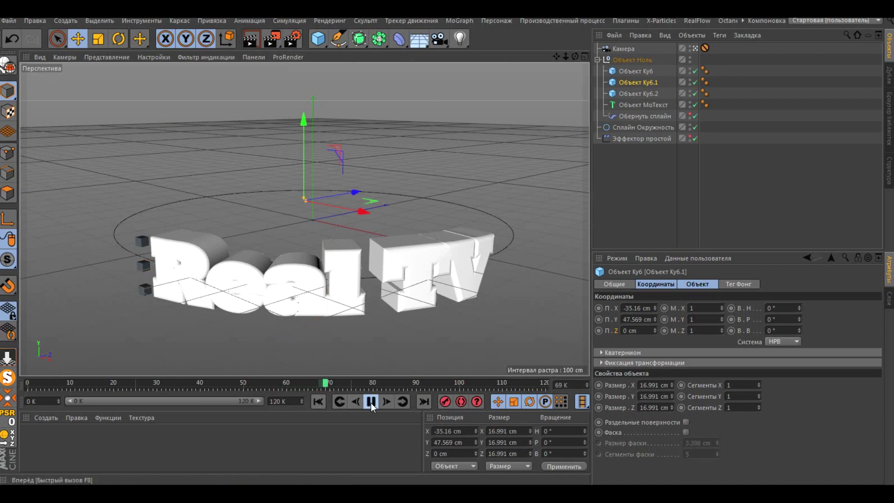
pyautogui.click(371, 401)
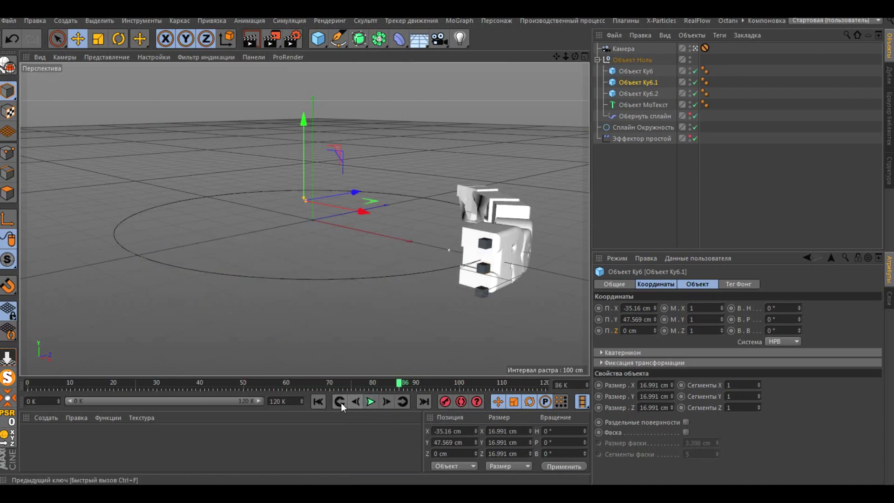
pyautogui.moveTo(399, 382)
pyautogui.mouseDown()
pyautogui.moveTo(340, 384)
pyautogui.moveTo(368, 386)
pyautogui.mouseUp()
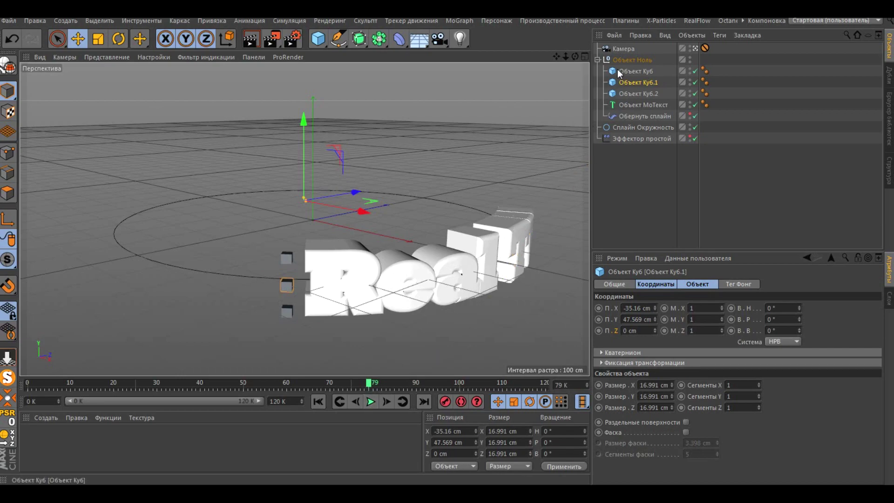
pyautogui.keyDown('ctrl'); pyautogui.click(629, 71); pyautogui.keyUp('ctrl')
# - Group the small cubes Куб6, Куб6.1 and Куб6.2 under a new null
pyautogui.keyDown('ctrl'); pyautogui.click(629, 94); pyautogui.keyUp('ctrl')
pyautogui.rightClick(630, 95)
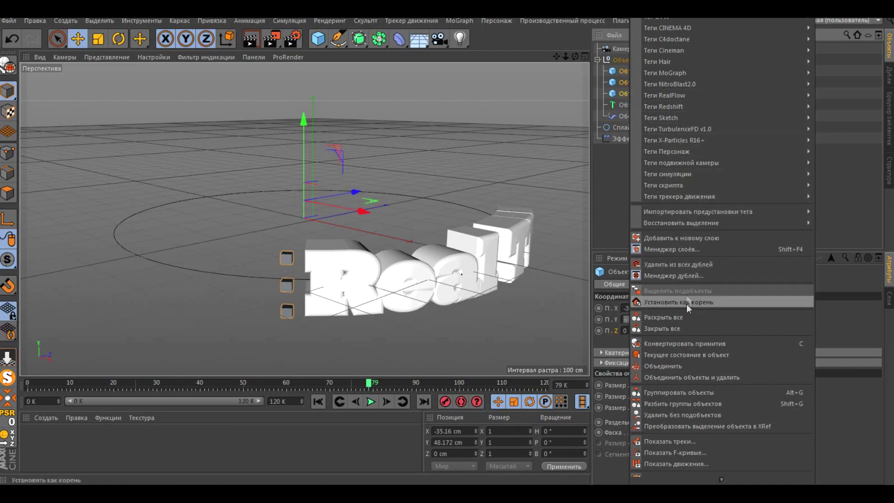
pyautogui.click(681, 392)
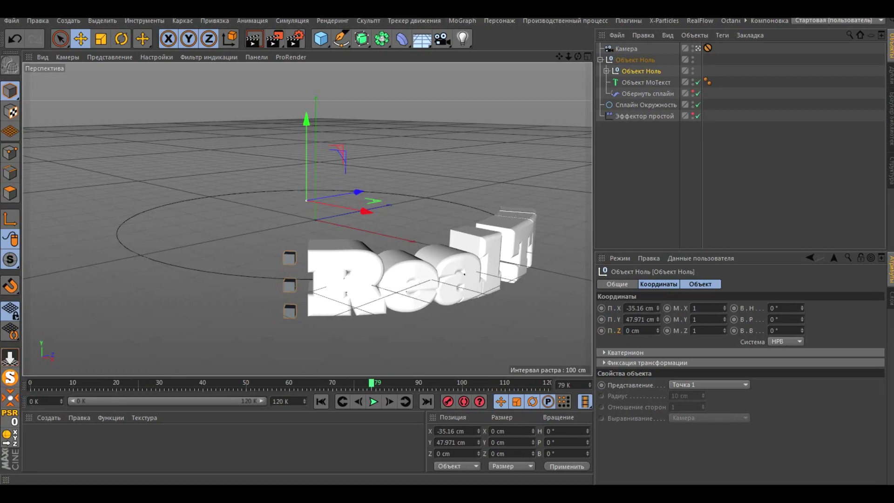
pyautogui.click(463, 22)
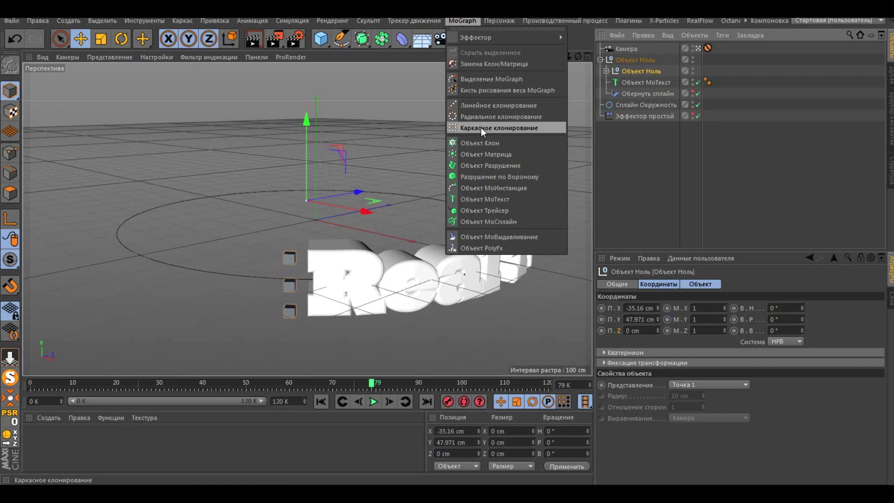
# - Add a MoGraph Tracer object and move it to the bottom of the Object Manager
pyautogui.click(481, 210)
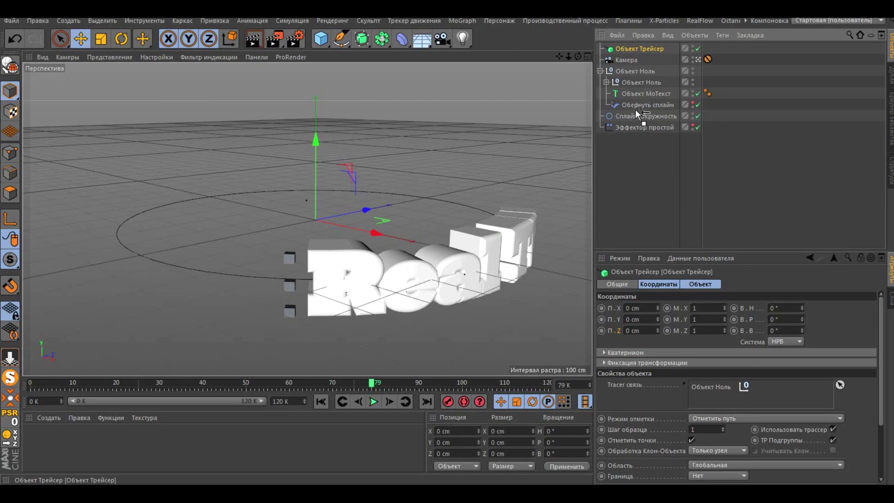
pyautogui.moveTo(636, 149); pyautogui.dragTo(637, 150)
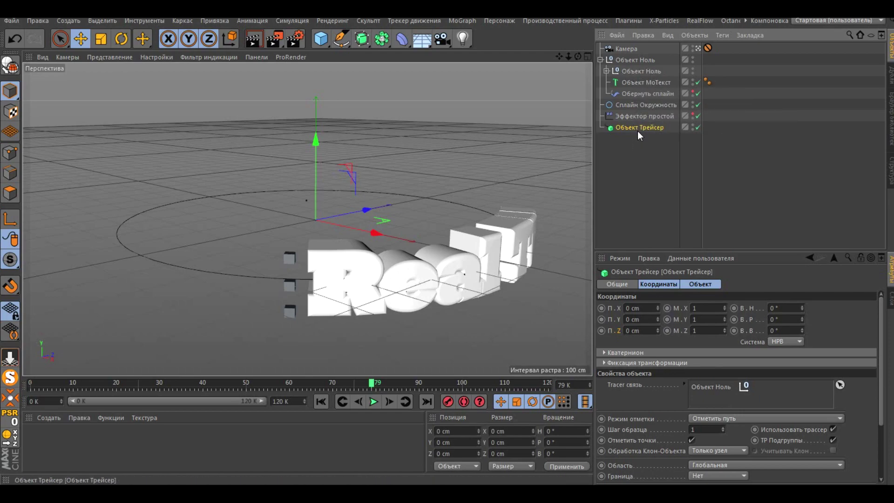
# - Expand the null and drag the first cube into the Tracer's Trace Link list
pyautogui.click(606, 71)
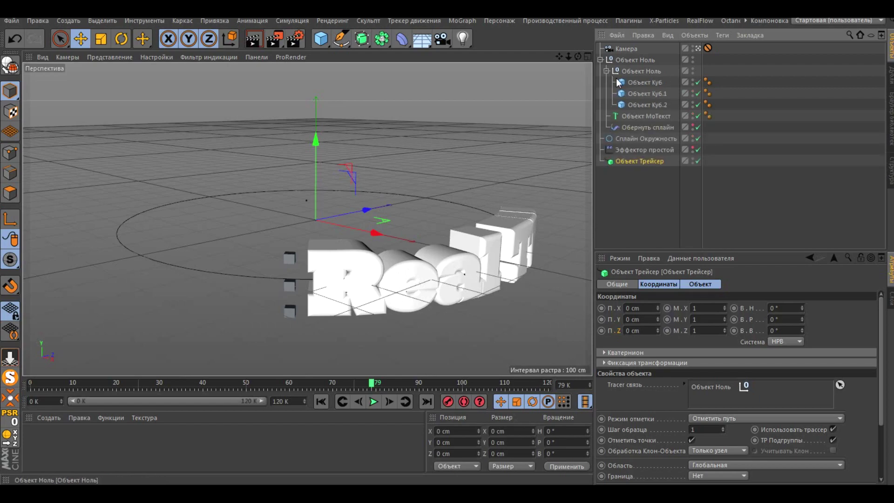
pyautogui.keyDown('ctrl'); pyautogui.click(635, 82); pyautogui.keyUp('ctrl')
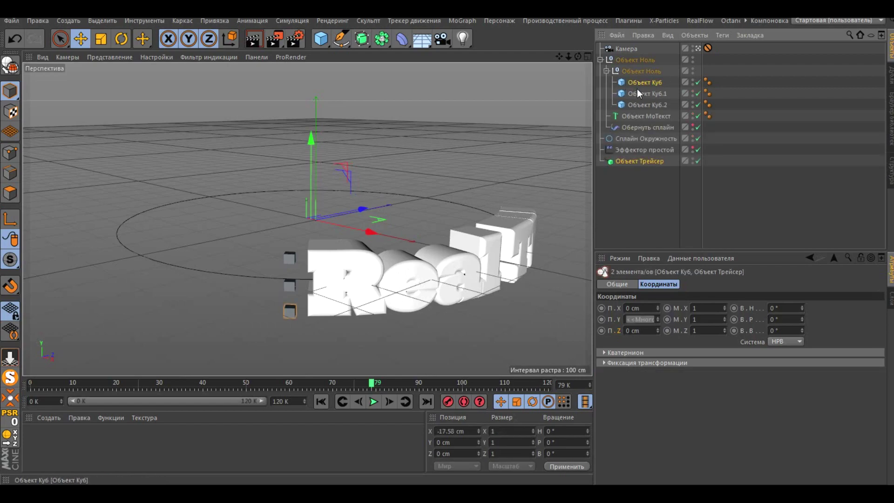
pyautogui.keyDown('ctrl'); pyautogui.click(638, 104); pyautogui.keyUp('ctrl')
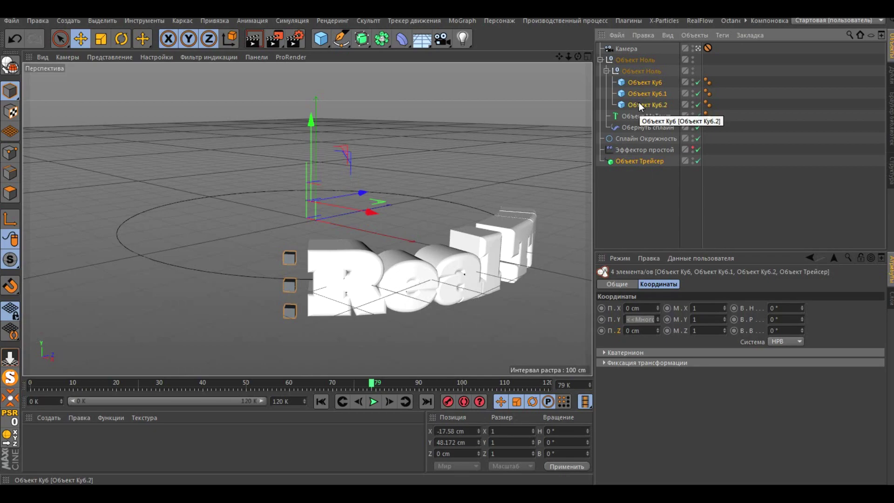
pyautogui.click(643, 159)
pyautogui.moveTo(639, 83); pyautogui.dragTo(666, 233)
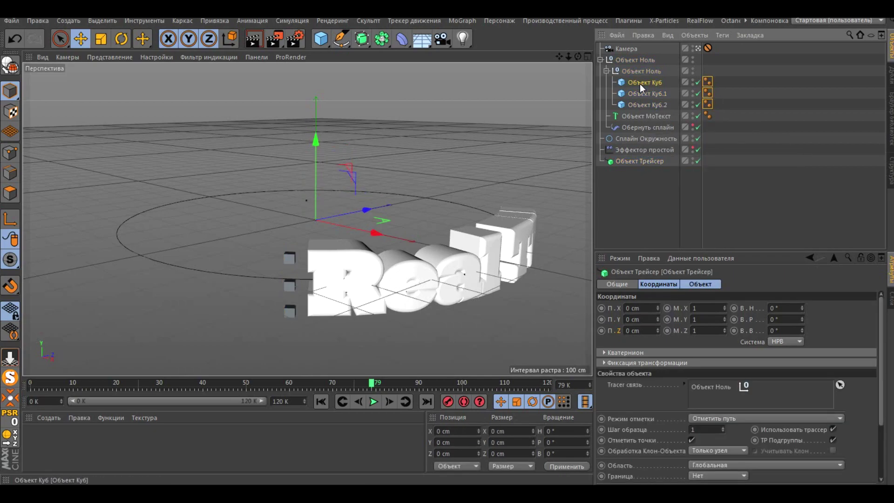
pyautogui.moveTo(707, 371); pyautogui.dragTo(716, 391)
pyautogui.moveTo(644, 95); pyautogui.dragTo(659, 153)
# - Add Куб6.2 and Куб6.1 to the Trace Link list and remove the null entry
pyautogui.moveTo(657, 151); pyautogui.dragTo(724, 410)
pyautogui.moveTo(644, 104); pyautogui.dragTo(717, 404)
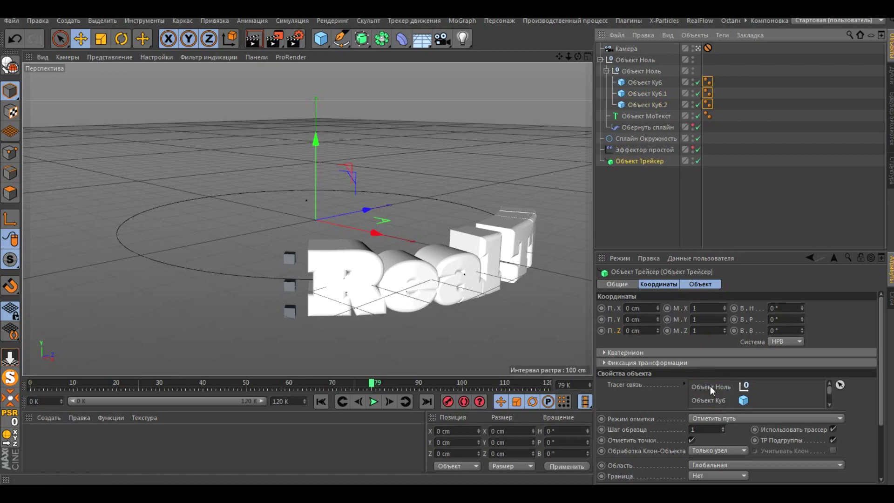
pyautogui.click(710, 386)
pyautogui.press('Delete')
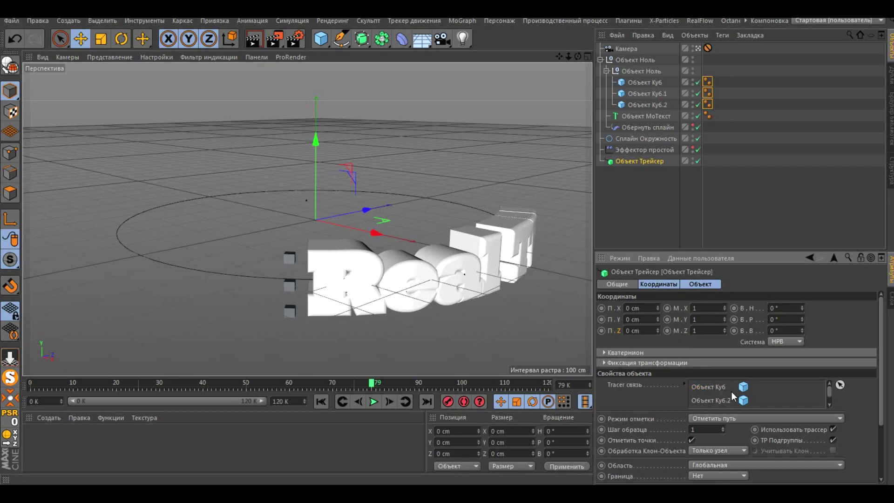
pyautogui.moveTo(684, 384); pyautogui.dragTo(685, 384)
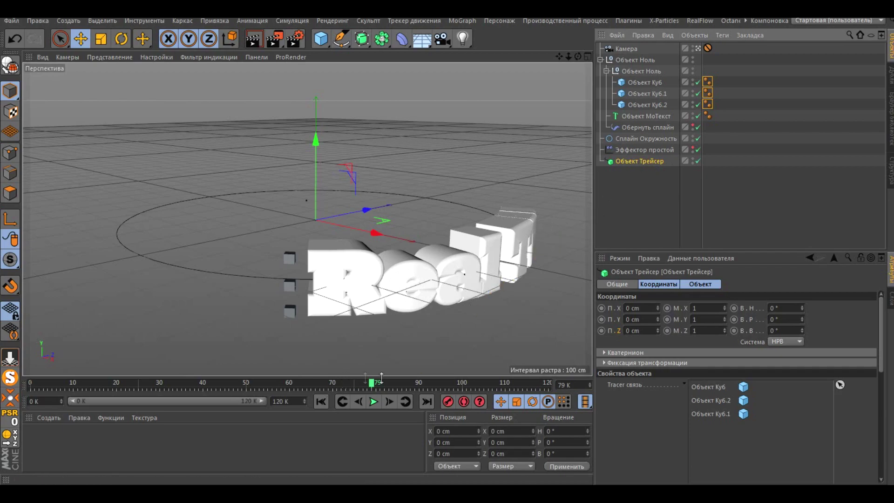
# - Preview the animation to check the white trails drawn around the circle
pyautogui.click(374, 401)
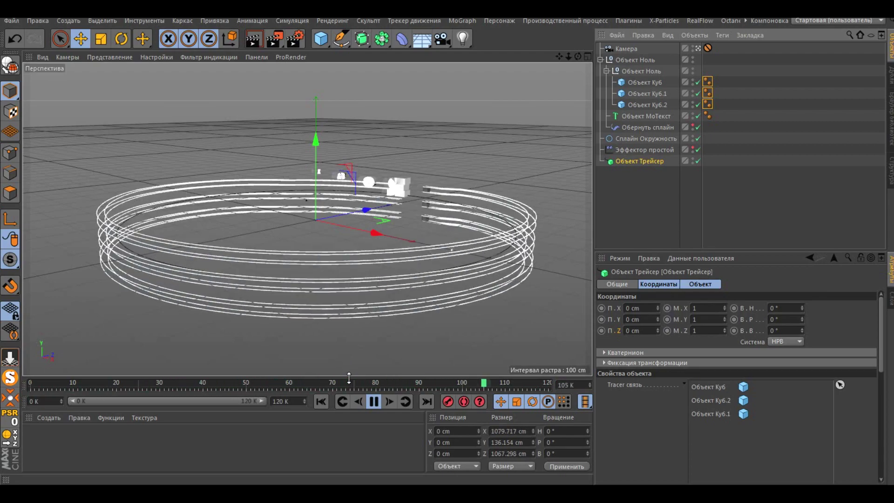
pyautogui.click(374, 403)
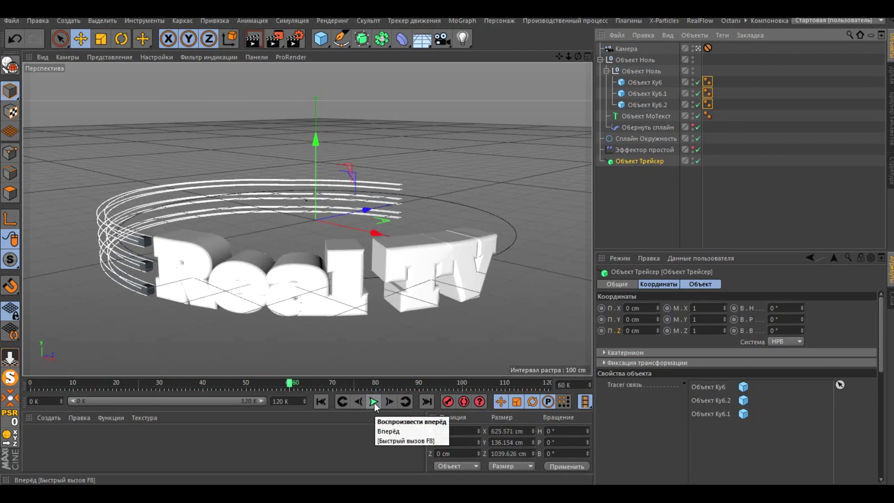
pyautogui.click(638, 161)
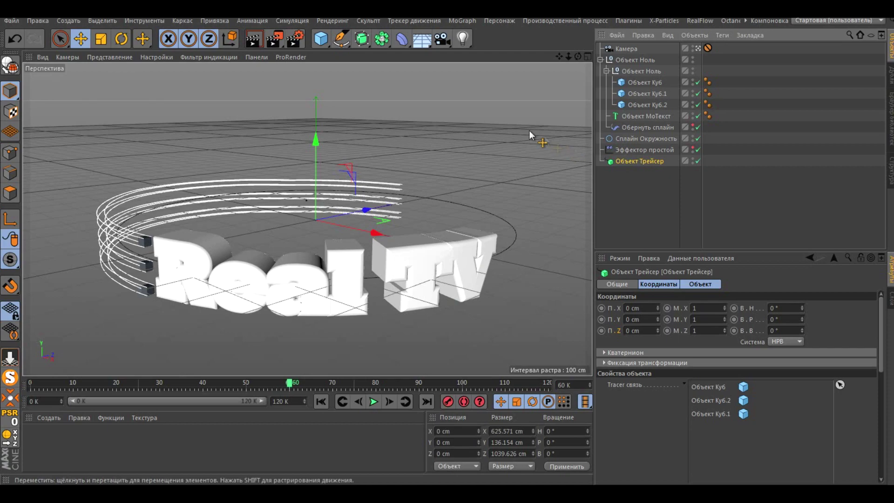
# - Add a Sweep object and move it down to the Tracer
pyautogui.click(366, 42)
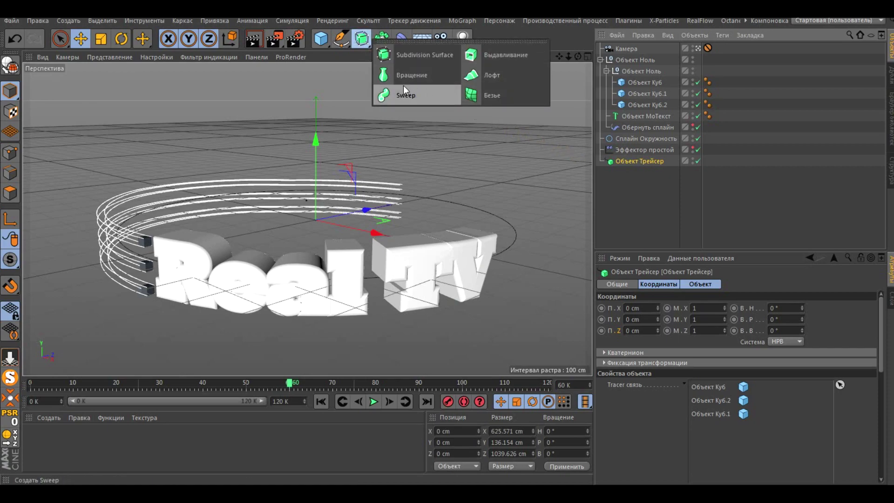
pyautogui.click(406, 96)
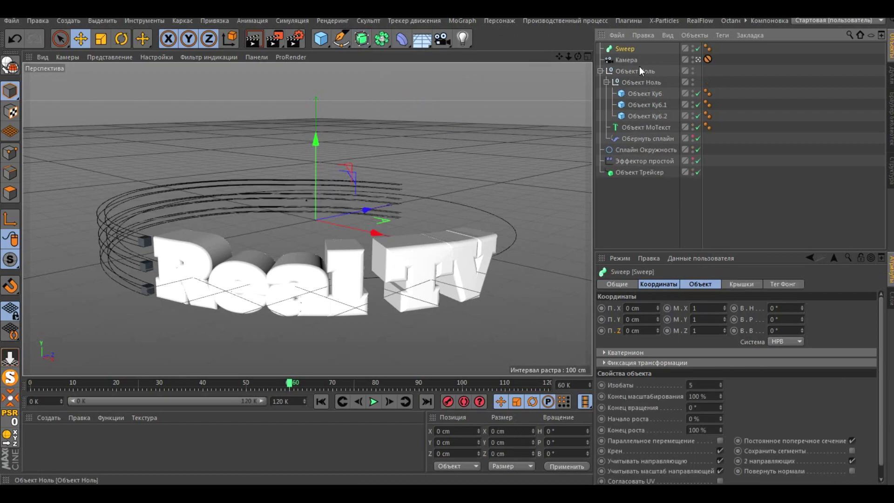
pyautogui.moveTo(623, 55)
pyautogui.mouseDown()
pyautogui.moveTo(616, 172)
pyautogui.moveTo(627, 165)
pyautogui.mouseUp()
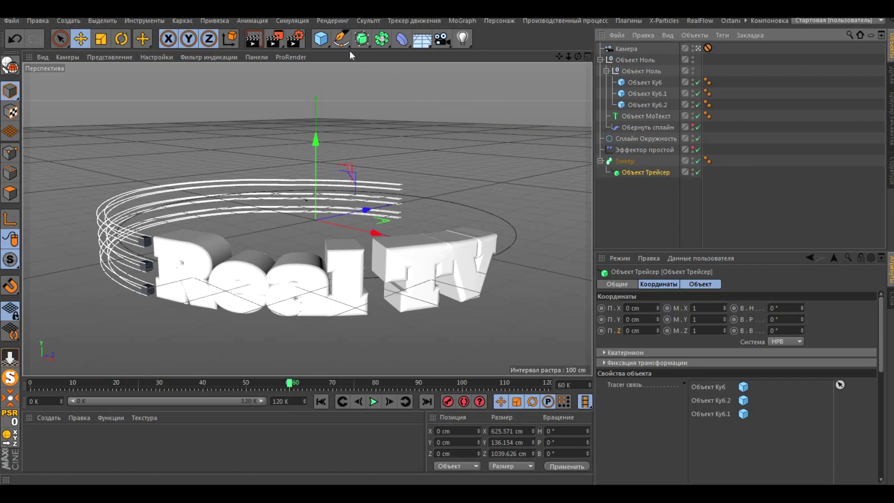
# - Add a 3 cm radius circle spline into the Sweep and play the tube trails
pyautogui.click(342, 40)
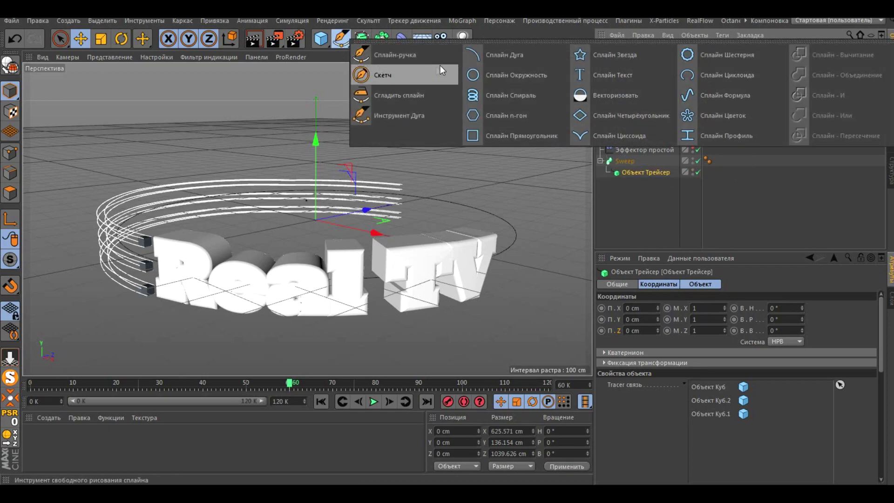
pyautogui.click(507, 74)
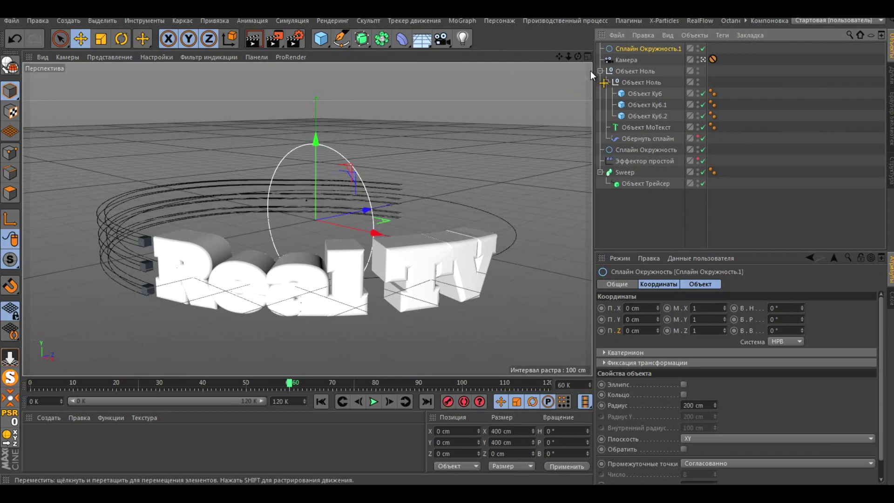
pyautogui.doubleClick(695, 404)
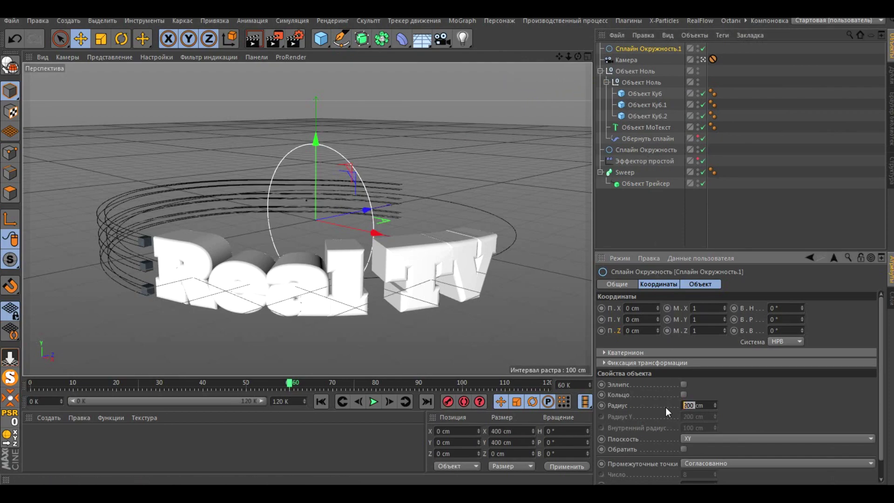
pyautogui.write('3')
pyautogui.press('Return')
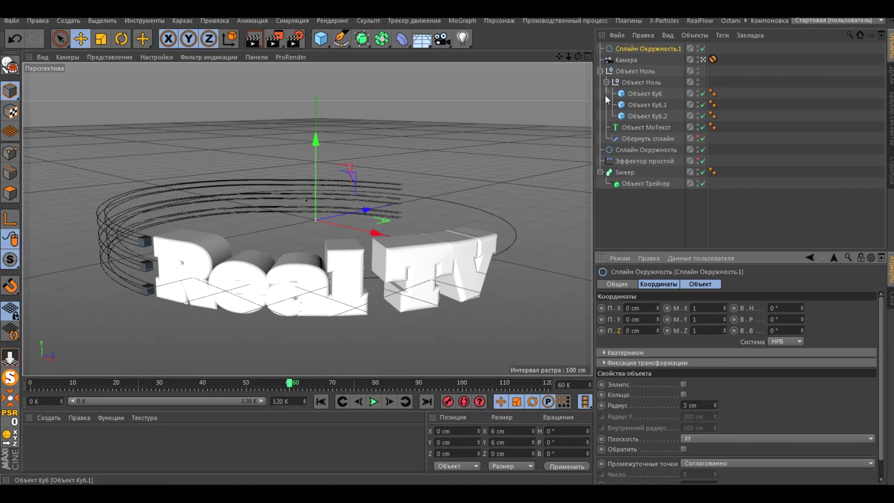
pyautogui.moveTo(633, 114); pyautogui.dragTo(630, 174)
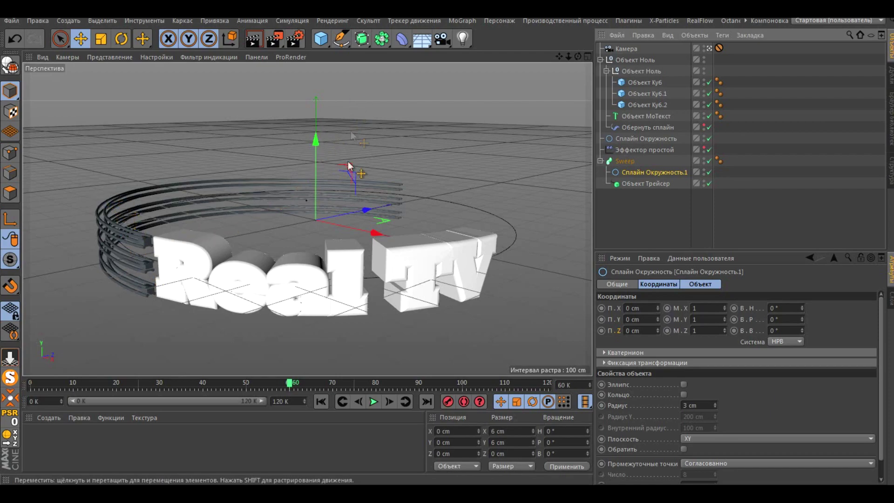
pyautogui.click(373, 402)
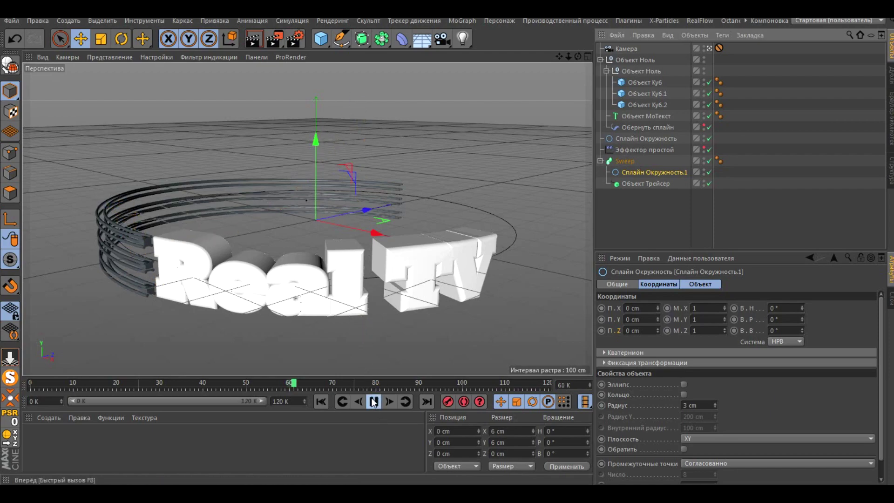
# - Stop at frame 83, render a quick preview of the trails, then select the Sweep
pyautogui.click(373, 401)
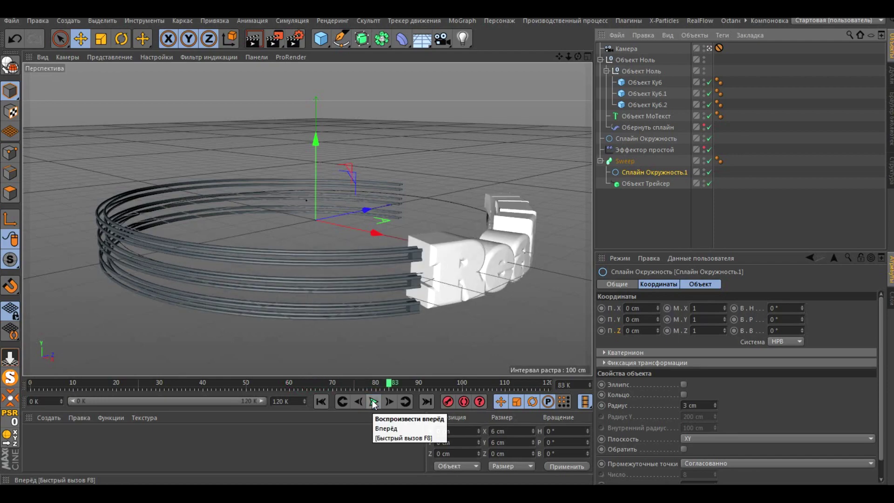
pyautogui.click(253, 38)
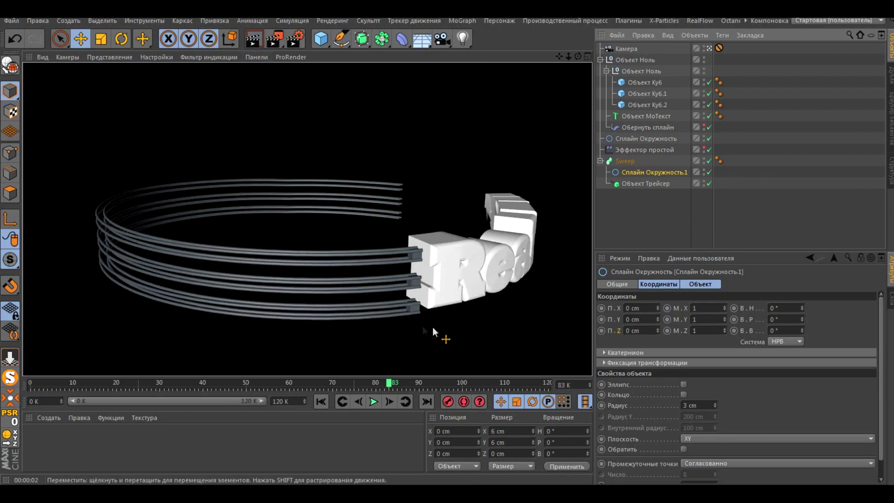
pyautogui.click(368, 167)
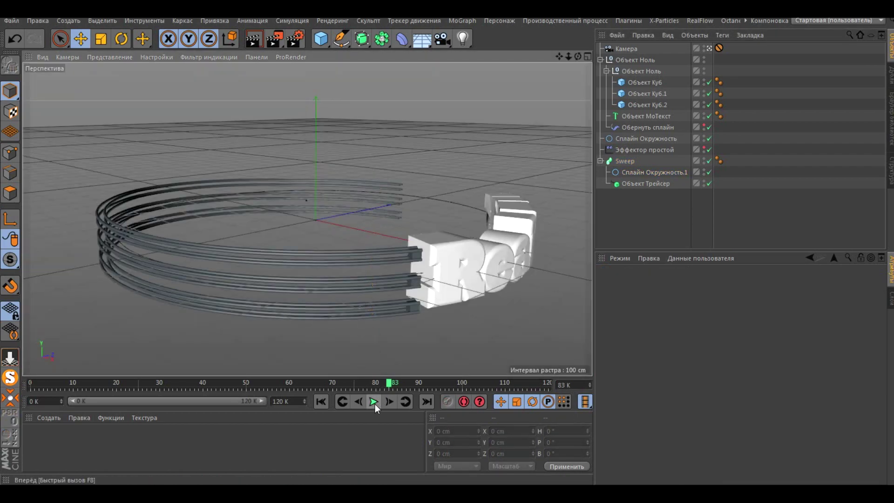
pyautogui.click(604, 185)
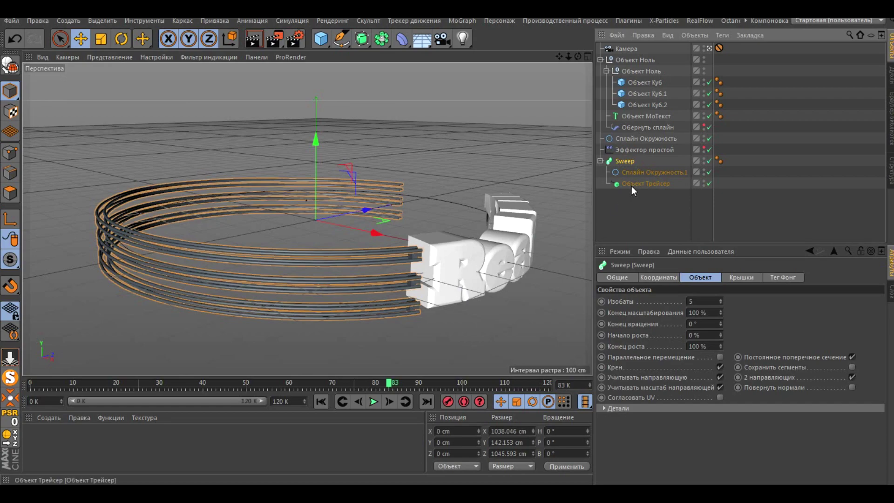
# - Set the Tracer to B-Spline paths, Natural intermediate points, limited to the last 10 frames
pyautogui.click(633, 185)
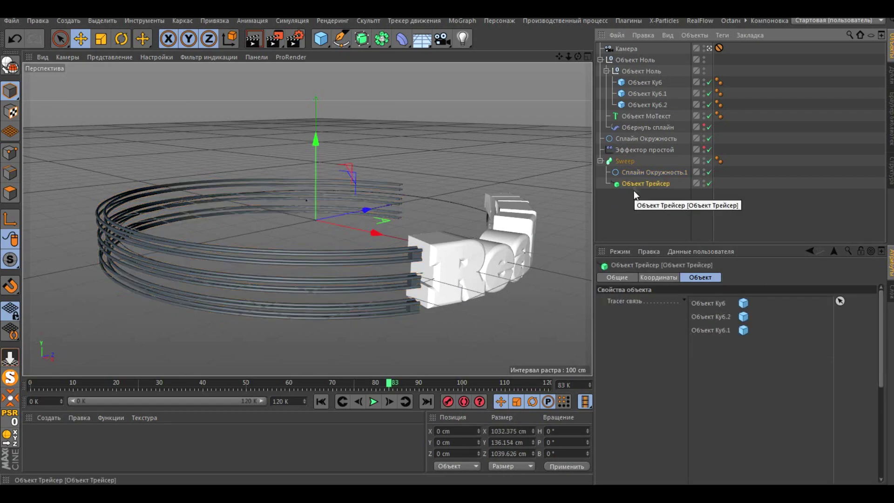
pyautogui.click(682, 299)
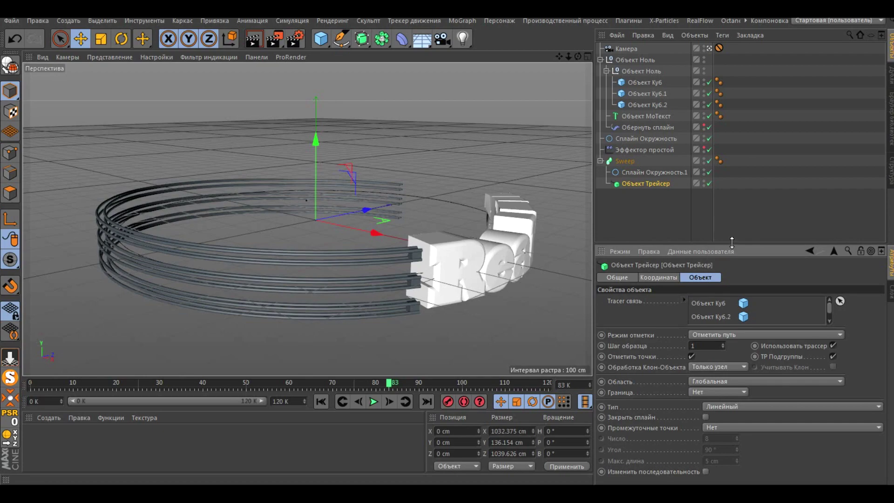
pyautogui.moveTo(731, 242); pyautogui.dragTo(733, 204)
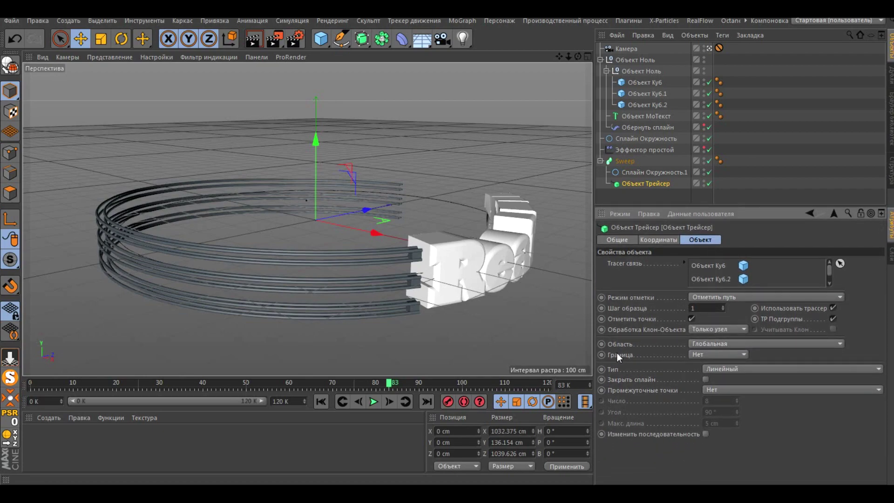
pyautogui.click(727, 370)
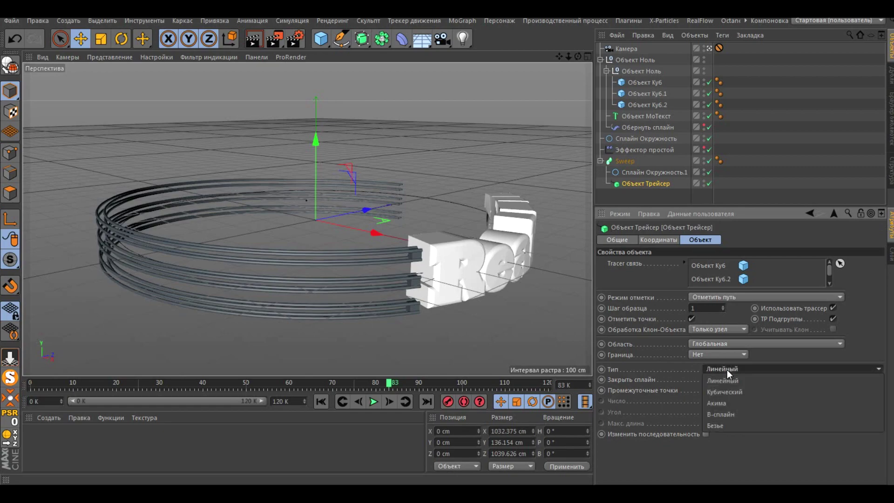
pyautogui.click(729, 414)
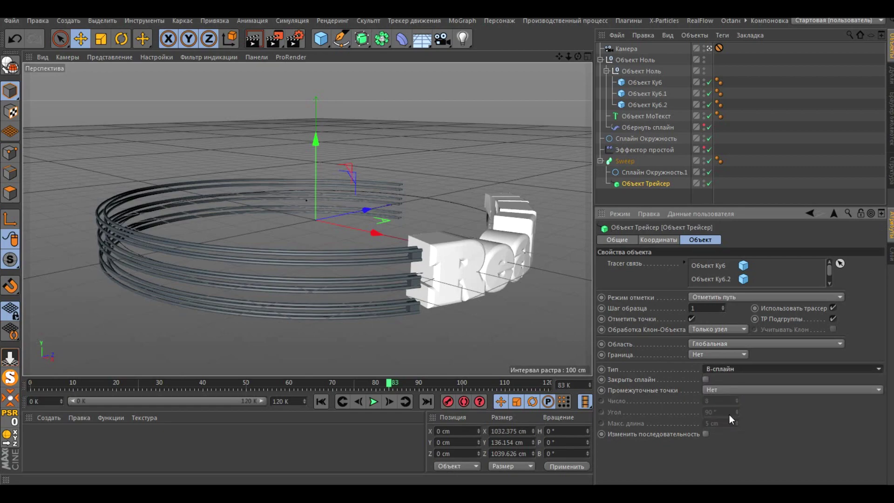
pyautogui.click(715, 392)
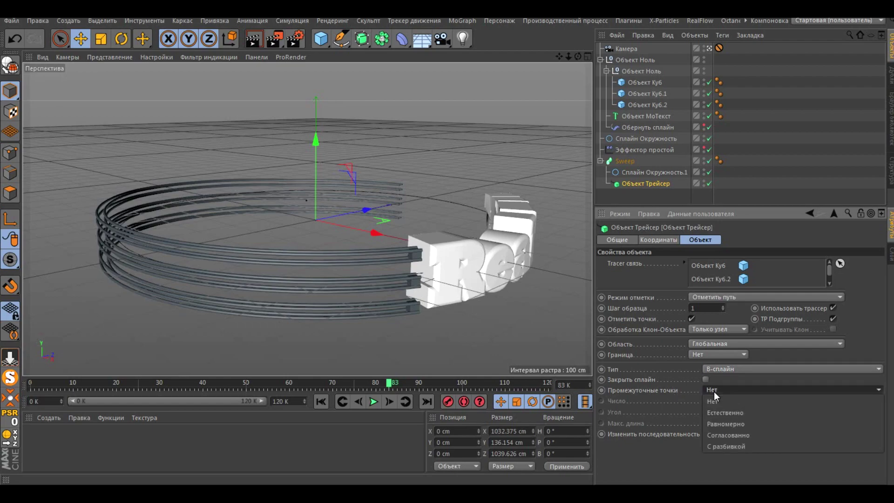
pyautogui.click(729, 413)
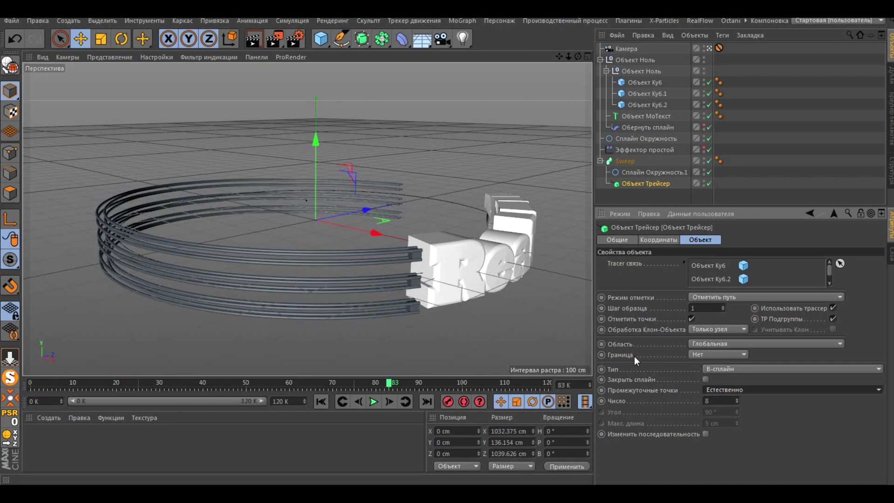
pyautogui.click(700, 355)
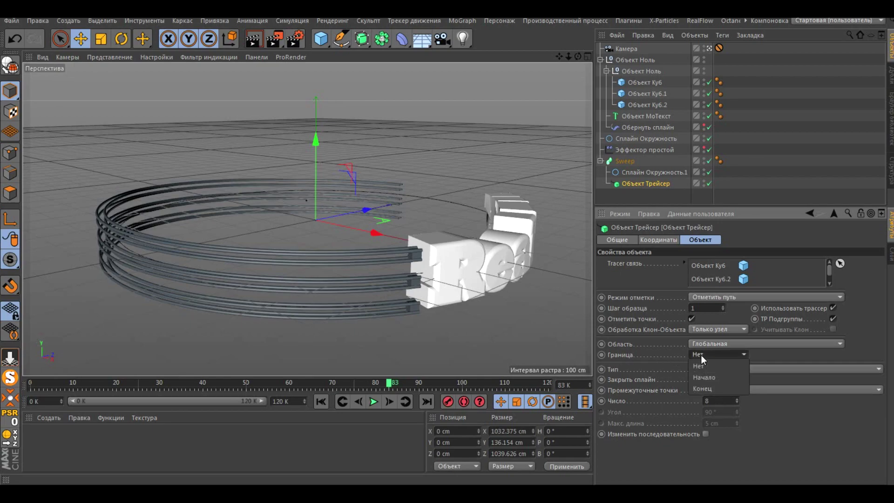
pyautogui.click(706, 389)
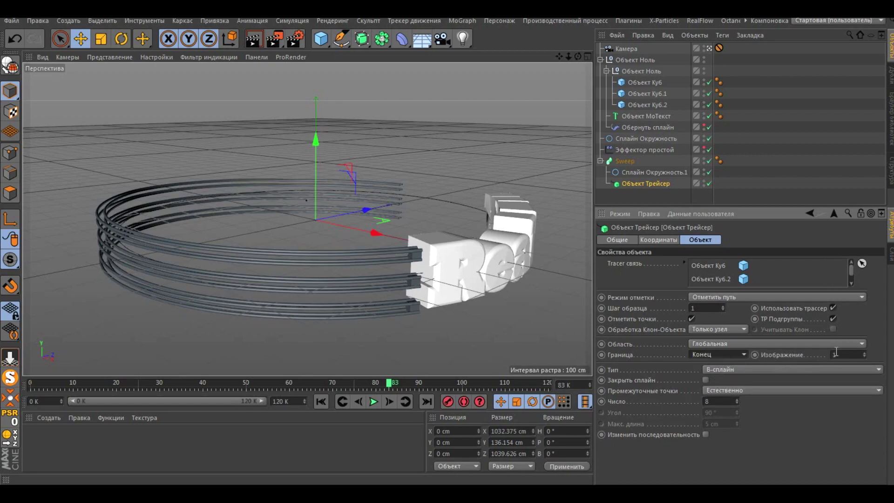
pyautogui.click(840, 352)
pyautogui.write('0')
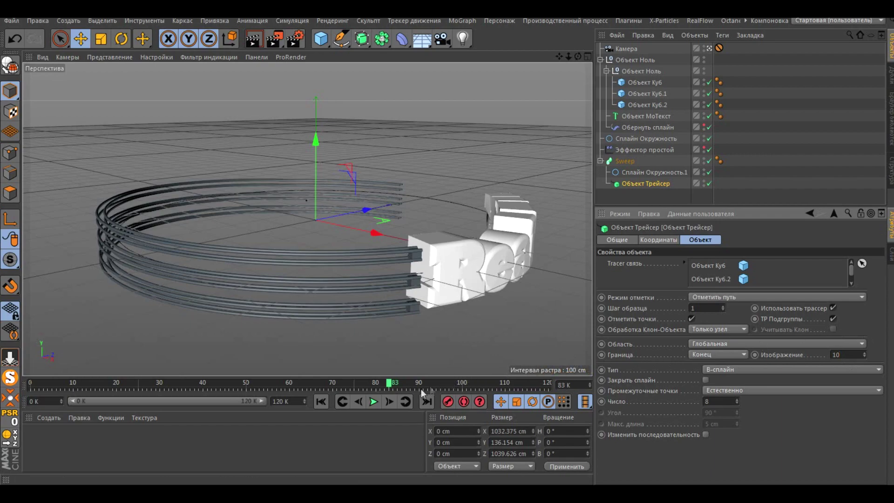
pyautogui.click(373, 401)
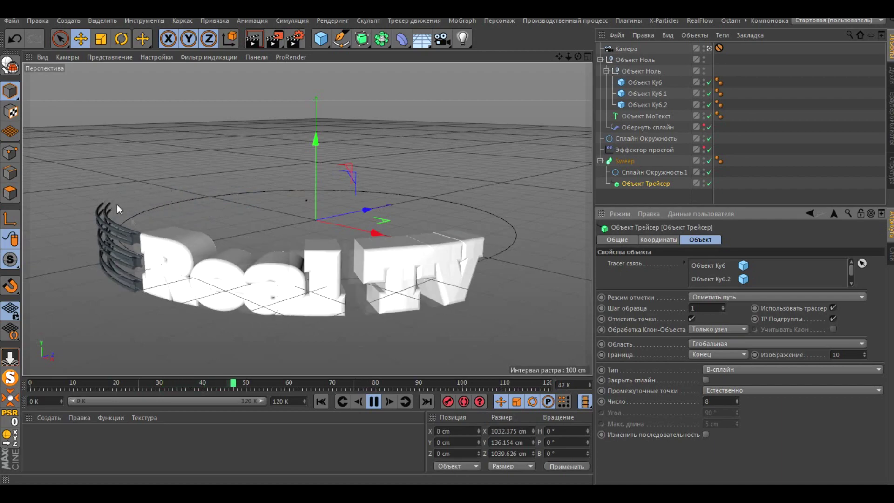
# - Stop playback and set the Tracer's limit amount to 1 frame
pyautogui.click(377, 401)
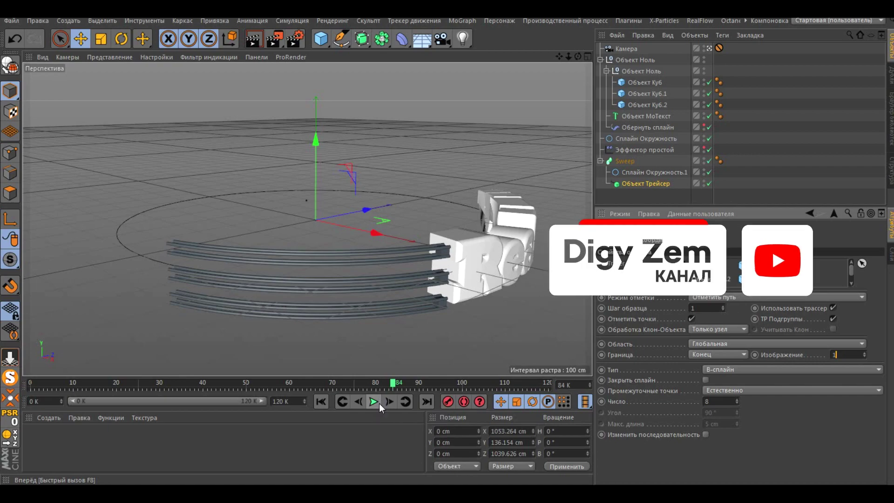
pyautogui.doubleClick(847, 355)
pyautogui.write('1')
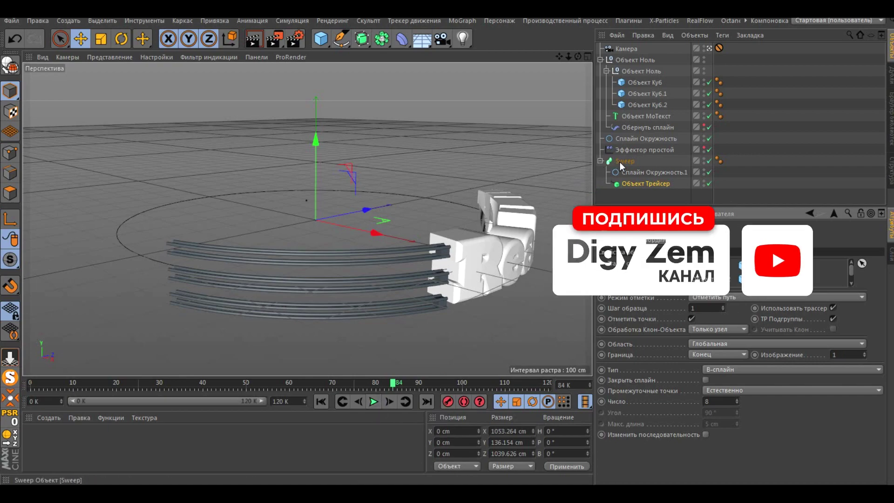
# - Set the Sweep's End Scale to 5% so the tubes taper
pyautogui.click(624, 162)
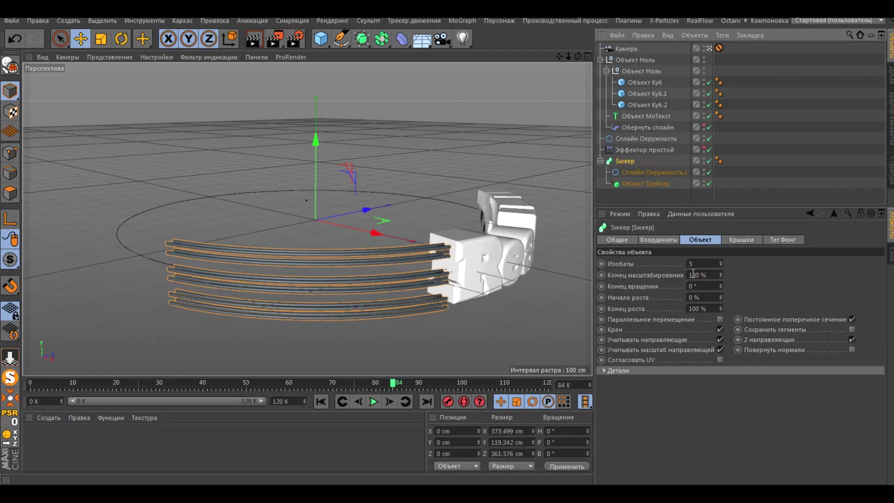
pyautogui.moveTo(699, 277); pyautogui.dragTo(684, 277)
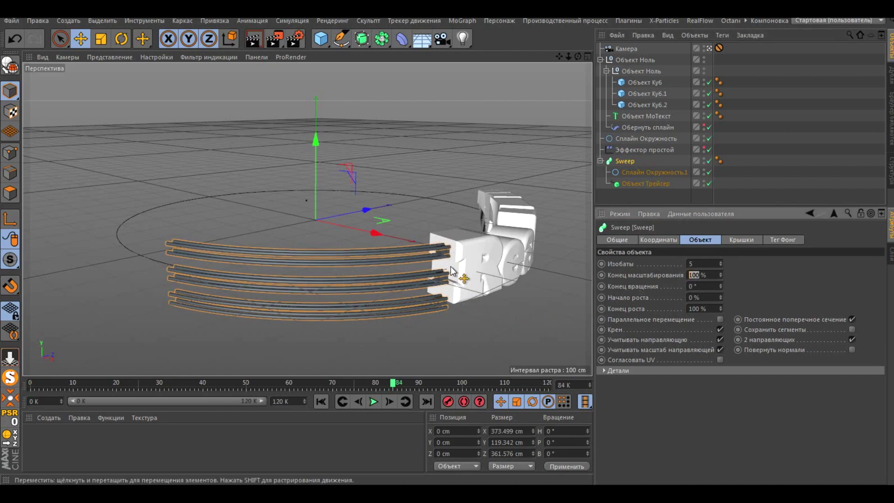
pyautogui.write('5')
pyautogui.press('Return')
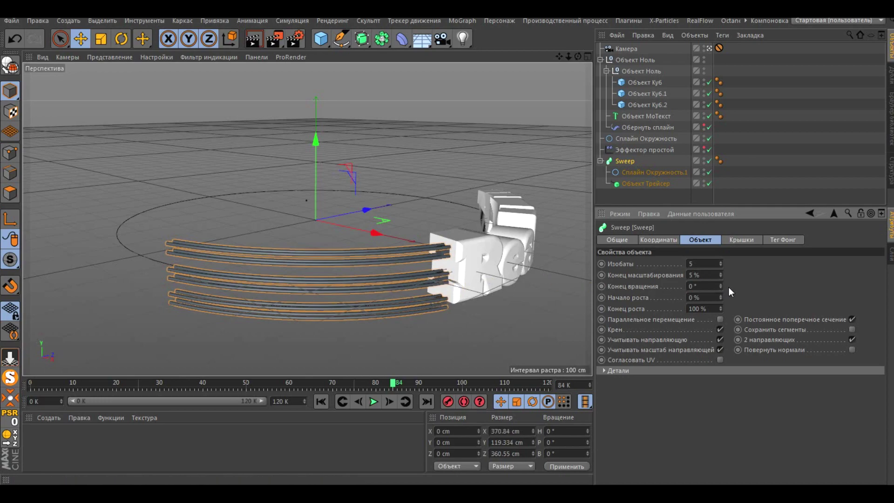
pyautogui.click(648, 185)
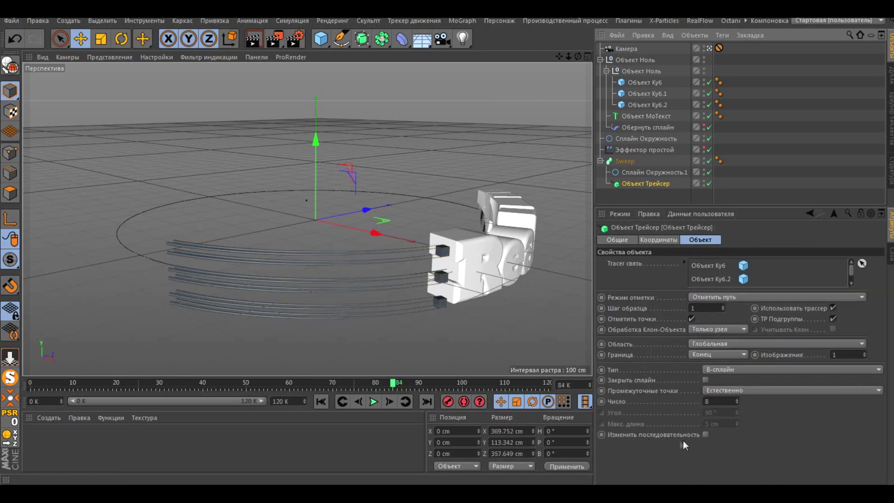
# - Enable Reverse Sequence on the Tracer and preview the tapered trails up to frame 77
pyautogui.click(706, 435)
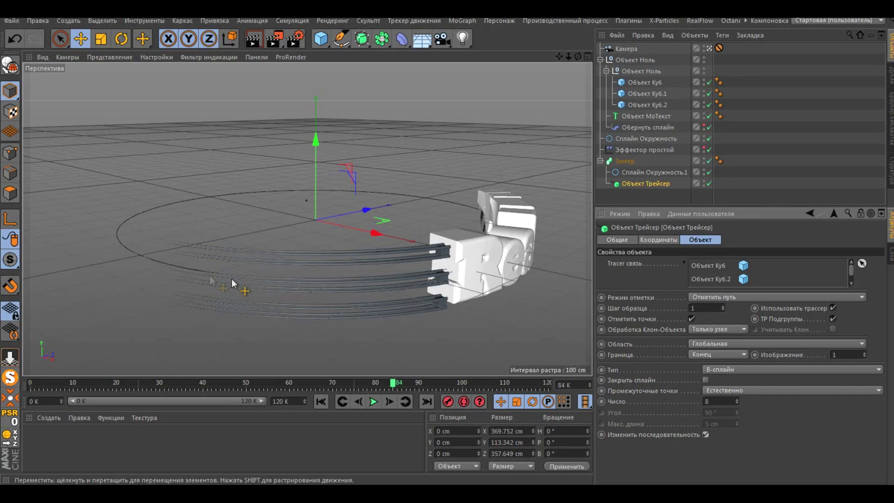
pyautogui.click(375, 402)
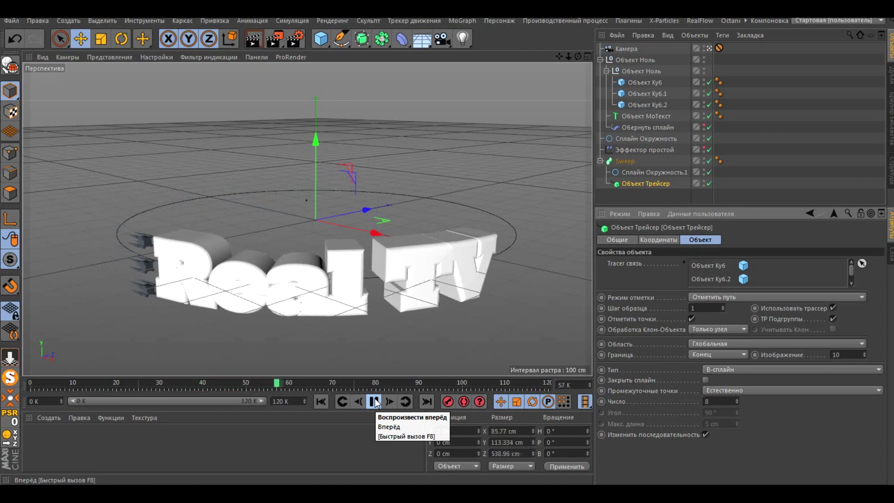
pyautogui.click(375, 401)
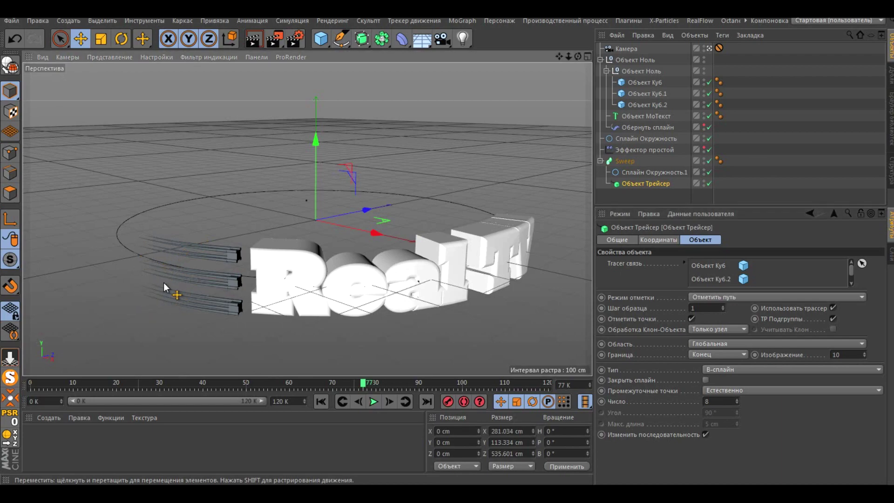
pyautogui.moveTo(320, 38); pyautogui.dragTo(462, 60)
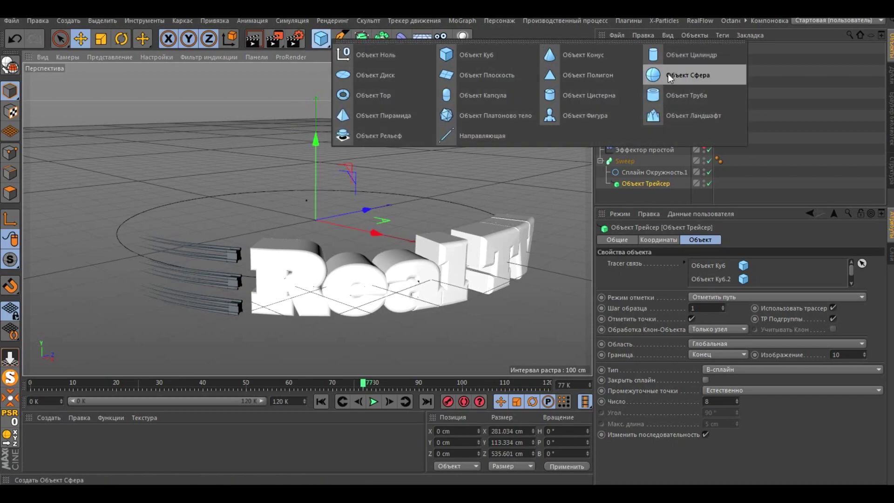
# - Add a sphere, scale it down to about 58%, and add a Cloner object
pyautogui.moveTo(461, 60); pyautogui.dragTo(667, 74)
pyautogui.press('t')
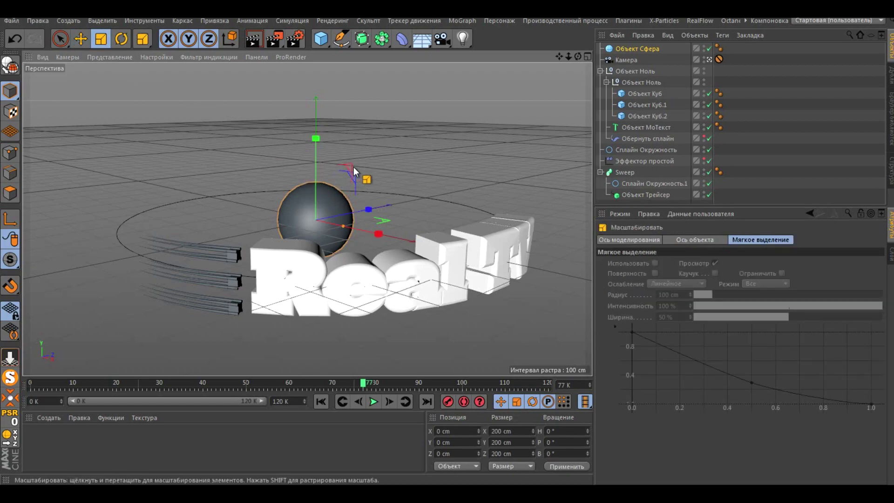
pyautogui.moveTo(355, 169); pyautogui.dragTo(220, 242)
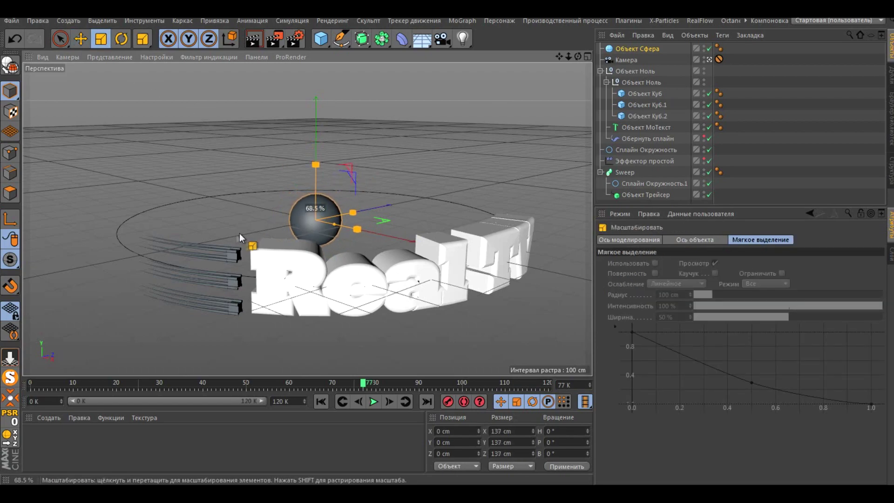
pyautogui.moveTo(220, 242); pyautogui.dragTo(193, 254)
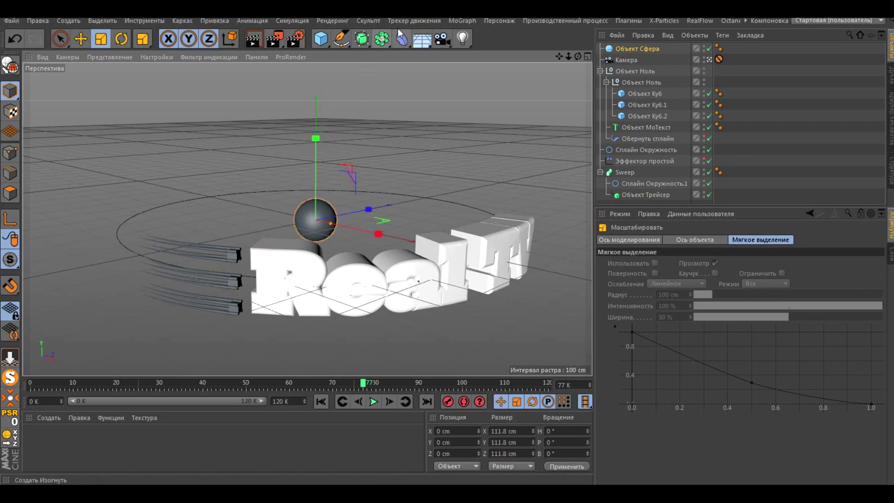
pyautogui.click(460, 21)
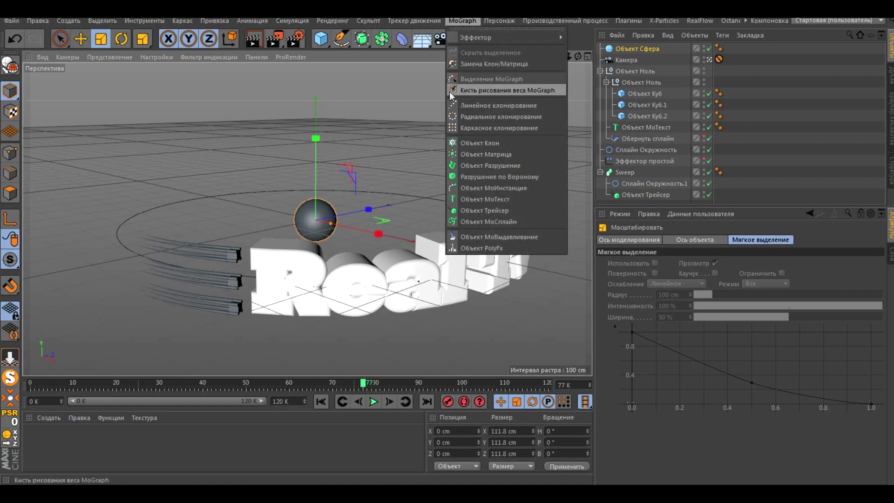
pyautogui.click(479, 147)
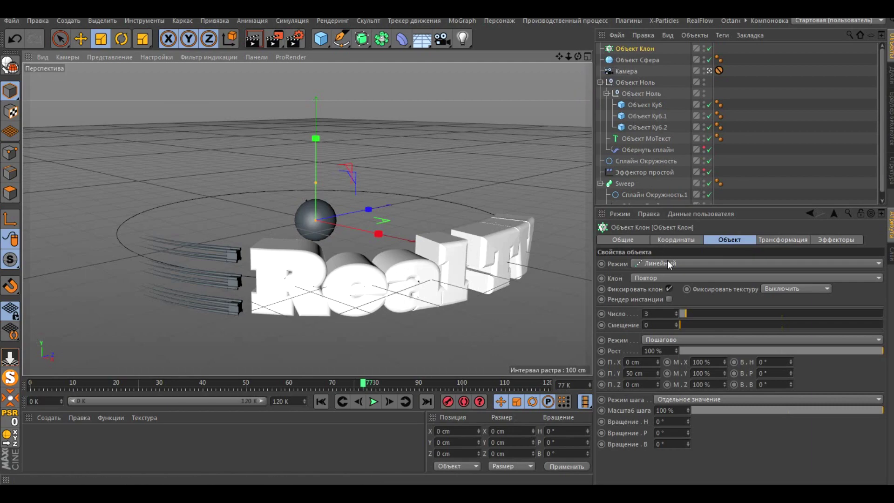
# - Set the Cloner to Radial mode with a 100 cm radius and place the sphere under it
pyautogui.click(651, 264)
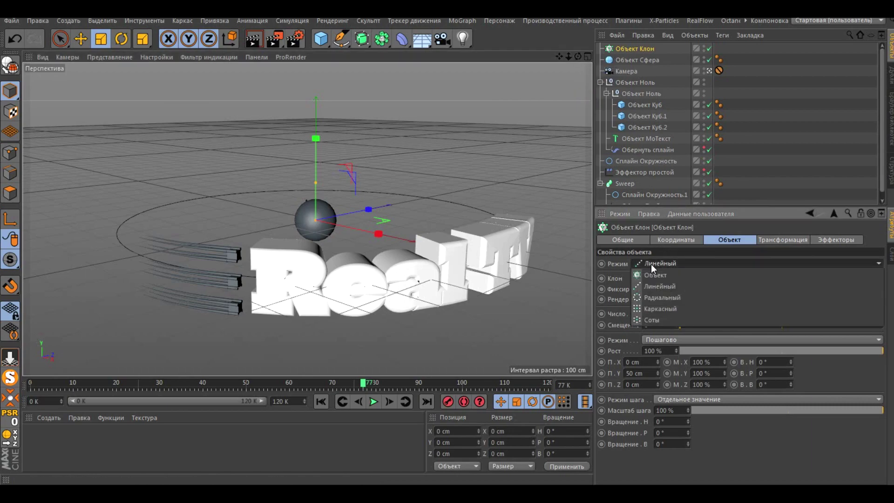
pyautogui.click(674, 297)
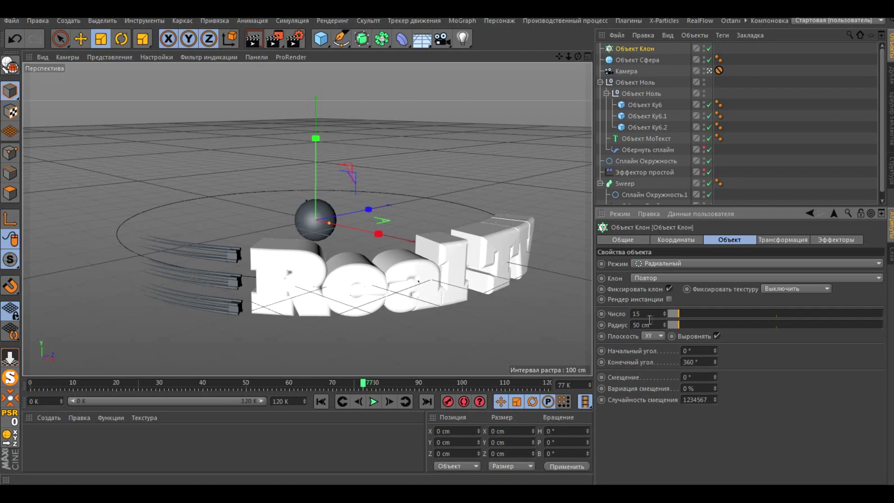
pyautogui.doubleClick(640, 325)
pyautogui.write('10')
pyautogui.press('Return')
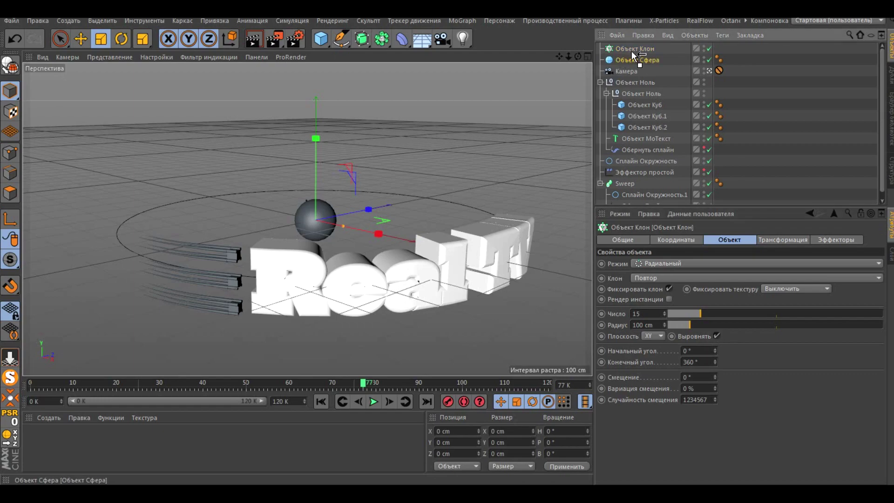
pyautogui.moveTo(633, 54); pyautogui.dragTo(633, 50)
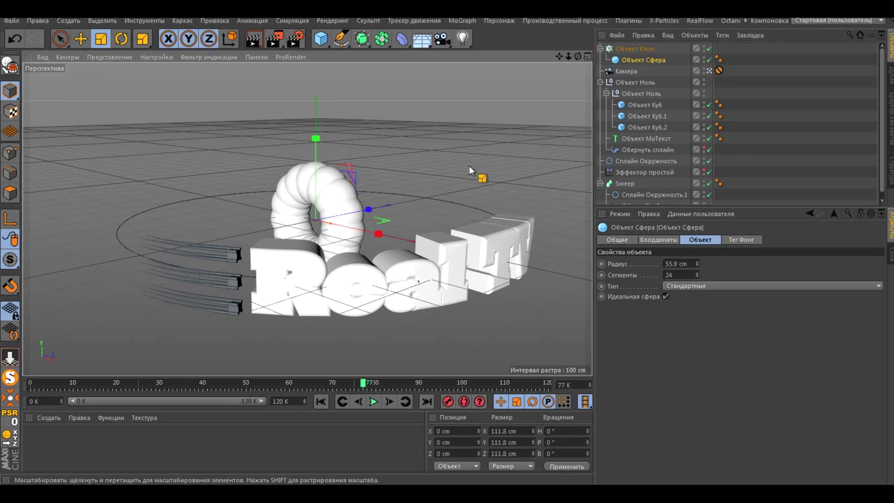
pyautogui.click(626, 48)
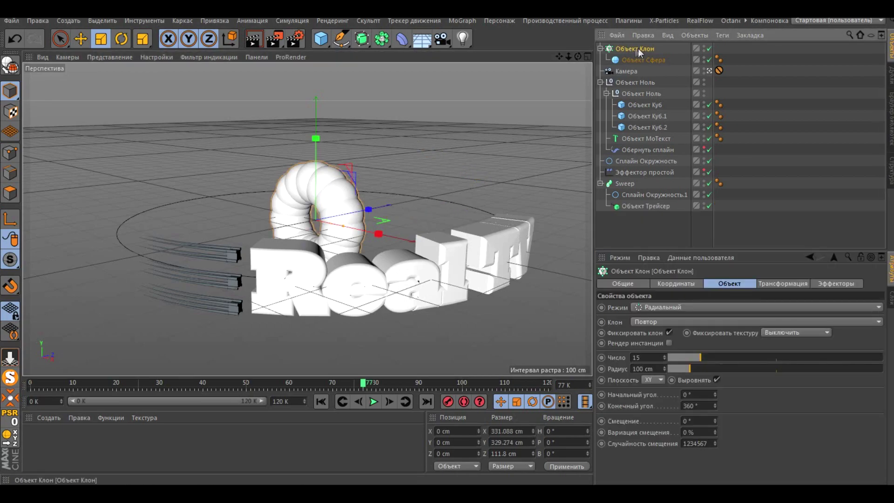
# - Add a Random effector to the sphere clones with random mode set to Turbulence
pyautogui.click(460, 18)
pyautogui.moveTo(482, 38)
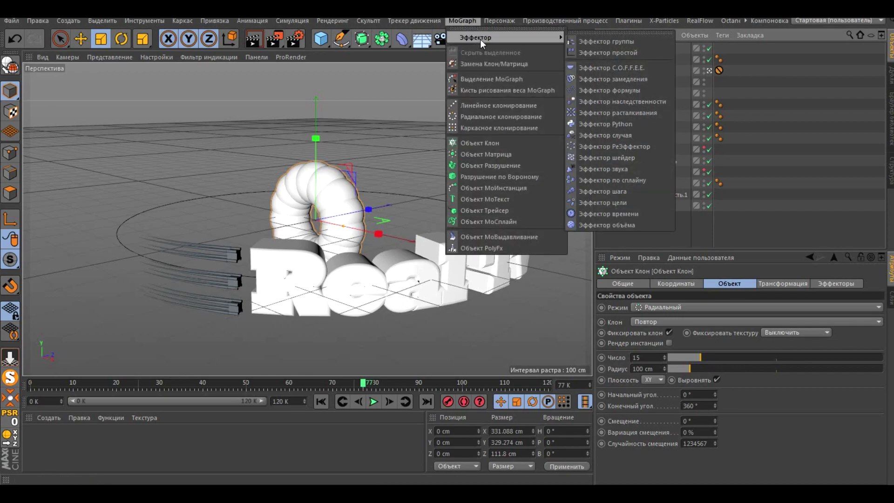
pyautogui.click(611, 134)
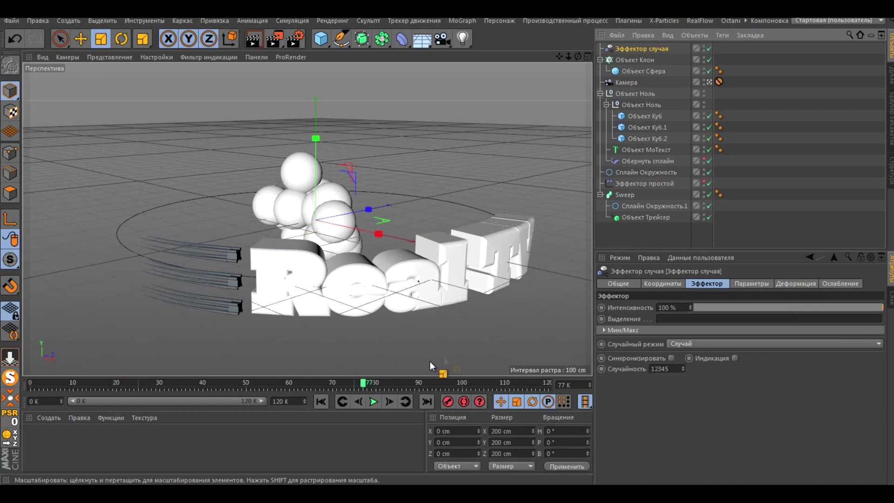
pyautogui.click(680, 346)
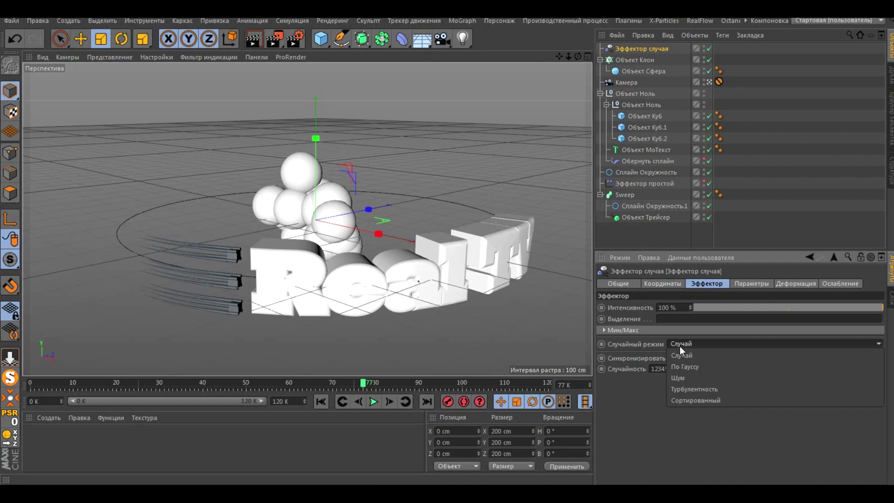
pyautogui.click(692, 388)
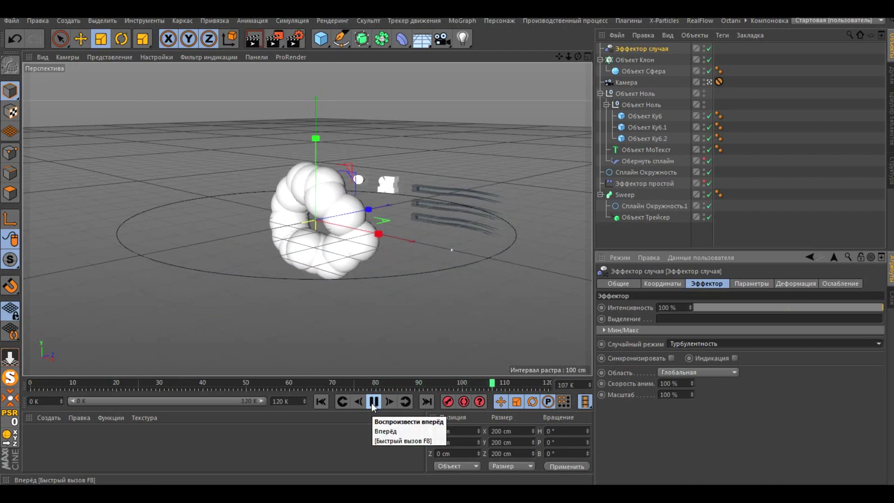
# - Stop the preview and begin raising the effector's random X position offset
pyautogui.click(372, 403)
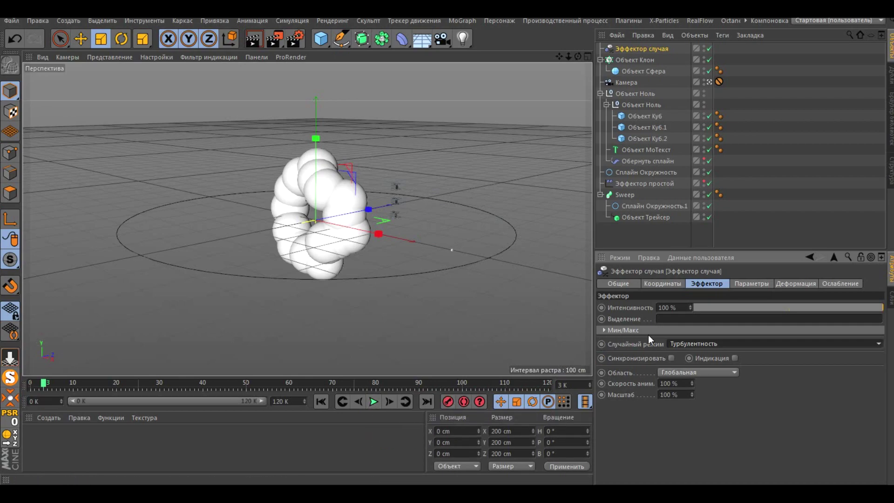
pyautogui.click(746, 285)
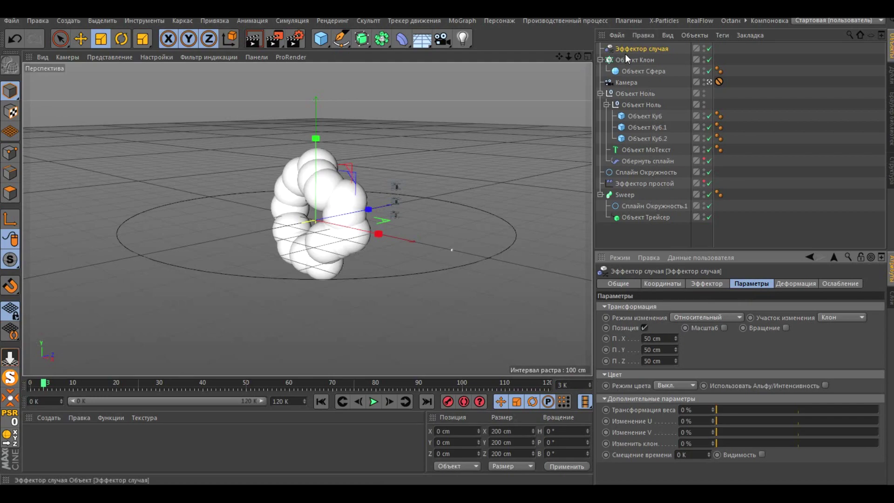
pyautogui.moveTo(675, 337)
pyautogui.mouseDown()
pyautogui.moveTo(718, 337)
pyautogui.moveTo(717, 360)
pyautogui.moveTo(689, 349)
pyautogui.moveTo(717, 339)
pyautogui.moveTo(666, 337)
pyautogui.mouseUp()
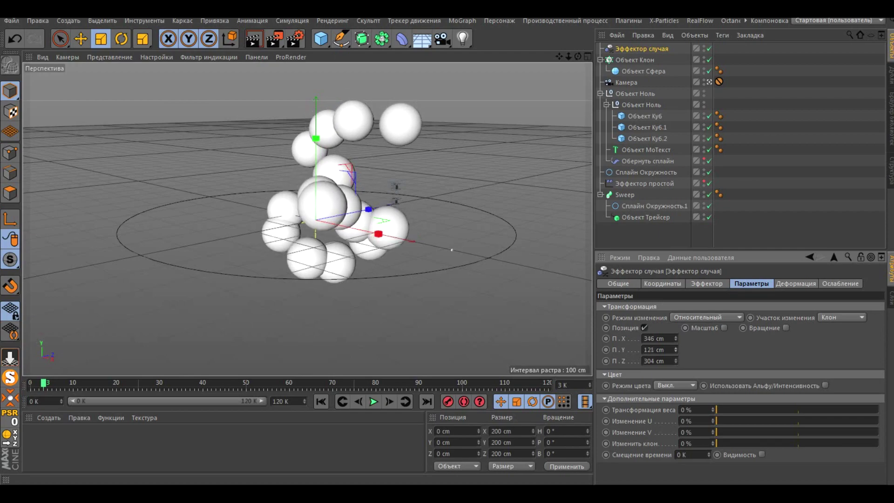
# - Preview the spheres scattered by 346, -57, 304 cm offsets, then select the Cloner
pyautogui.click(376, 402)
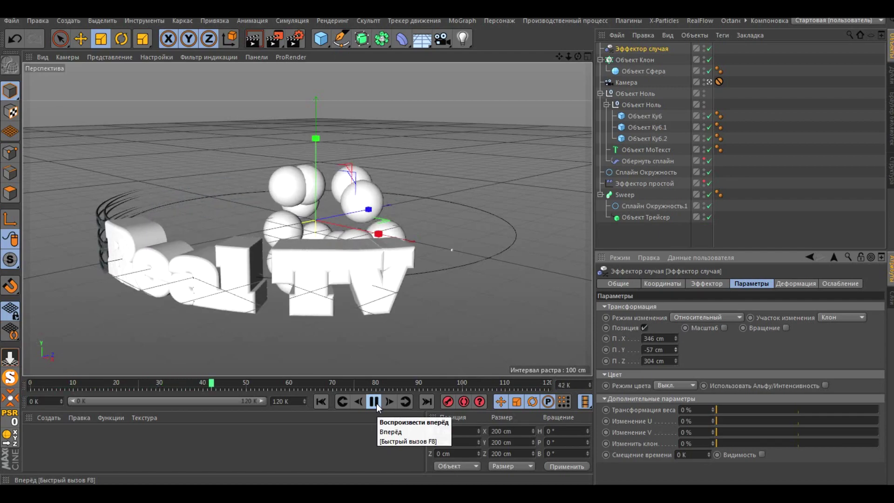
pyautogui.click(377, 403)
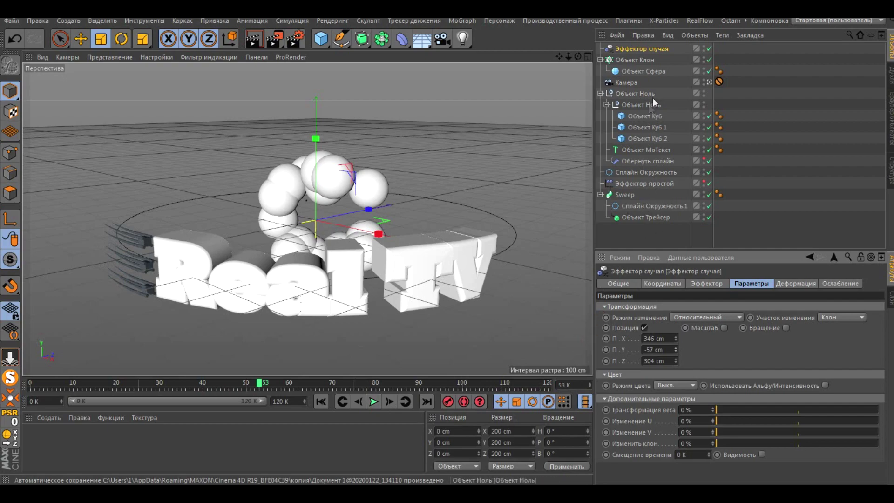
pyautogui.click(631, 60)
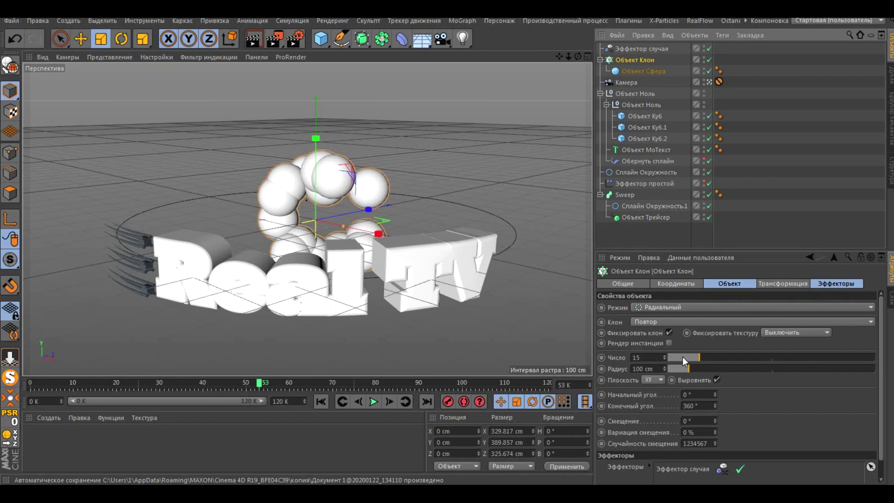
# - Raise the radial Cloner count to 25, preview the turbulence, and reselect the Random effector
pyautogui.moveTo(708, 356); pyautogui.dragTo(711, 355)
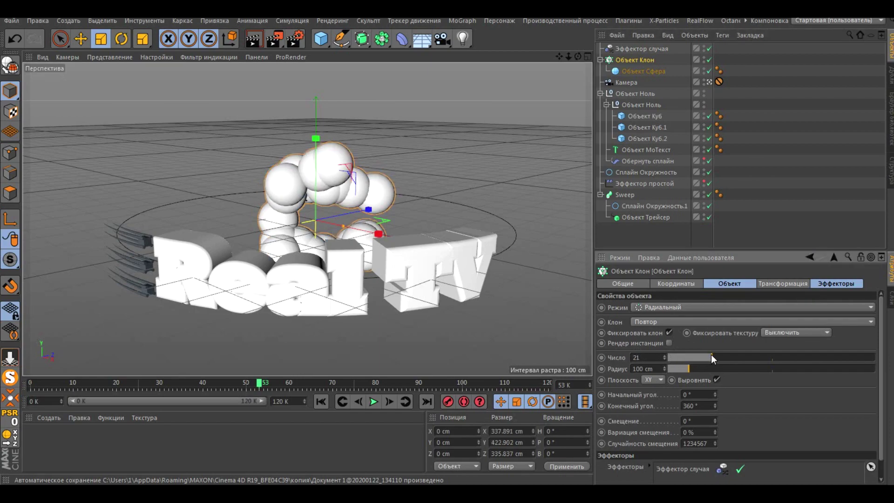
pyautogui.click(720, 355)
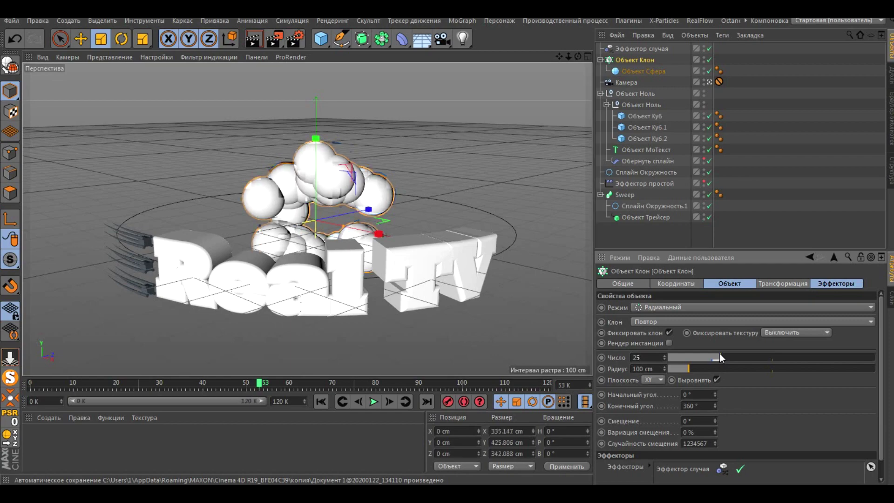
pyautogui.click(367, 402)
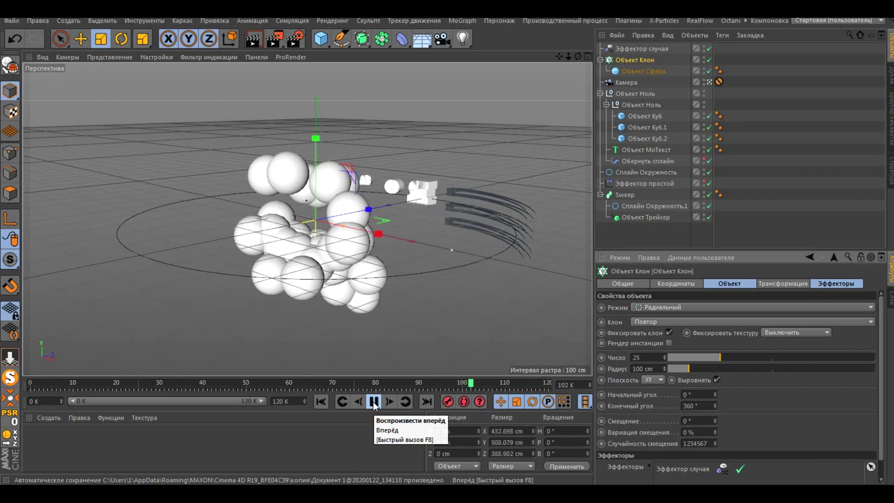
pyautogui.click(374, 402)
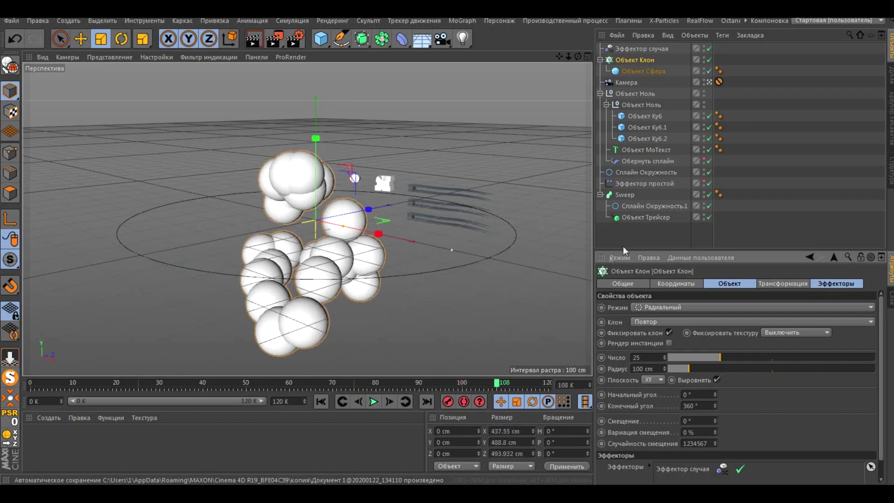
pyautogui.click(646, 48)
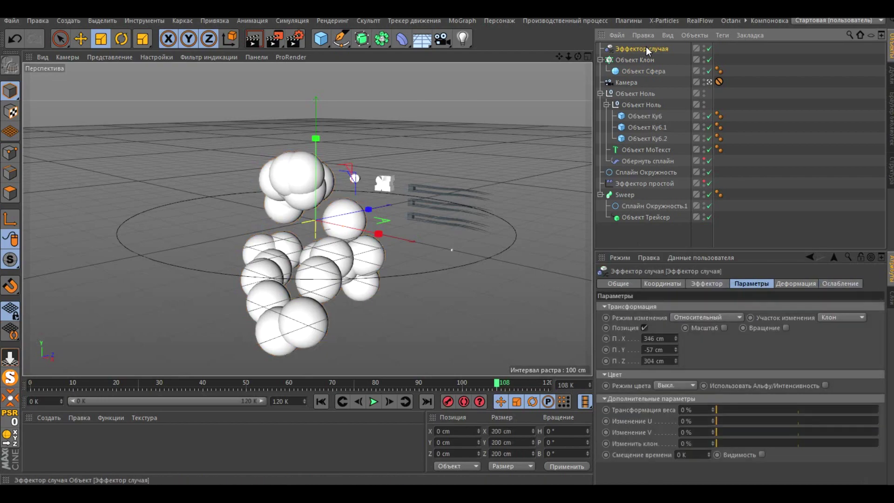
pyautogui.click(708, 283)
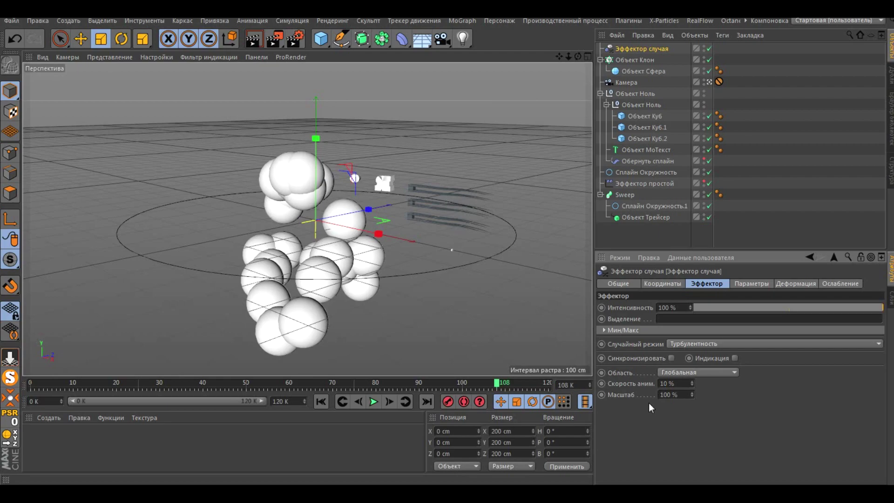
# - Set the Random effector's turbulence to 10% animation speed and 37% scale
pyautogui.press('Return')
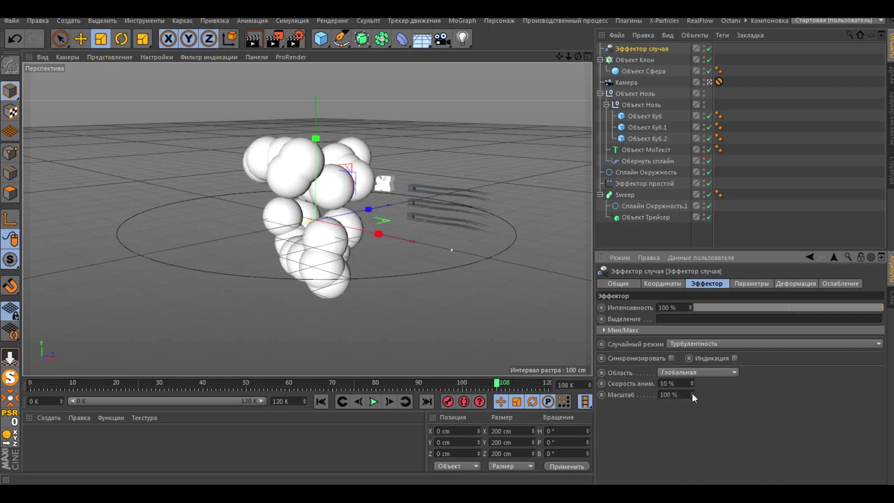
pyautogui.moveTo(692, 396); pyautogui.dragTo(745, 396)
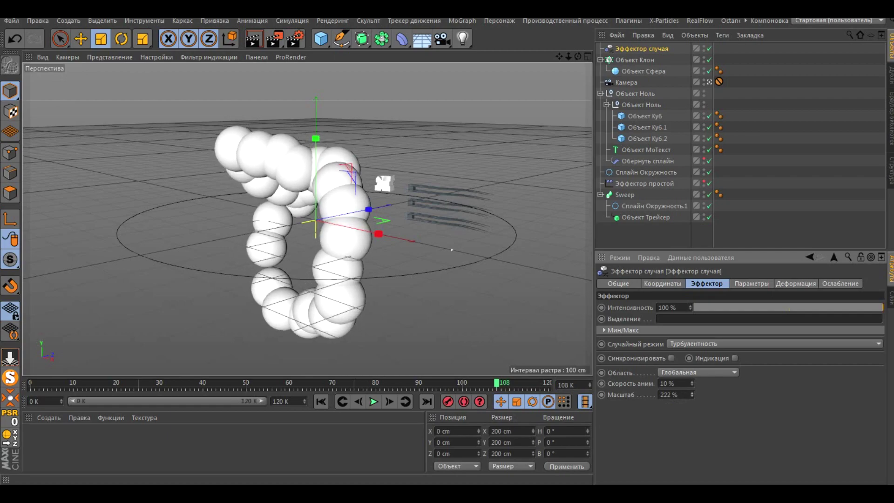
pyautogui.moveTo(745, 395); pyautogui.dragTo(667, 396)
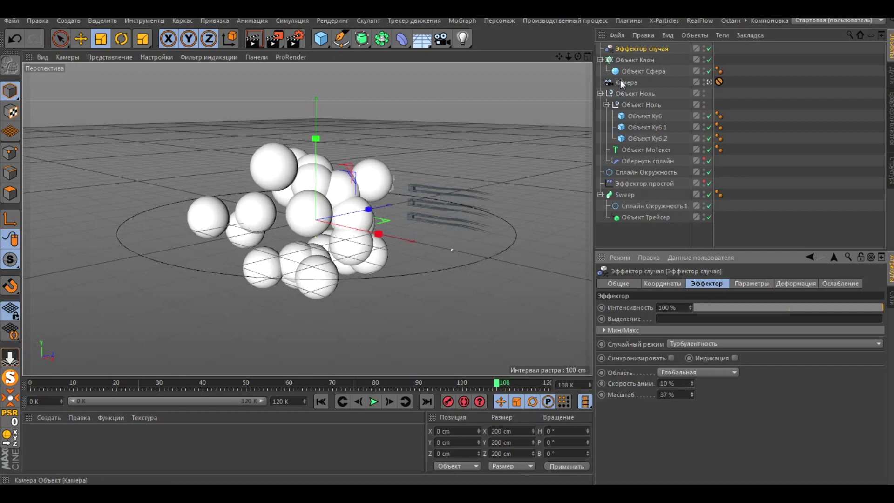
pyautogui.click(631, 62)
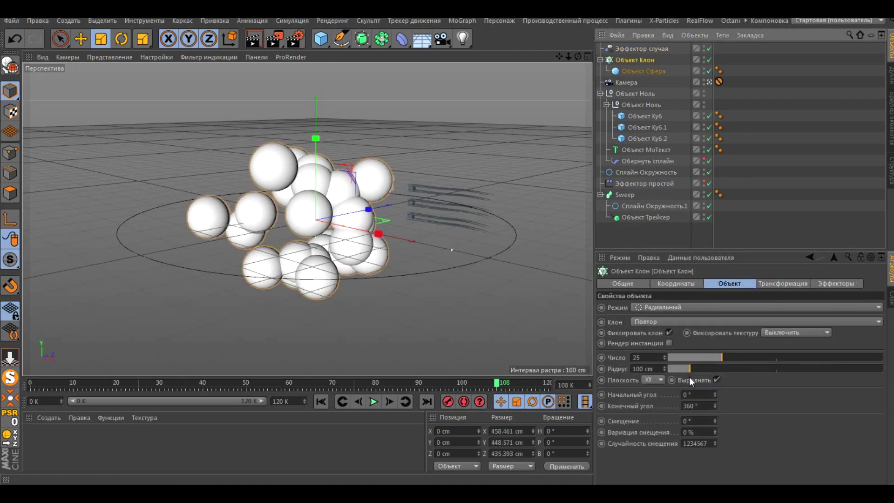
# - Preview the clone ring at 58 cm radius, then at 121 cm
pyautogui.click(681, 368)
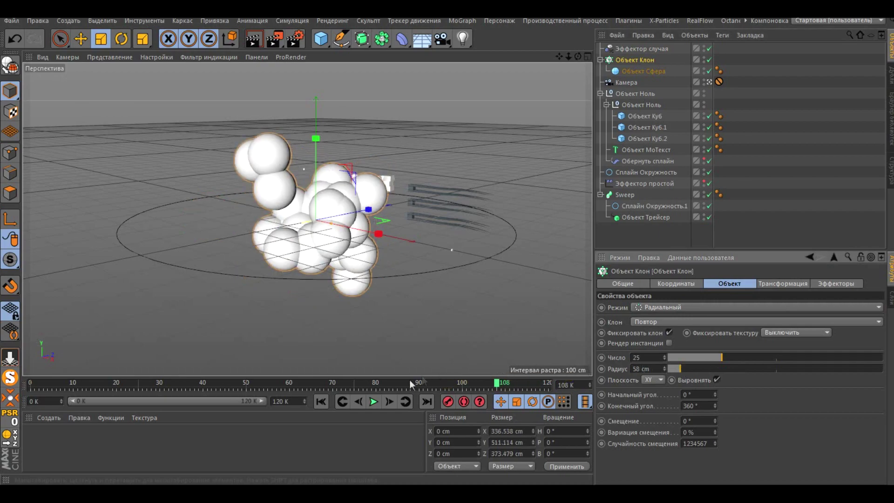
pyautogui.click(374, 401)
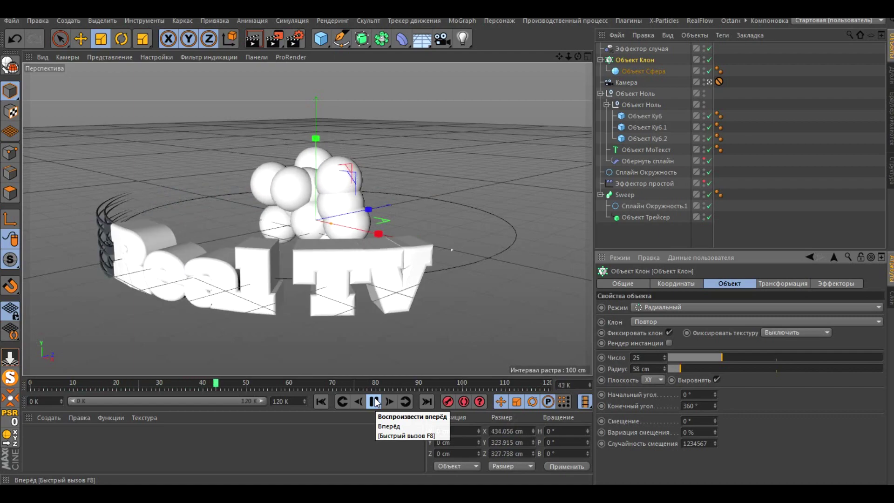
pyautogui.click(375, 402)
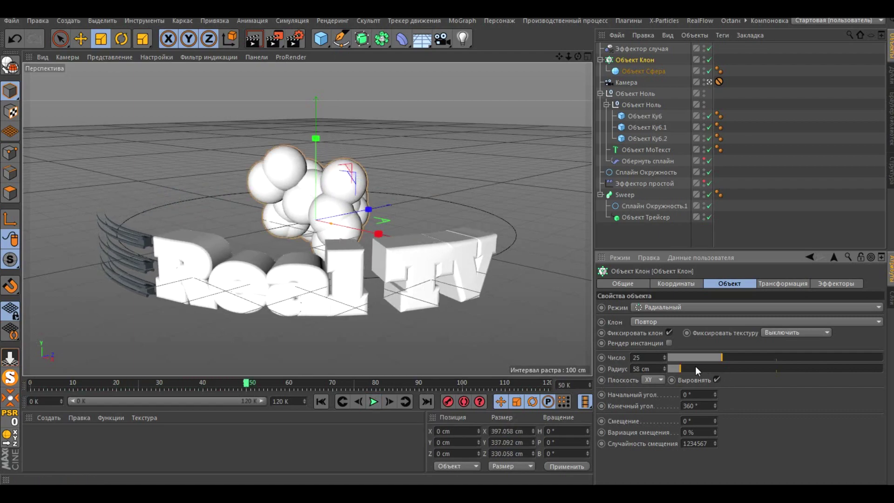
pyautogui.click(694, 367)
pyautogui.click(374, 406)
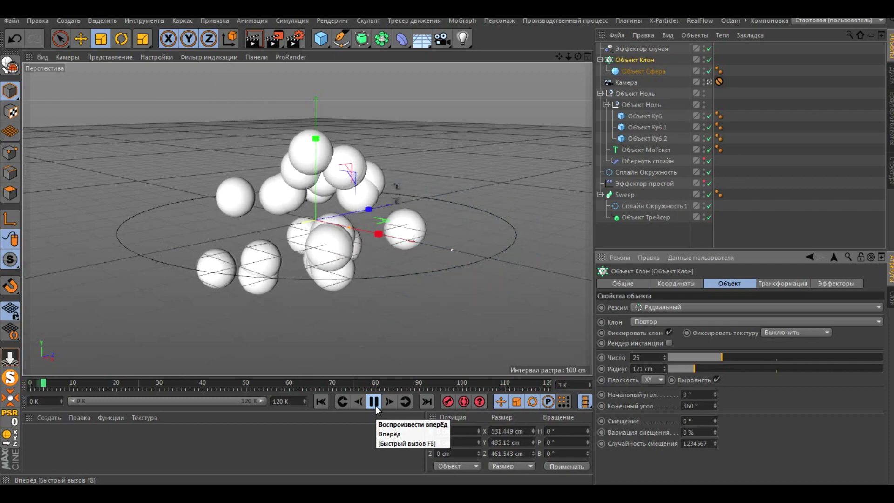
pyautogui.click(376, 406)
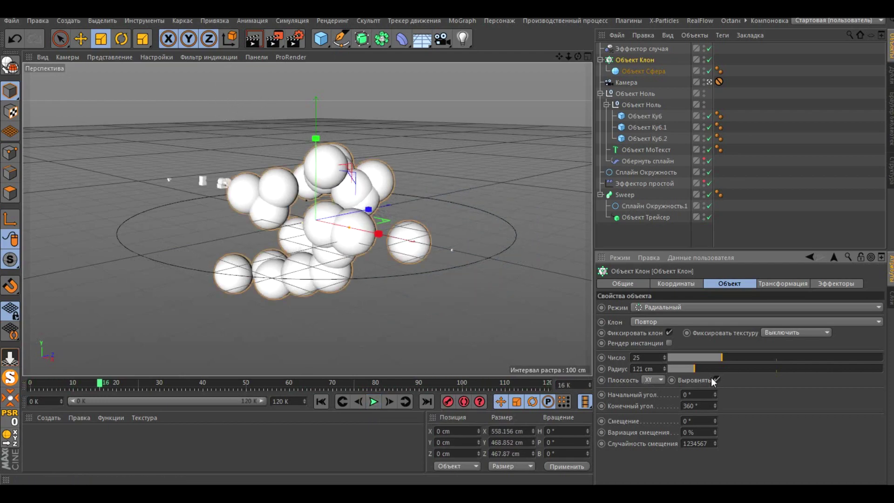
# - Set the Cloner radius back to 100 cm, preview it, and select the Sphere object
pyautogui.click(690, 370)
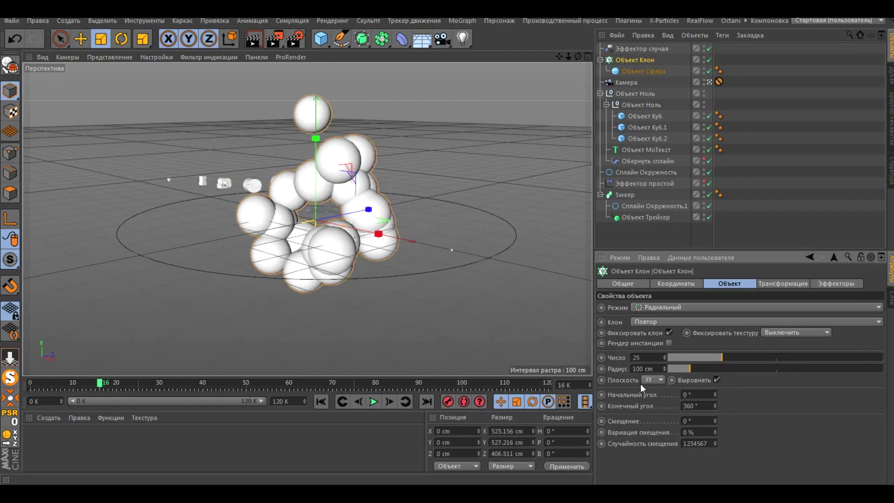
pyautogui.click(373, 402)
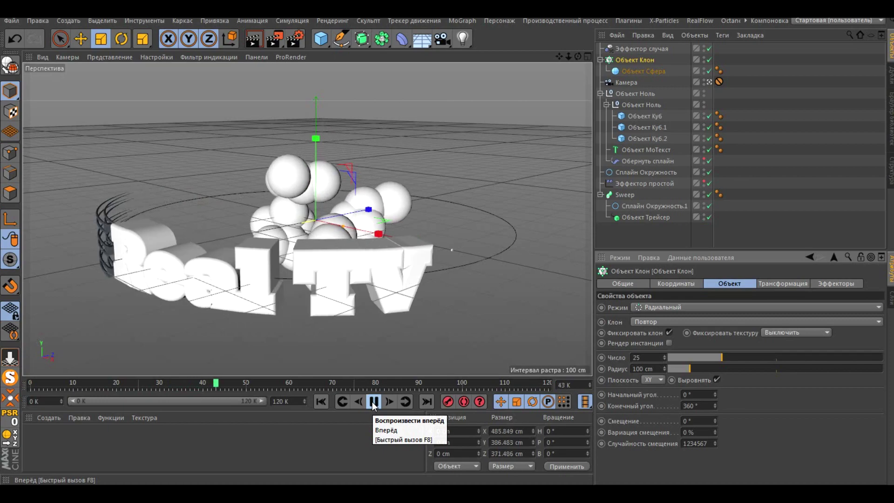
pyautogui.click(374, 401)
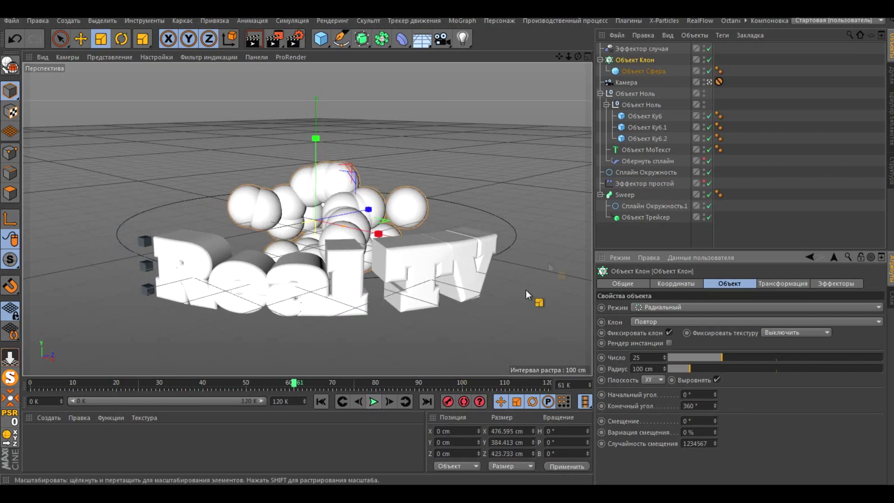
pyautogui.click(636, 75)
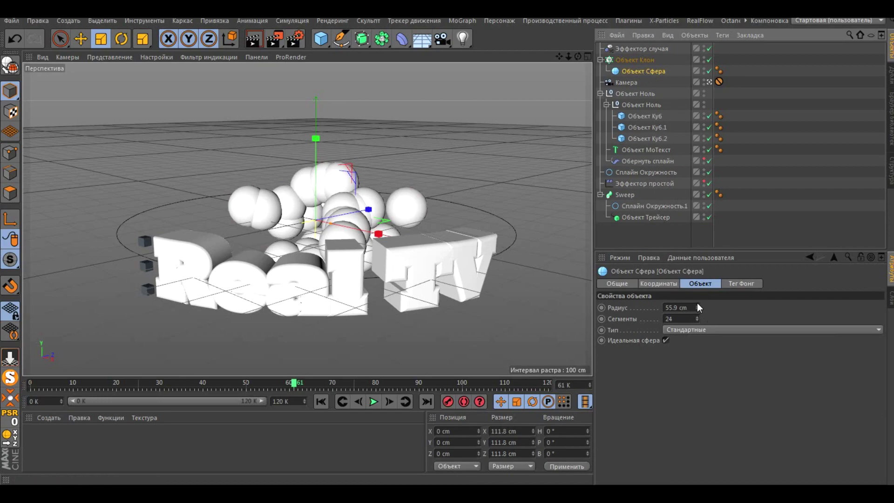
# - Give the cloned Sphere a 53.9 cm radius
pyautogui.moveTo(696, 306)
pyautogui.mouseDown()
pyautogui.moveTo(696, 279)
pyautogui.moveTo(696, 344)
pyautogui.mouseUp()
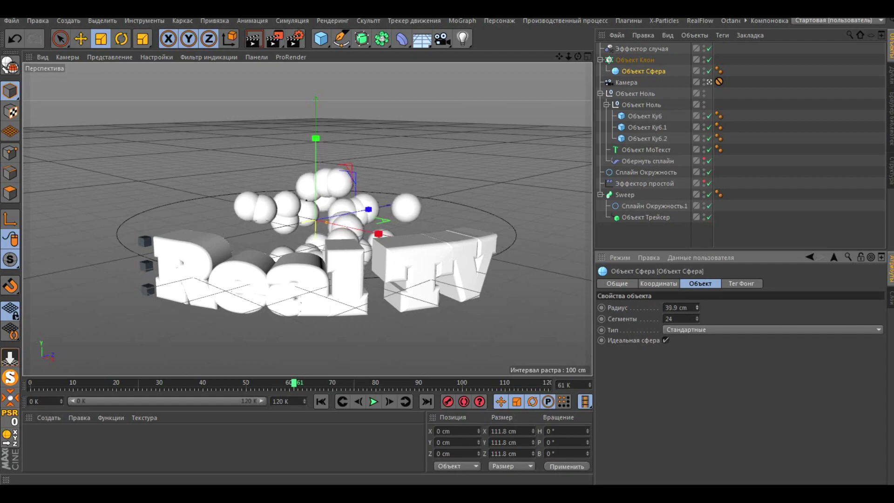
pyautogui.moveTo(697, 307); pyautogui.dragTo(697, 289)
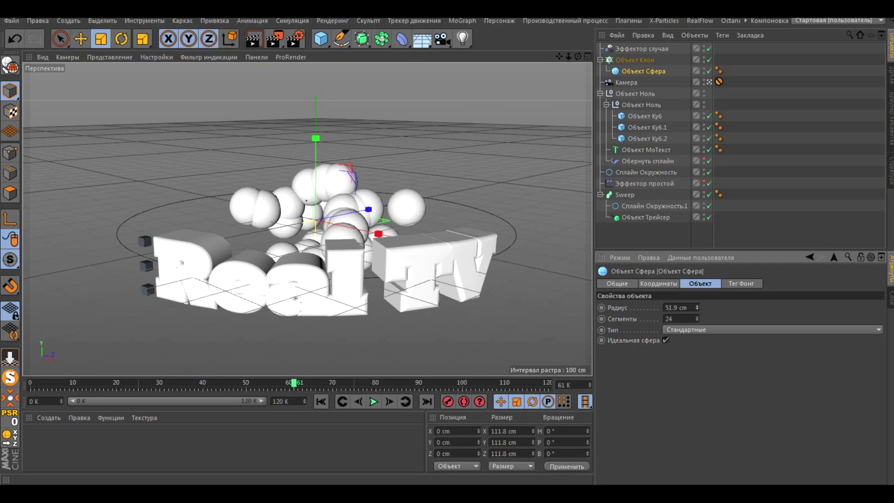
pyautogui.moveTo(696, 307); pyautogui.dragTo(696, 305)
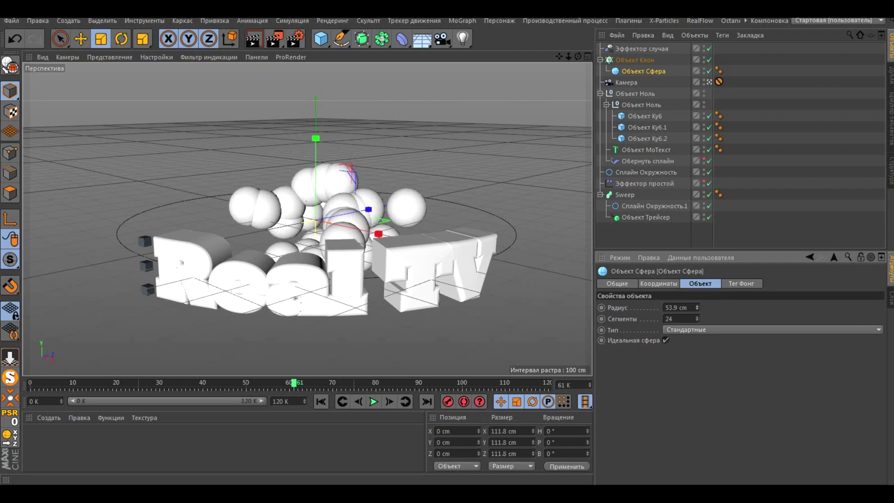
# - Lower the Random effector's scale to 32% and preview the animation
pyautogui.click(635, 49)
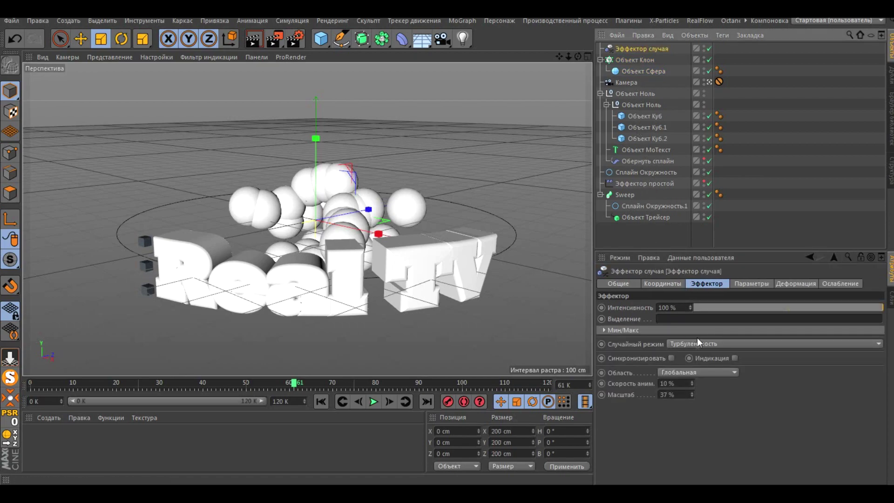
pyautogui.moveTo(691, 395); pyautogui.dragTo(692, 396)
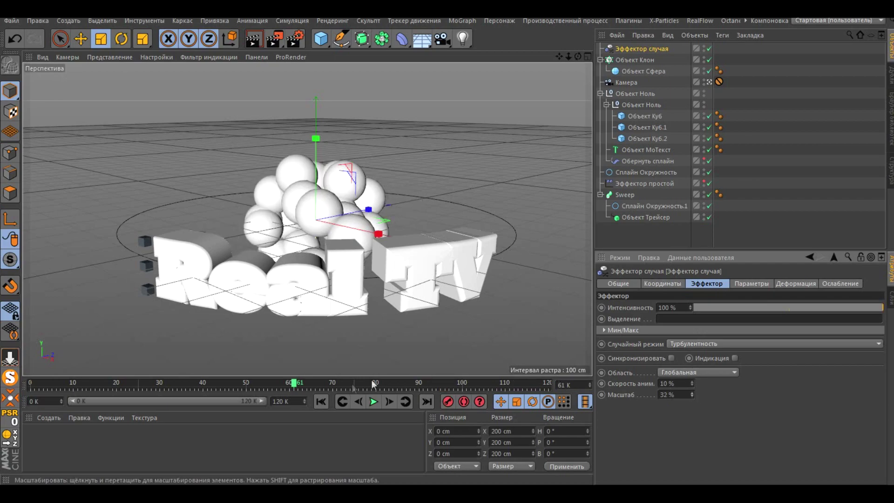
pyautogui.click(373, 402)
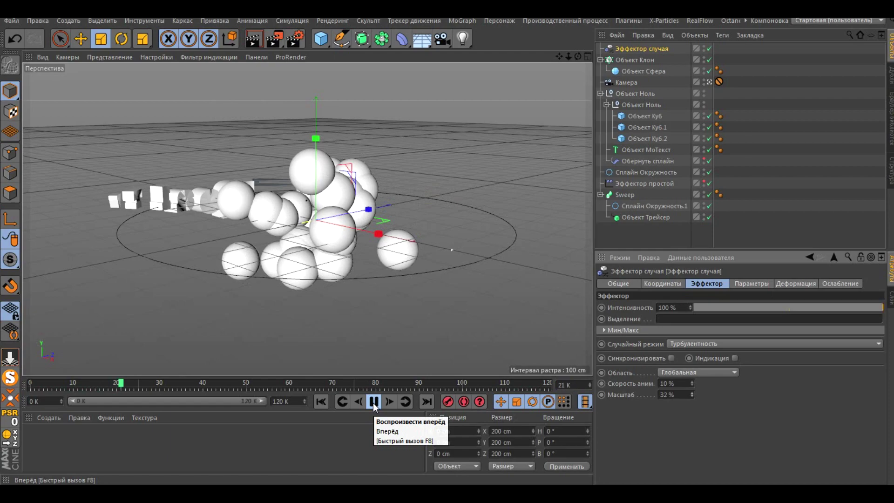
pyautogui.click(372, 403)
pyautogui.click(744, 284)
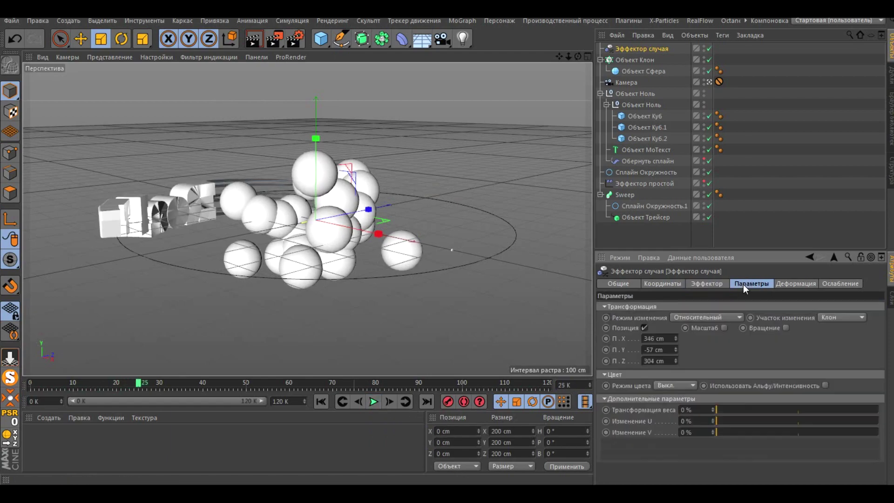
# - Offset the Random effector's positions to Y 244 cm and X 409 cm, then create a new material
pyautogui.moveTo(675, 349)
pyautogui.mouseDown()
pyautogui.moveTo(675, 321)
pyautogui.moveTo(675, 344)
pyautogui.mouseUp()
pyautogui.click(374, 402)
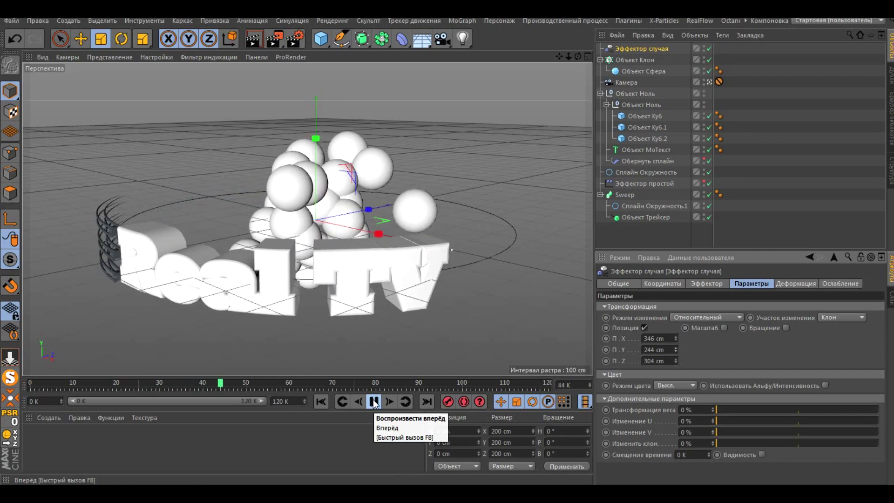
pyautogui.click(374, 401)
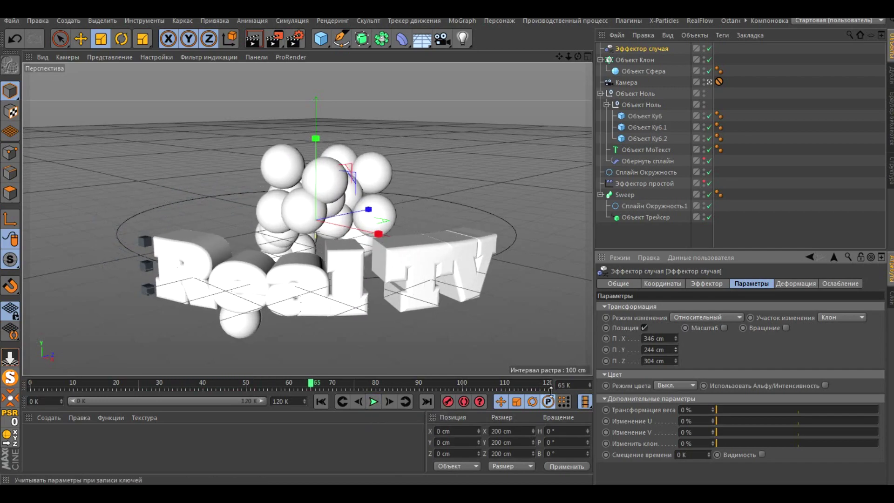
pyautogui.moveTo(675, 338); pyautogui.dragTo(705, 338)
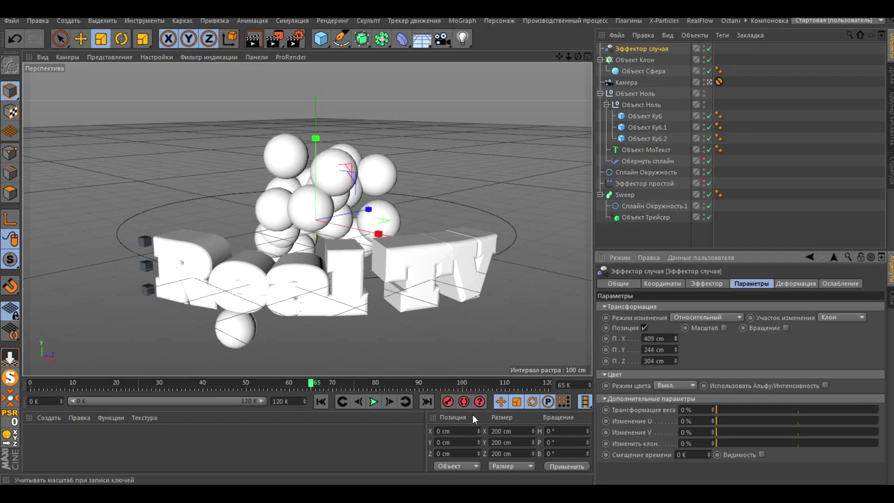
pyautogui.doubleClick(44, 449)
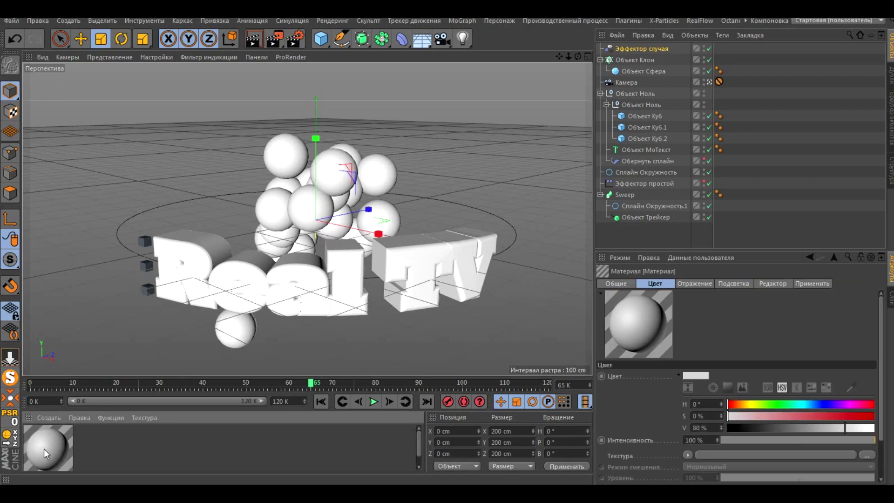
# - Load a MoGraph Multi Shader as the new material's Color texture
pyautogui.doubleClick(44, 448)
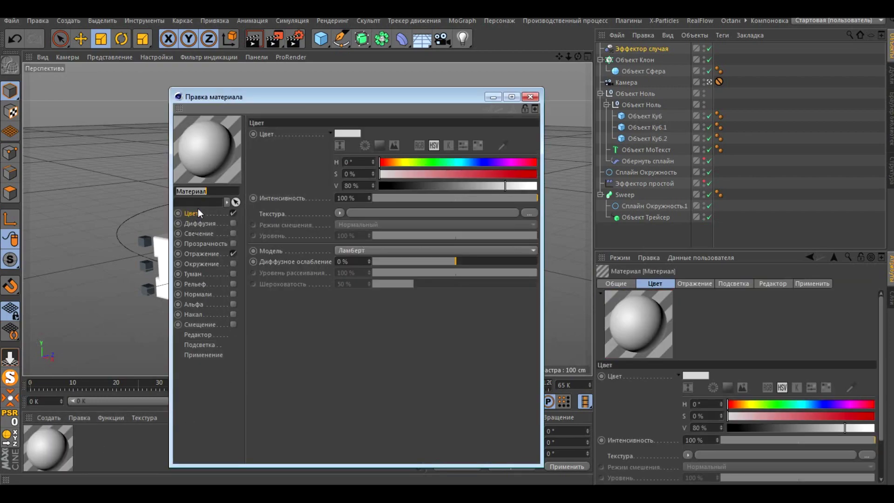
pyautogui.click(338, 214)
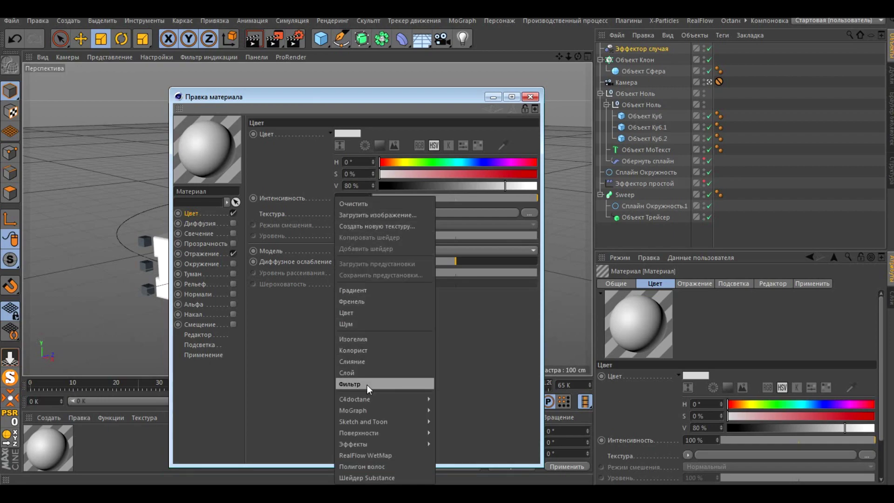
pyautogui.moveTo(354, 410)
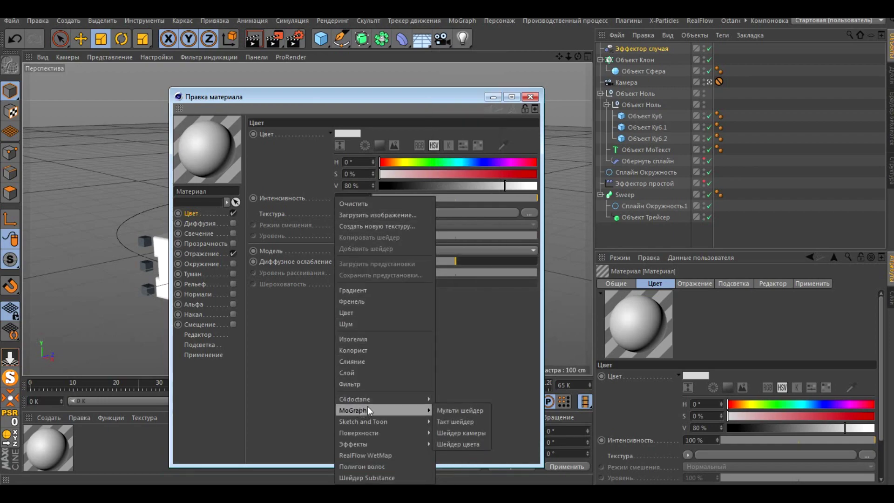
pyautogui.click(459, 411)
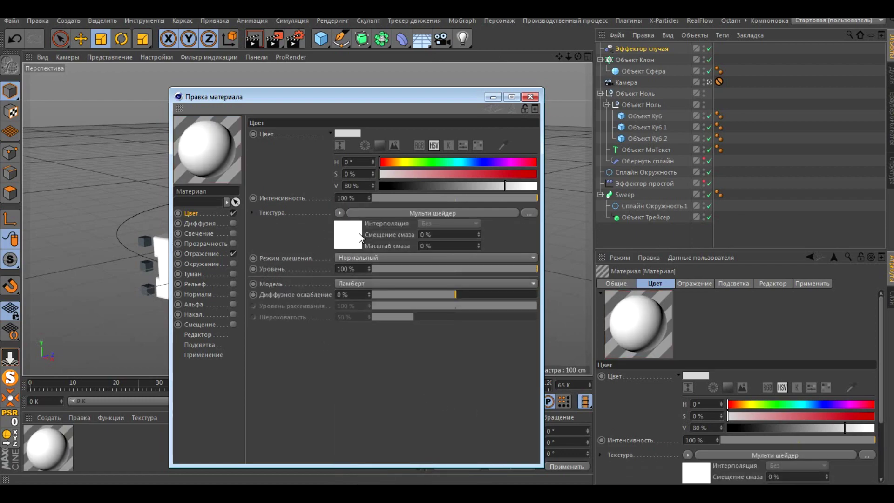
pyautogui.click(356, 235)
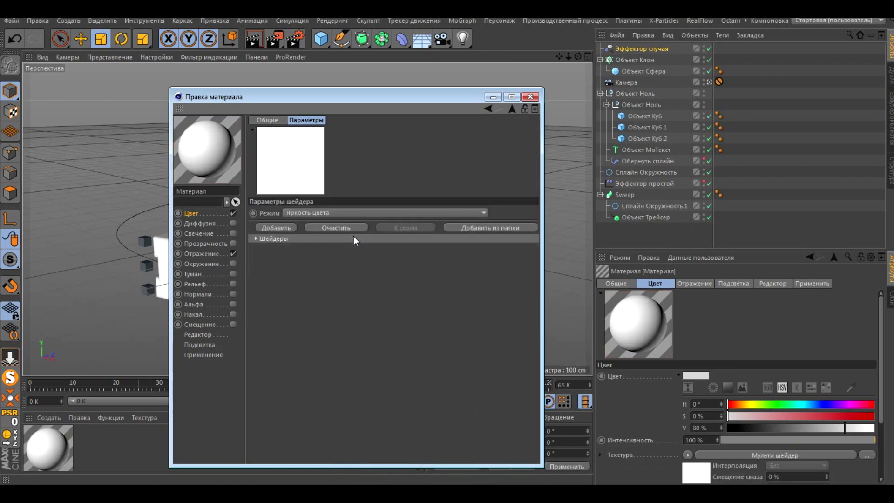
# - Give the Multi Shader three texture layers, each holding a Color shader
pyautogui.click(256, 239)
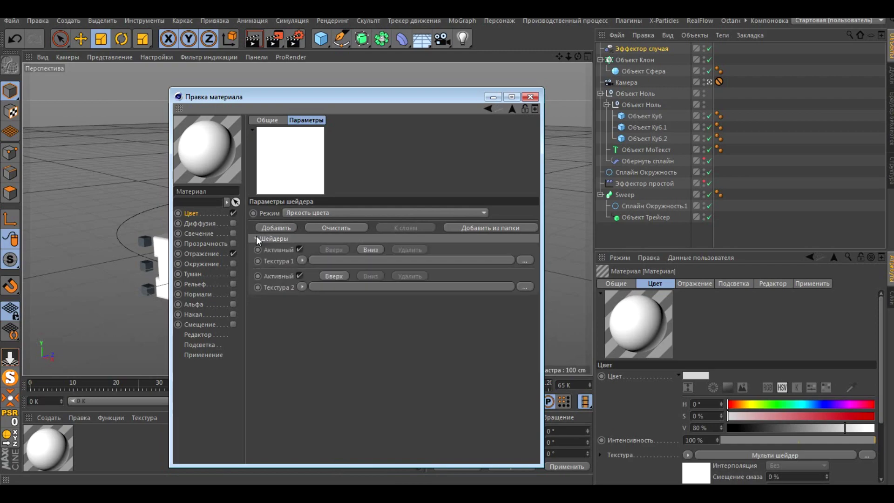
pyautogui.click(302, 259)
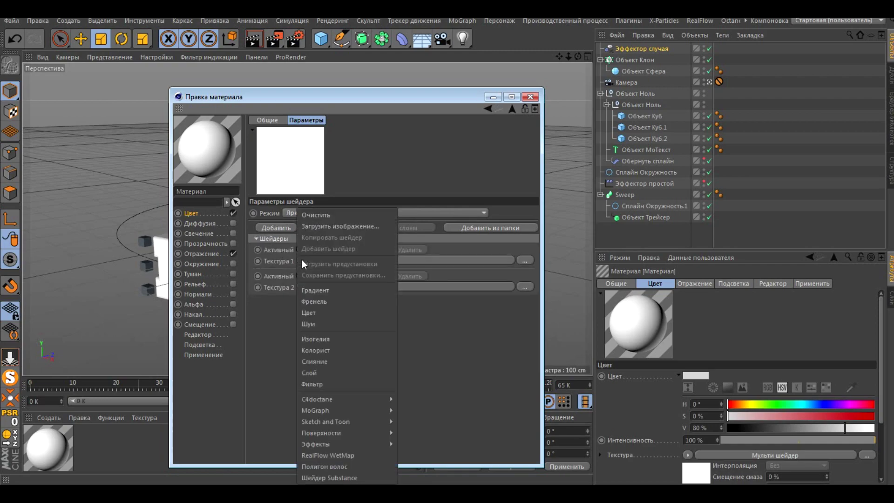
pyautogui.click(317, 312)
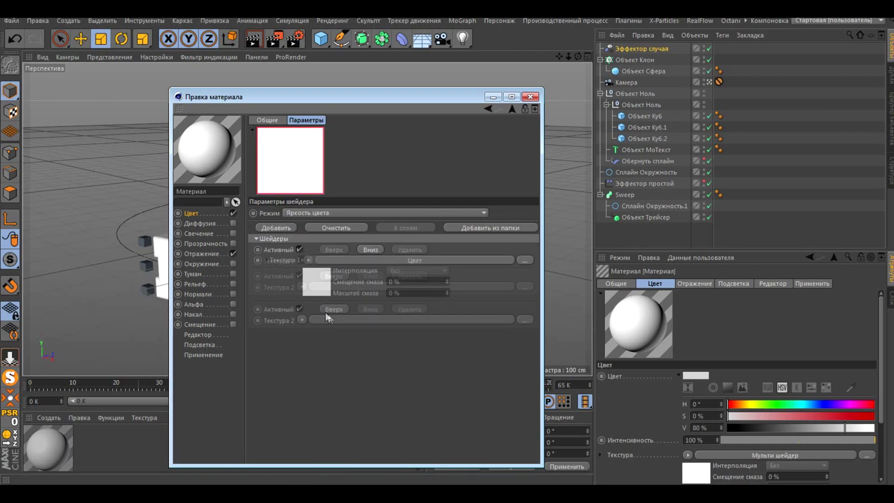
pyautogui.click(302, 319)
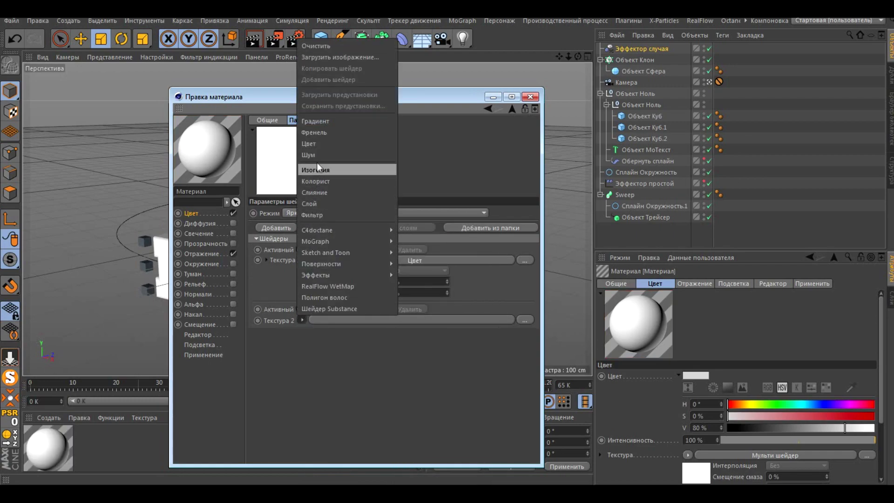
pyautogui.click(321, 145)
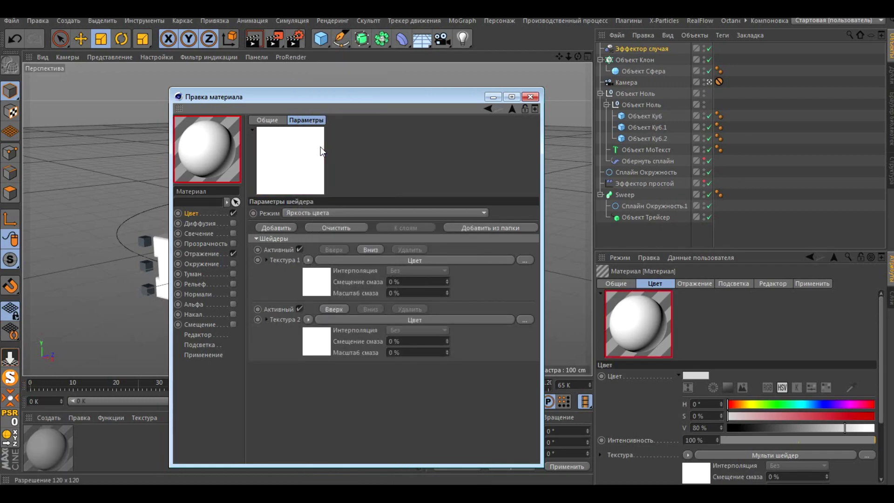
pyautogui.click(272, 227)
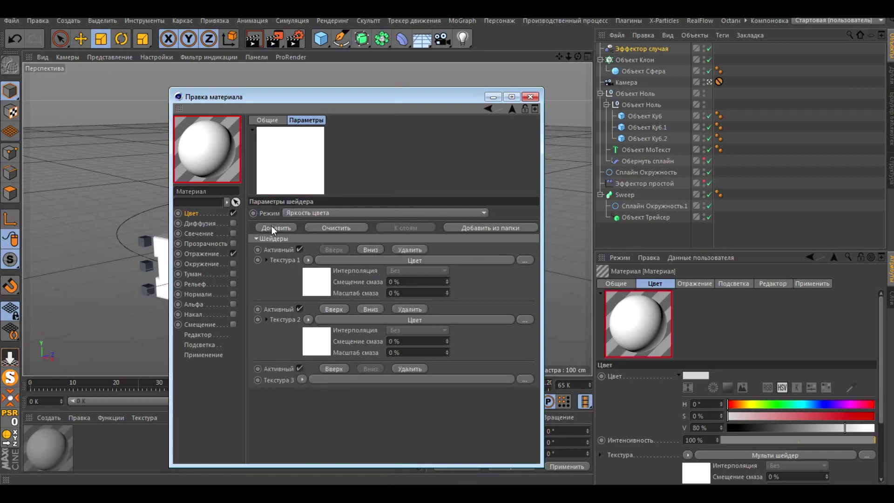
pyautogui.click(302, 379)
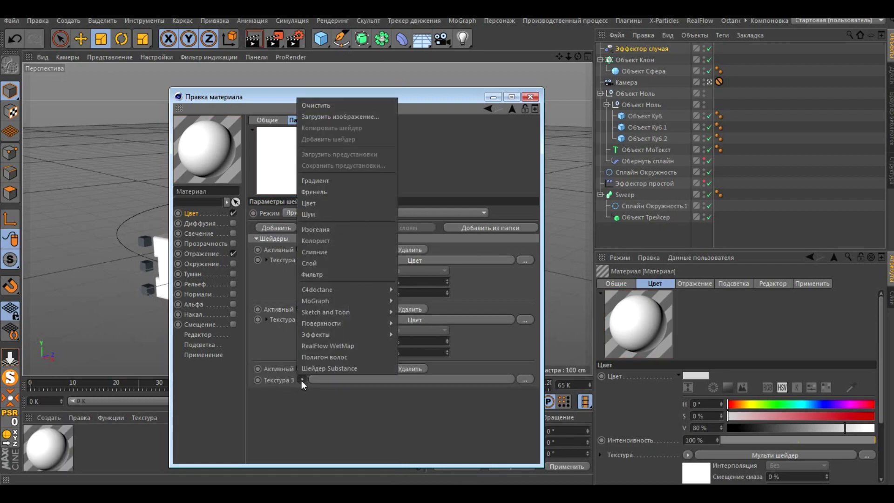
pyautogui.click(336, 204)
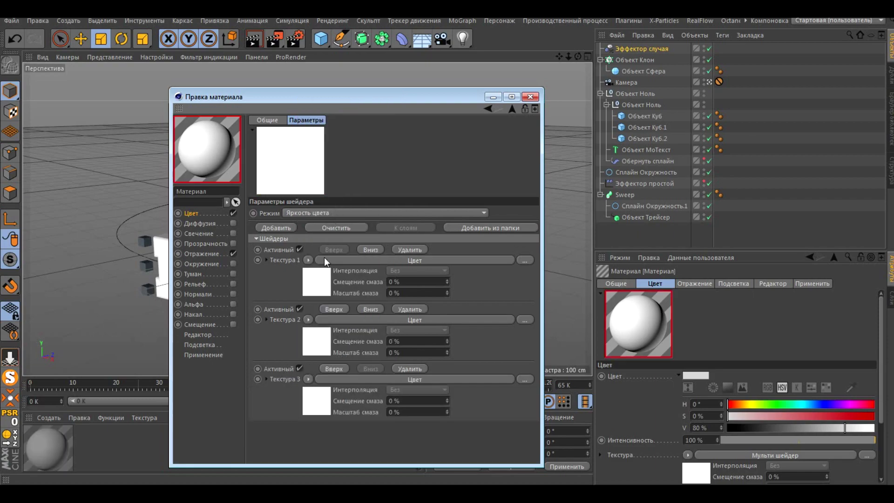
pyautogui.click(318, 284)
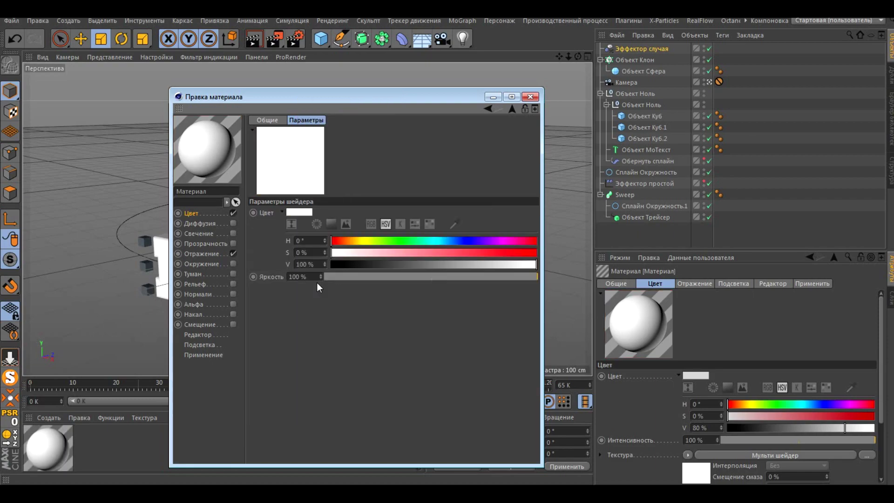
# - Colour the first layer orange: hue 34°, saturation 99%
pyautogui.click(354, 241)
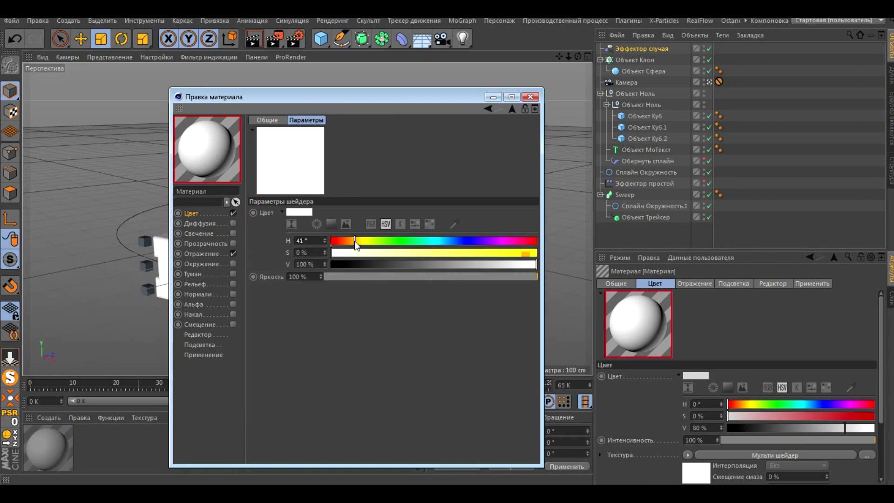
pyautogui.click(535, 254)
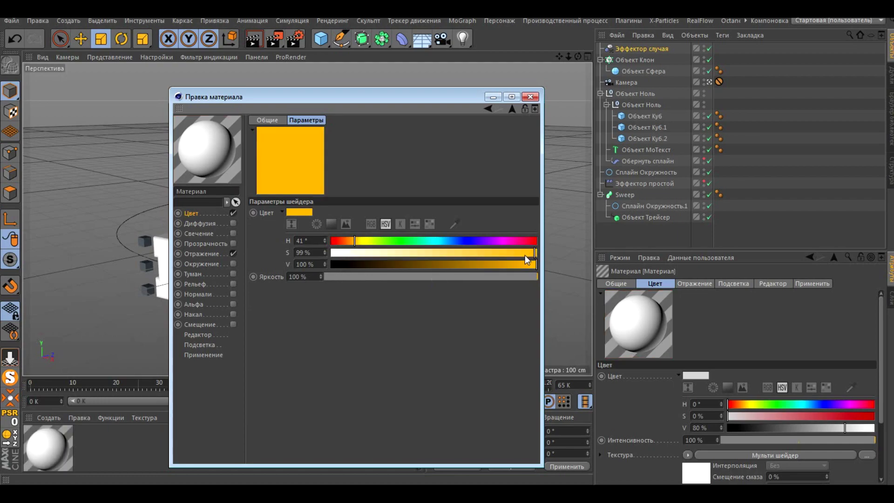
pyautogui.moveTo(353, 242); pyautogui.dragTo(351, 242)
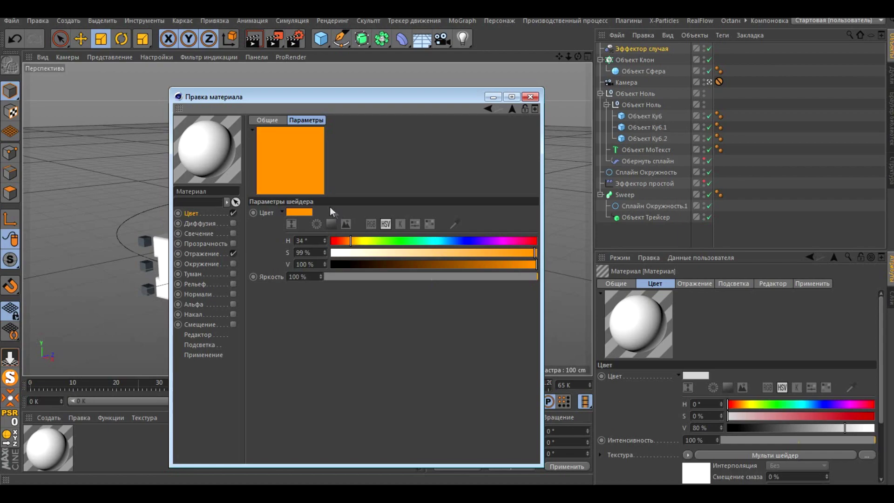
pyautogui.click(511, 110)
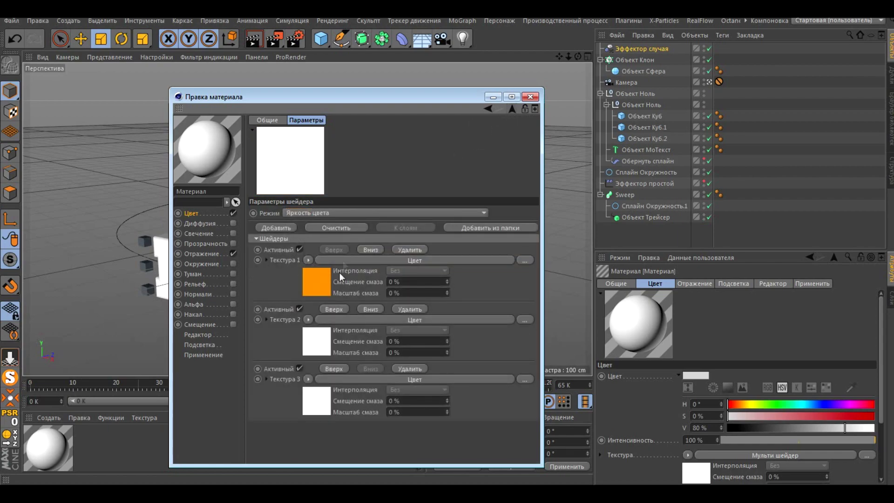
# - Colour the second layer magenta: hue 298°, saturation 100%
pyautogui.click(318, 333)
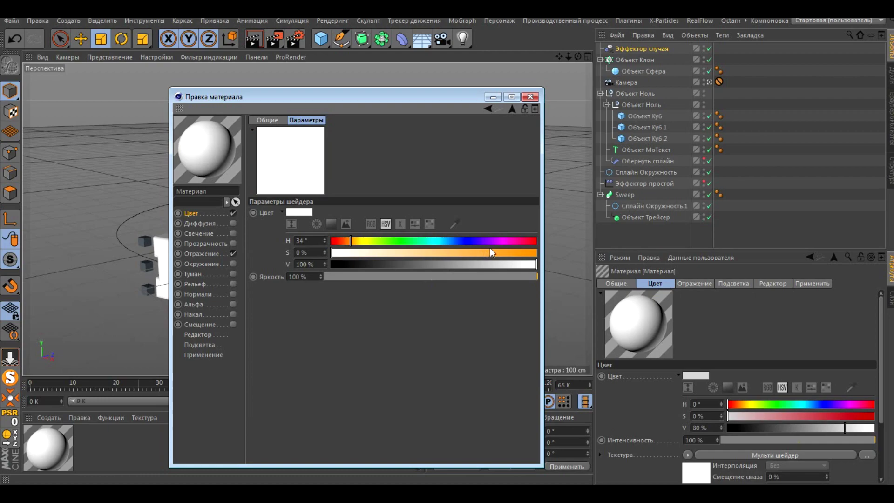
pyautogui.click(501, 240)
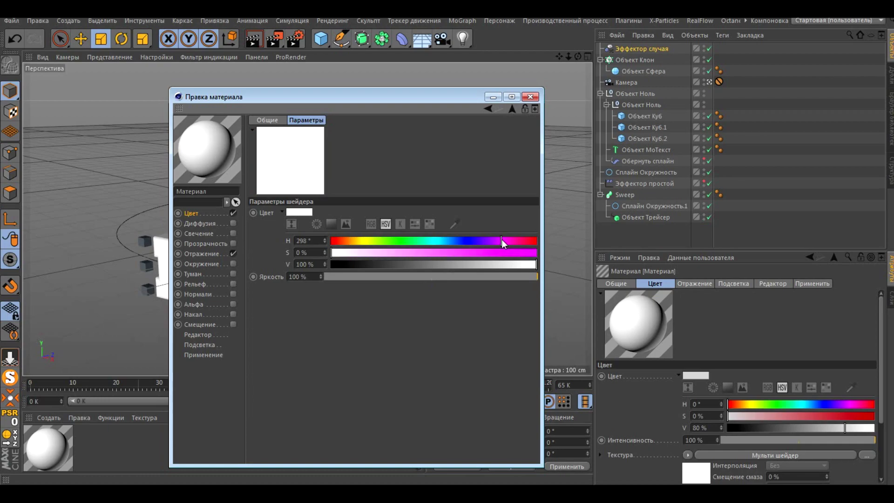
pyautogui.click(533, 253)
pyautogui.click(536, 252)
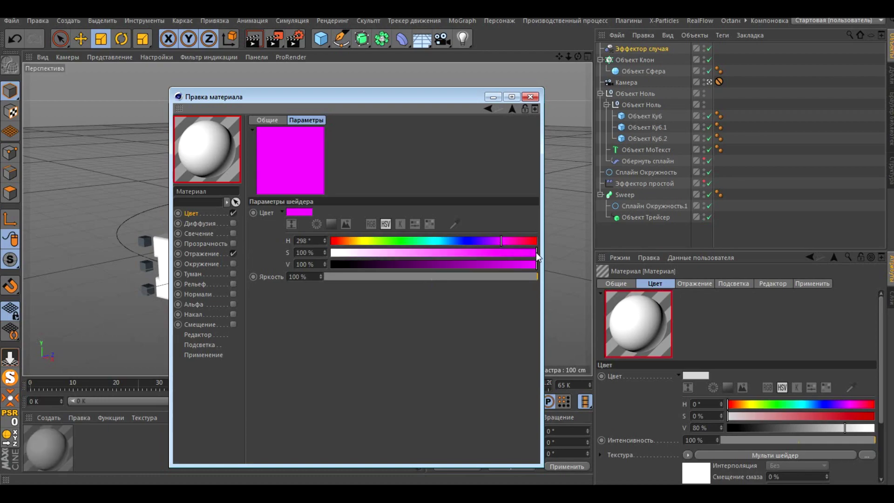
pyautogui.click(512, 110)
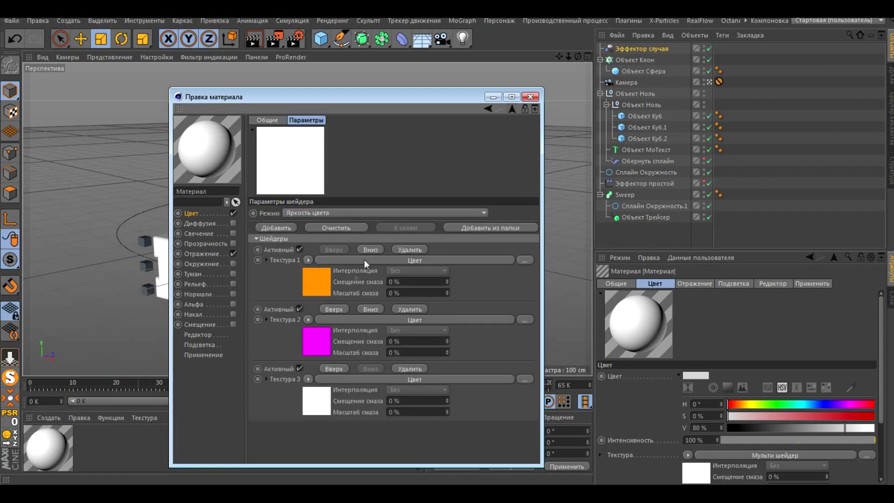
# - Colour the third layer cyan: hue 176°, saturation 100%
pyautogui.click(319, 401)
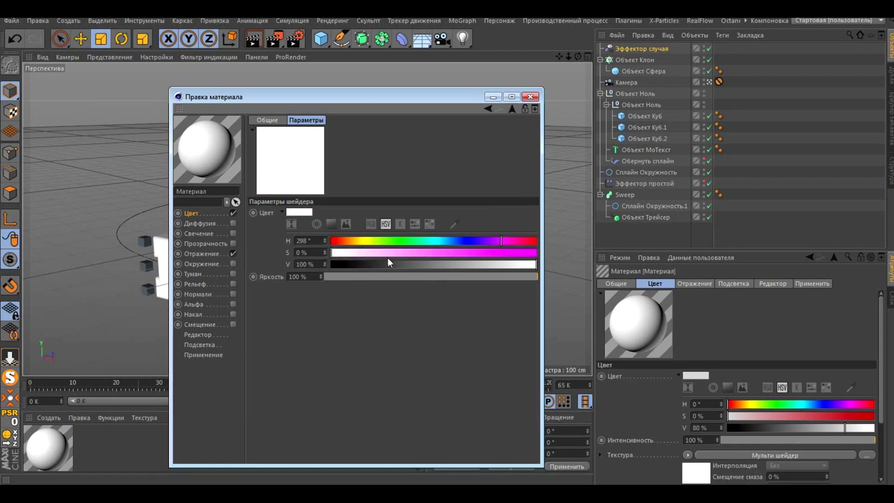
pyautogui.click(432, 241)
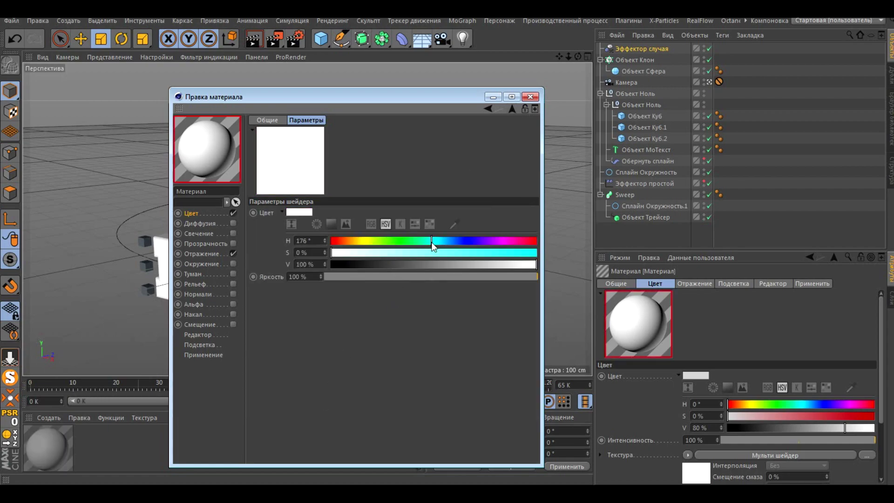
pyautogui.click(537, 253)
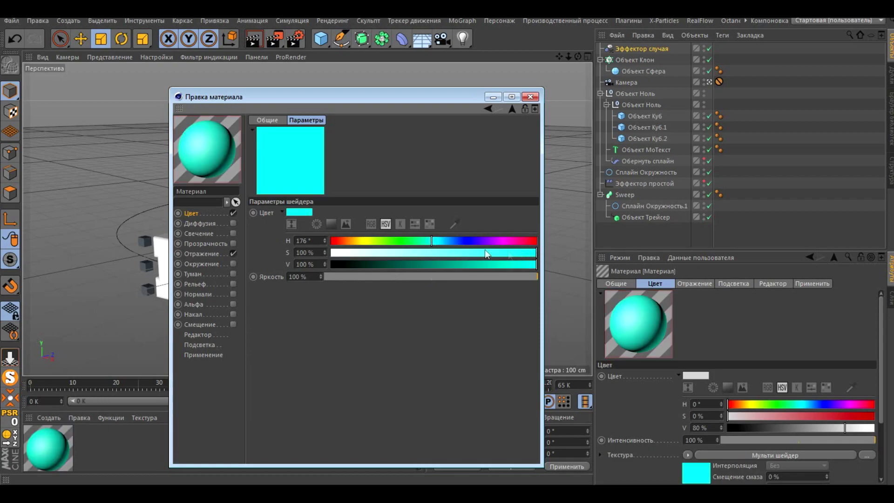
# - Finish the cyan layer, then set GGX reflection with 18% roughness and 10% specular
pyautogui.click(428, 242)
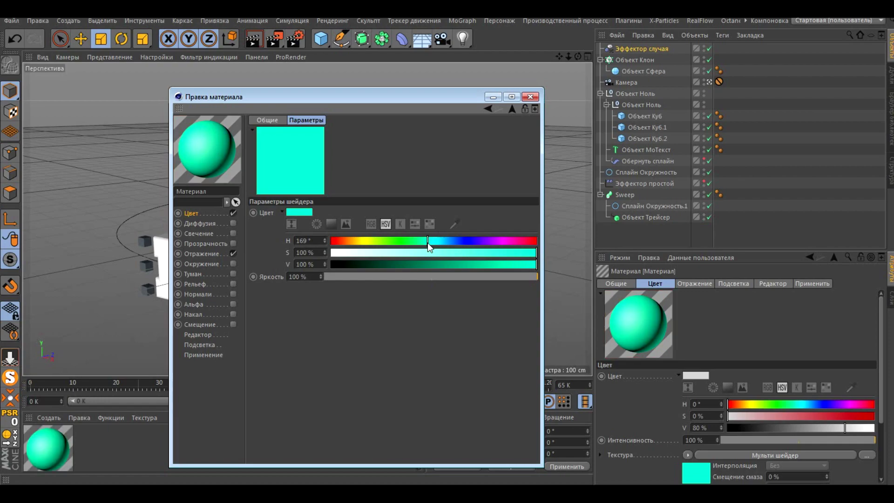
pyautogui.click(511, 108)
pyautogui.click(211, 253)
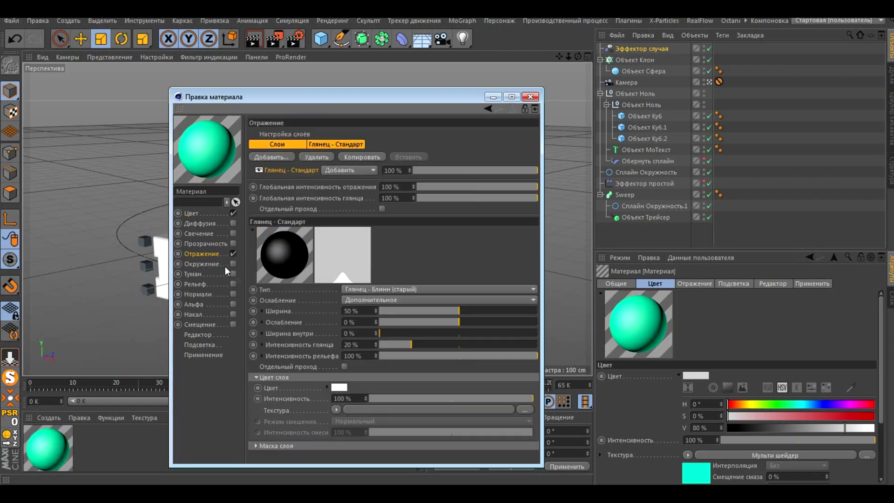
pyautogui.click(400, 289)
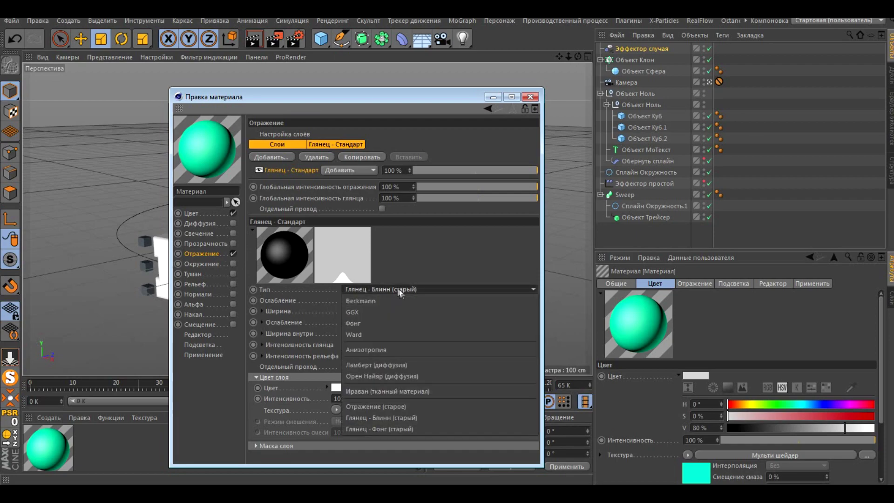
pyautogui.click(376, 308)
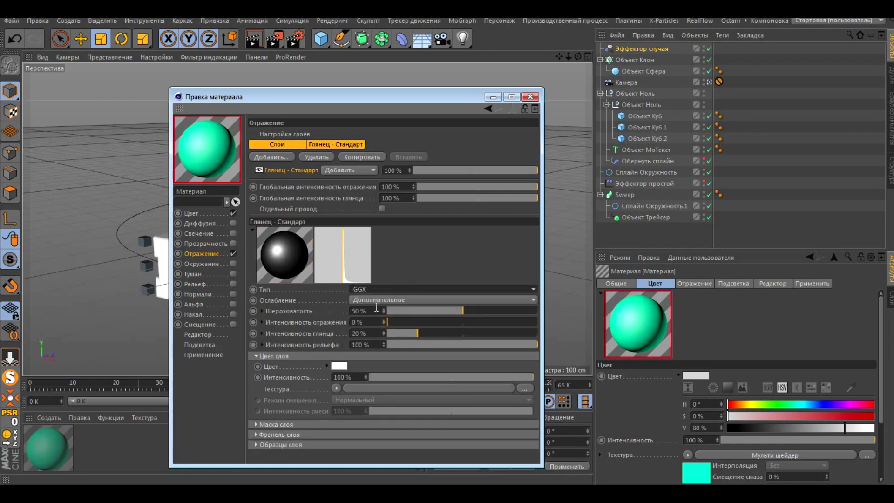
pyautogui.click(415, 311)
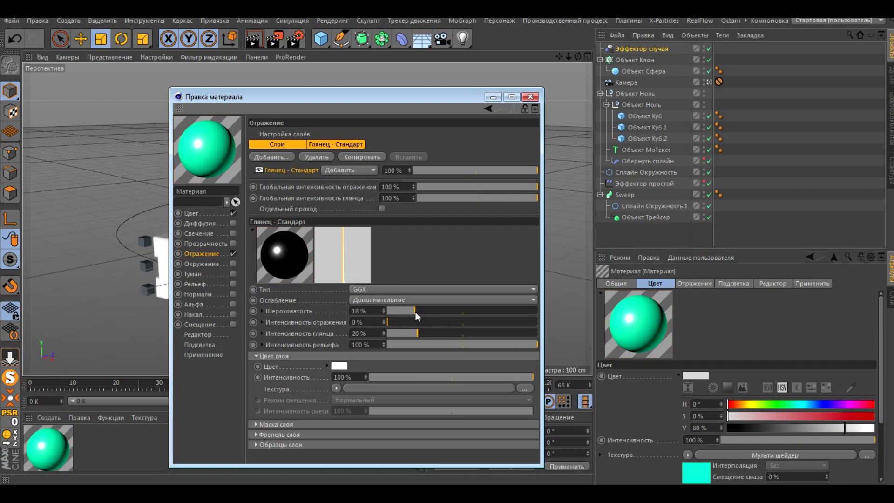
pyautogui.moveTo(406, 334); pyautogui.dragTo(403, 333)
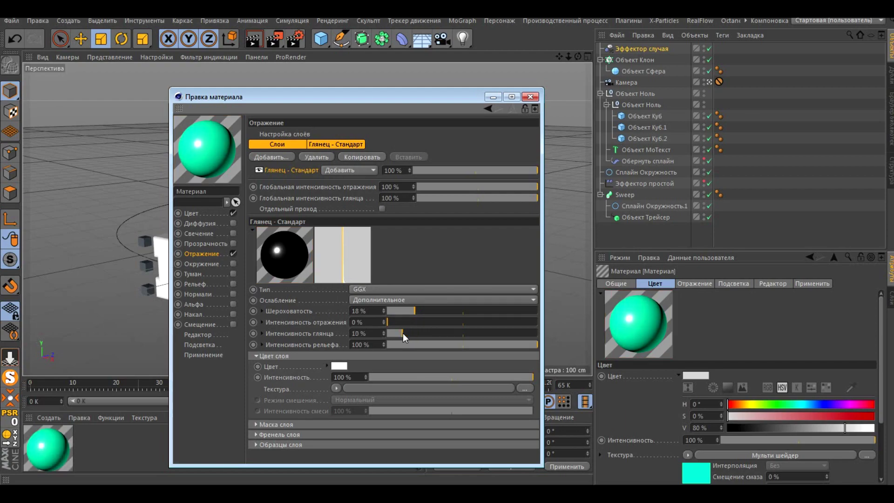
pyautogui.click(532, 100)
pyautogui.click(532, 99)
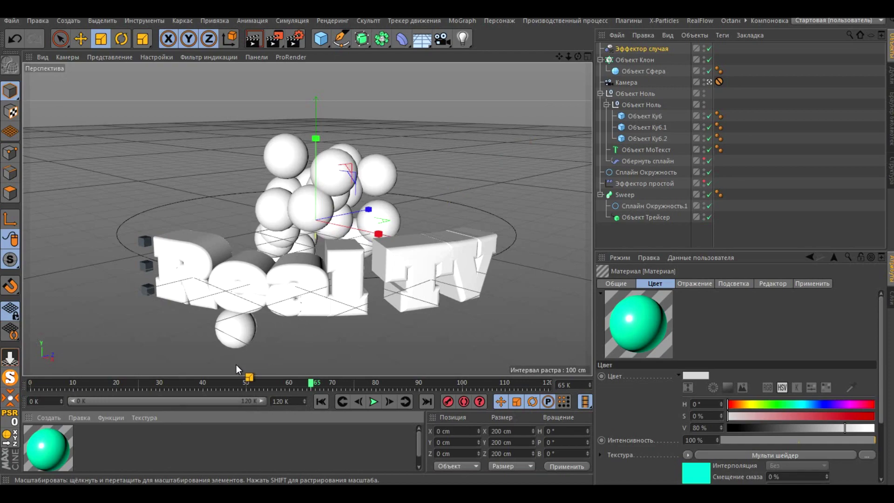
# - Switch the Multi Shader to Index Ratio mode and apply the material to the Cloner
pyautogui.doubleClick(43, 450)
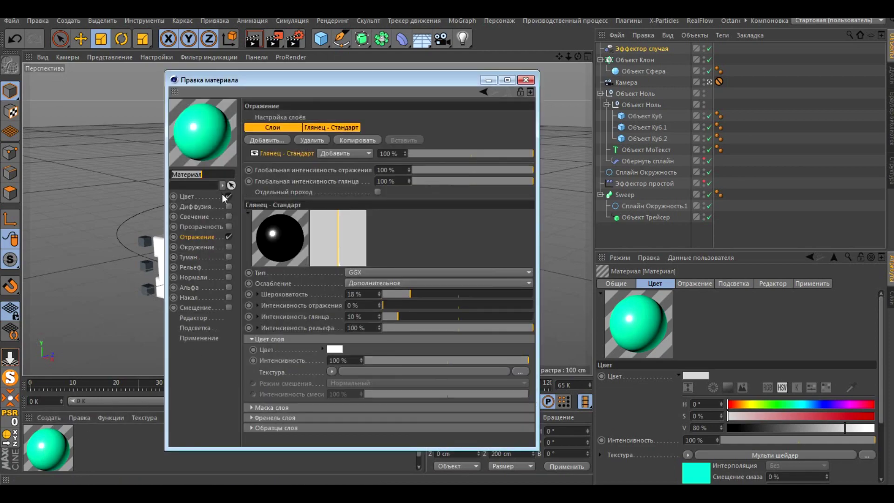
pyautogui.click(190, 197)
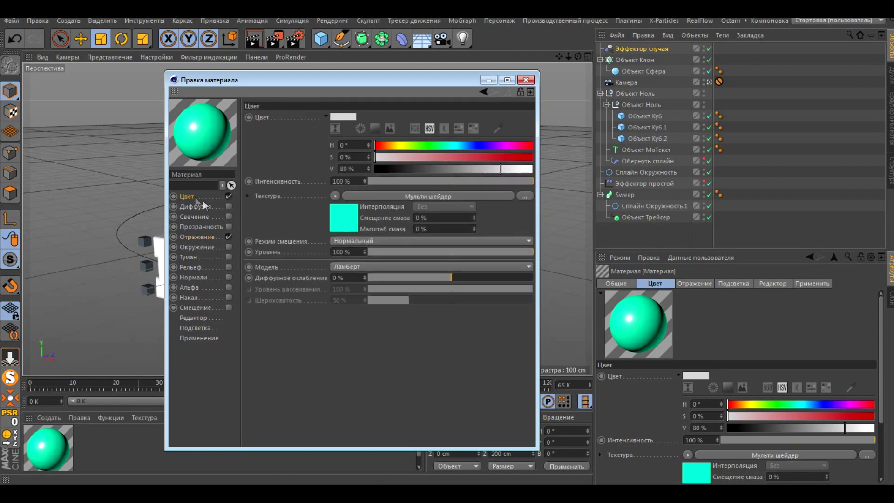
pyautogui.click(340, 216)
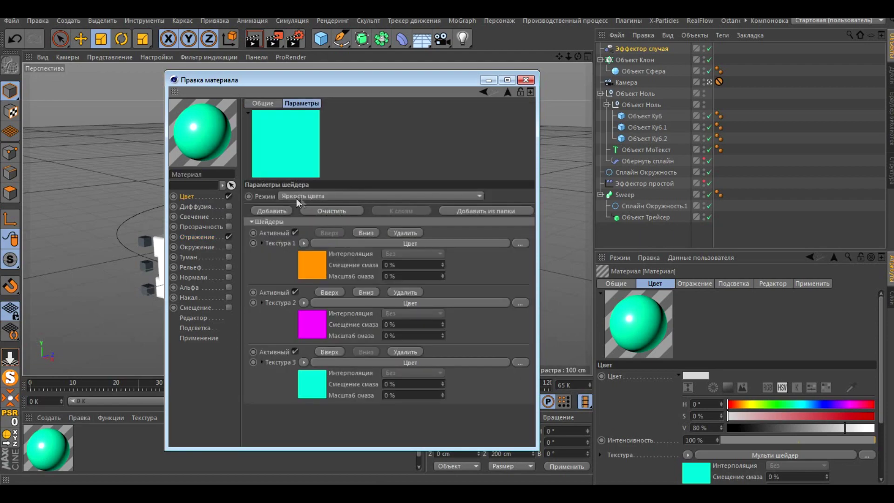
pyautogui.click(301, 197)
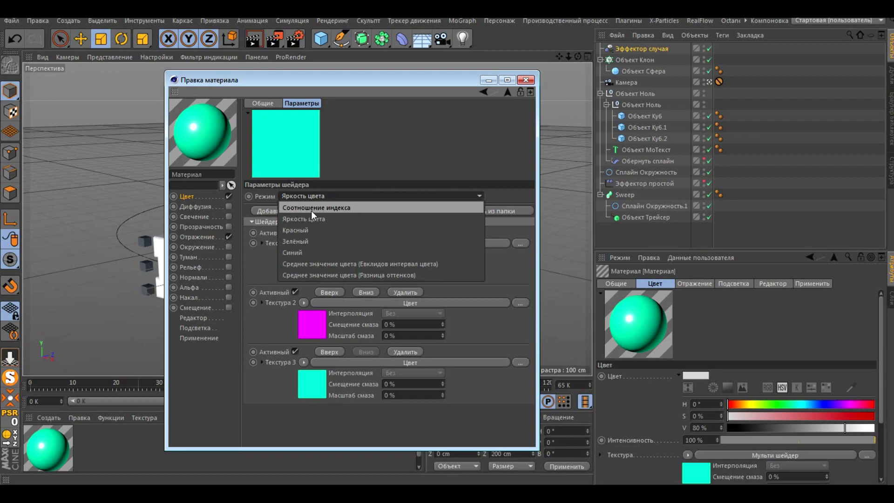
pyautogui.click(311, 211)
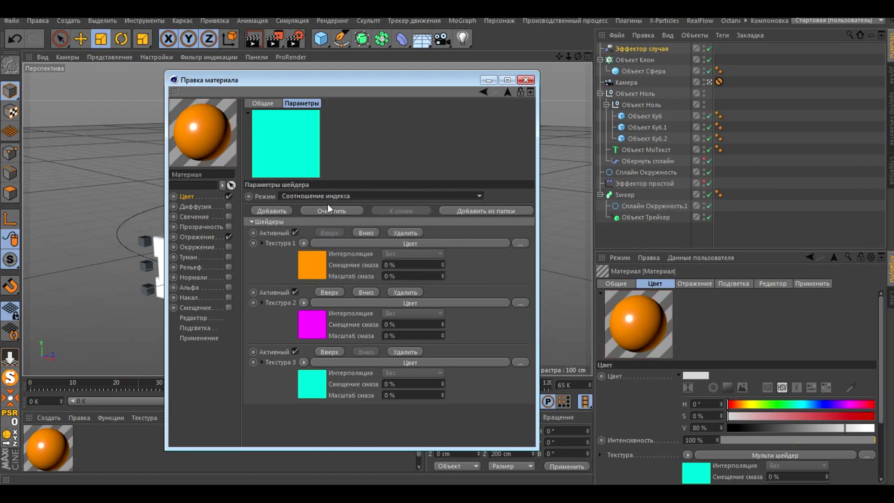
pyautogui.click(523, 81)
pyautogui.moveTo(42, 439)
pyautogui.mouseDown()
pyautogui.moveTo(633, 72)
pyautogui.moveTo(637, 61)
pyautogui.mouseUp()
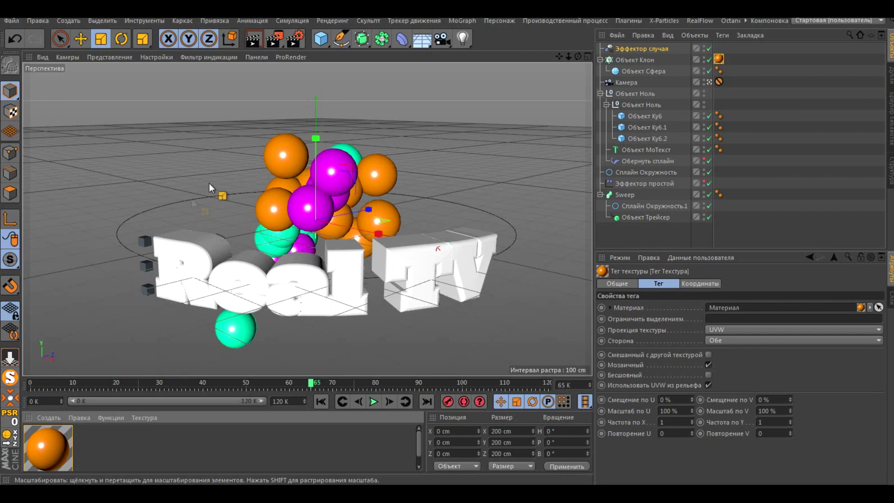
# - Create a new deep-blue material with hue 233° and saturation 98%
pyautogui.doubleClick(102, 449)
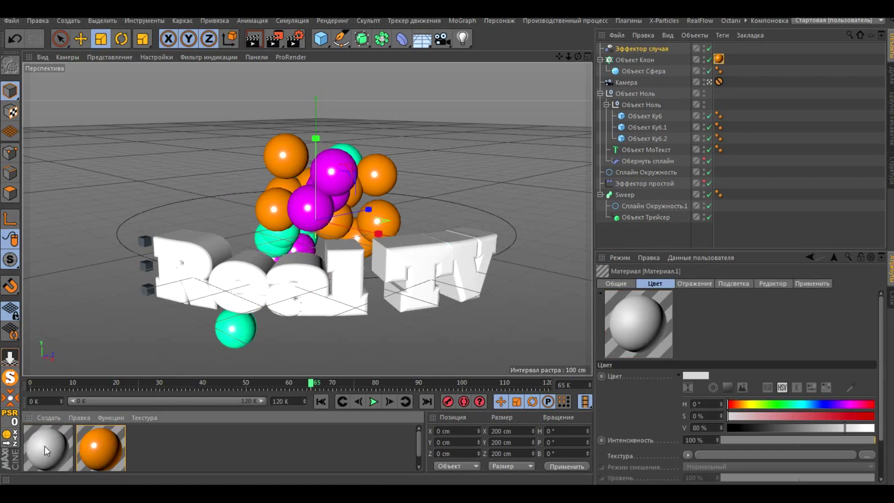
pyautogui.doubleClick(45, 446)
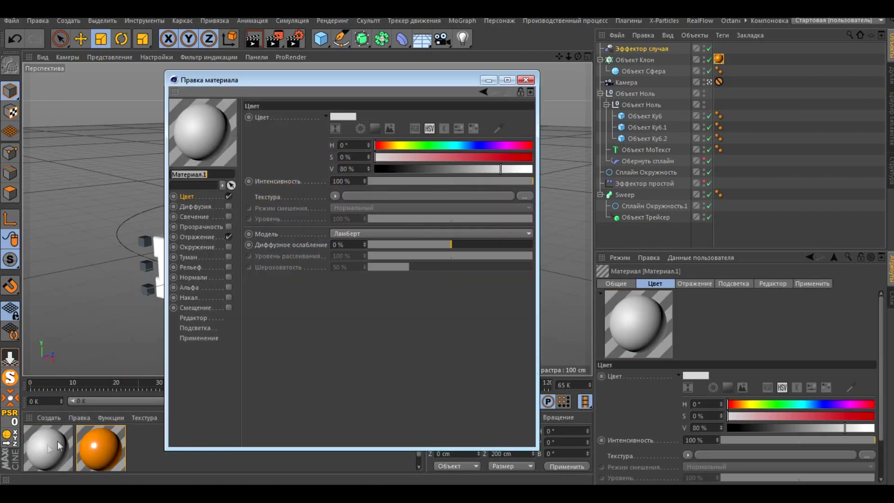
pyautogui.click(476, 144)
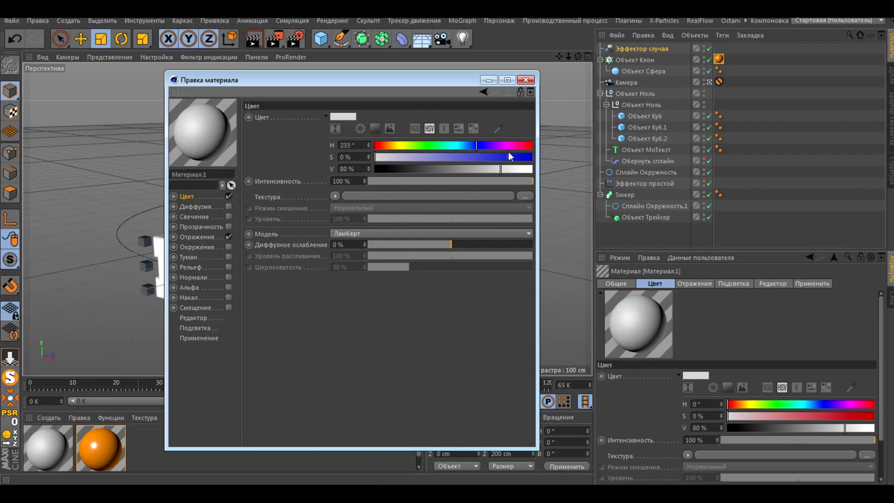
pyautogui.click(528, 154)
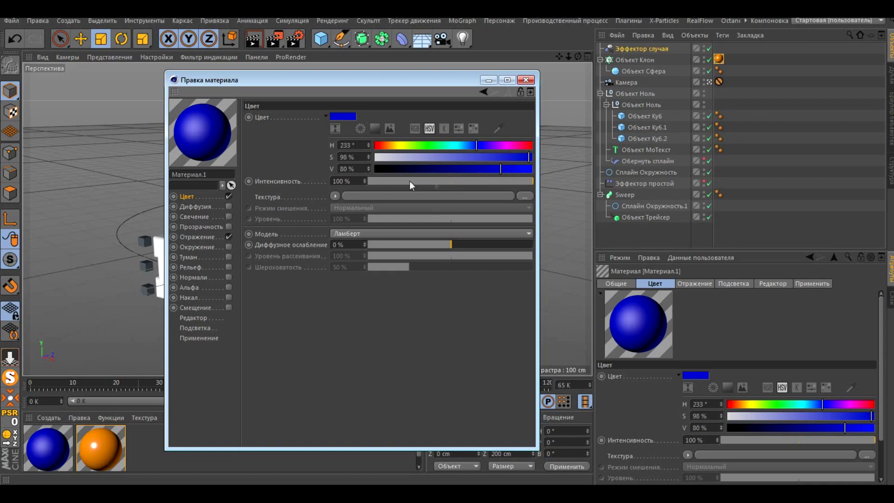
# - Give the blue material GGX reflection with 11% roughness and 7% specular
pyautogui.click(196, 239)
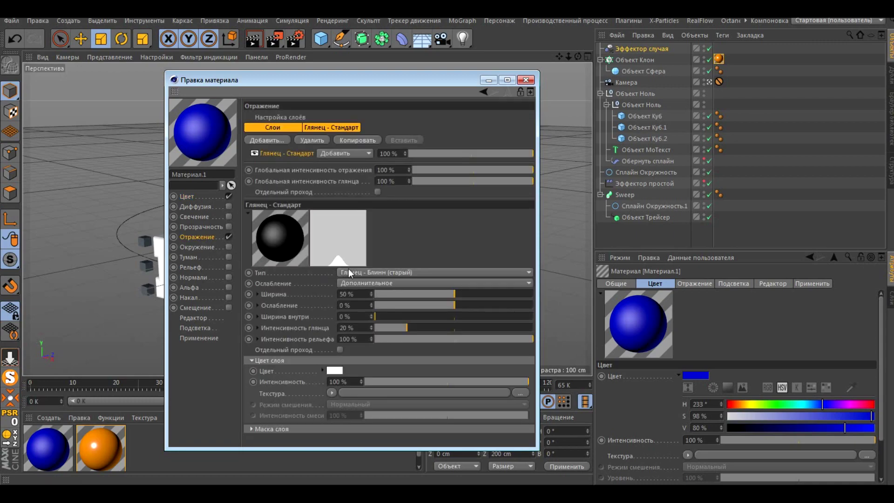
pyautogui.click(372, 270)
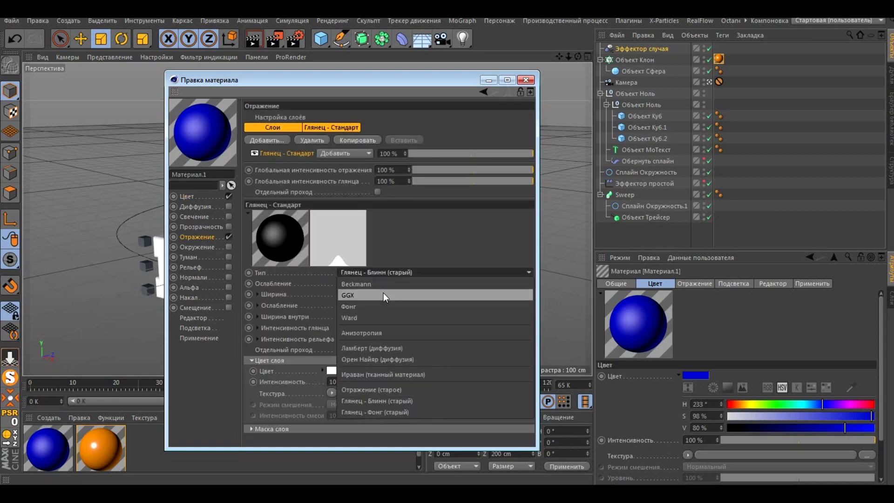
pyautogui.click(383, 292)
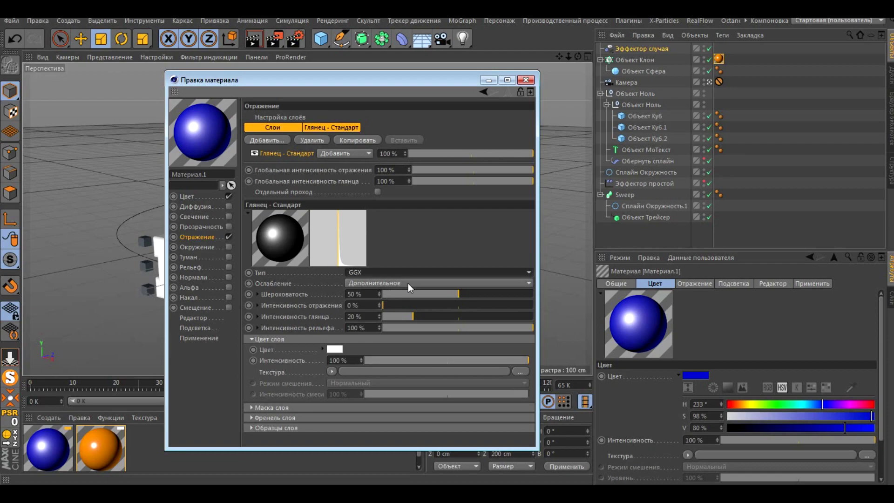
pyautogui.click(406, 294)
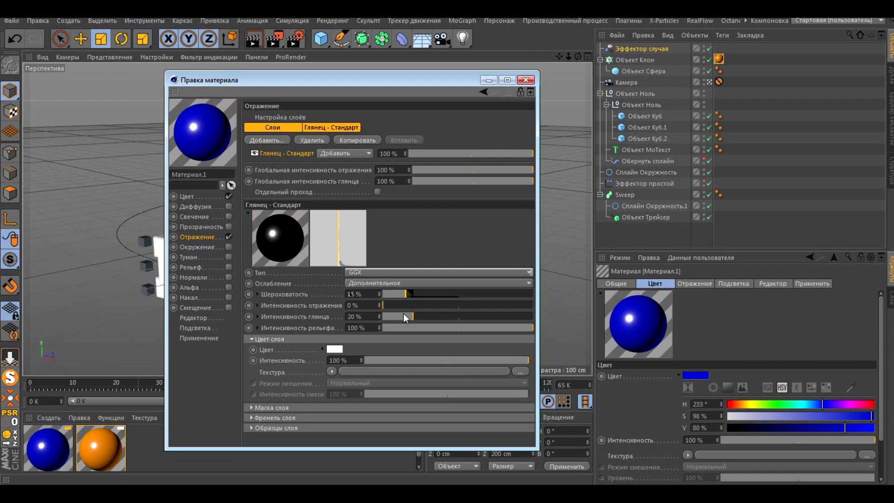
pyautogui.moveTo(400, 317); pyautogui.dragTo(397, 316)
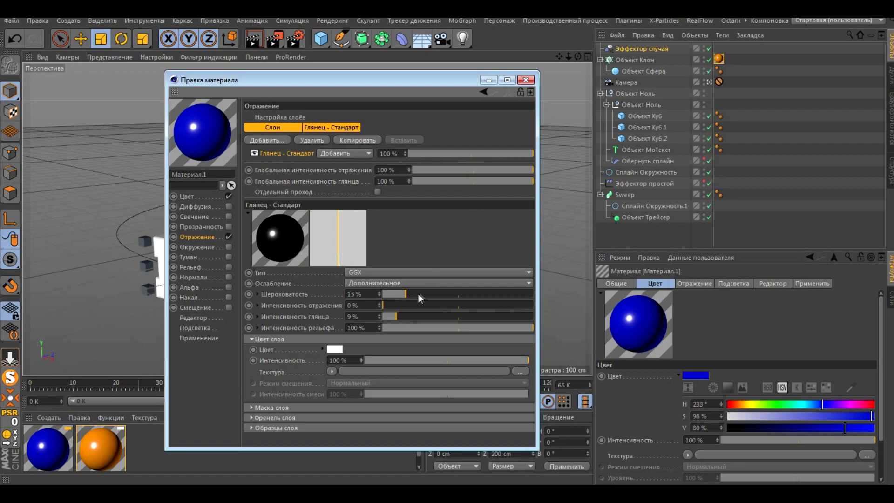
pyautogui.click(393, 317)
pyautogui.click(400, 294)
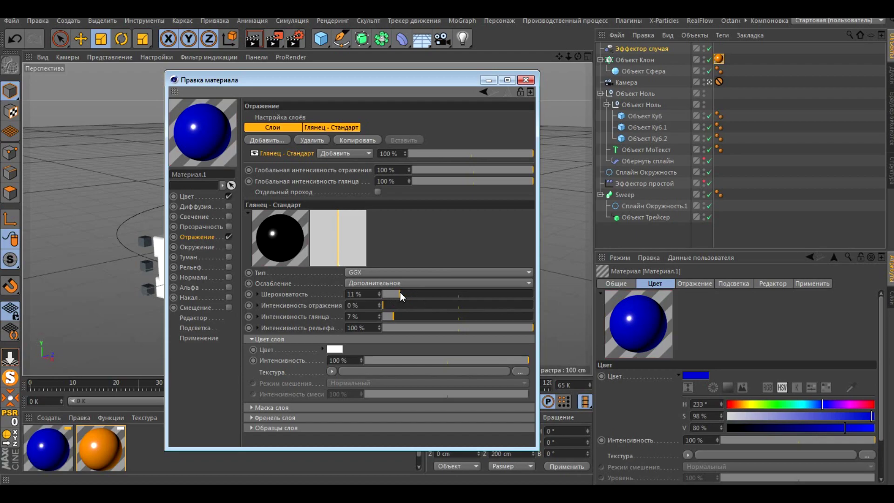
pyautogui.click(530, 82)
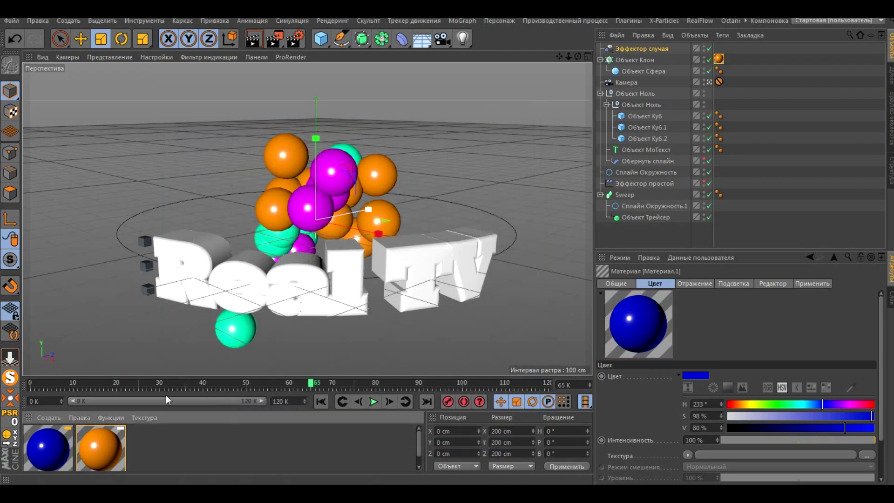
# - Apply the blue material to the Real TV MoText object
pyautogui.moveTo(41, 446); pyautogui.dragTo(633, 113)
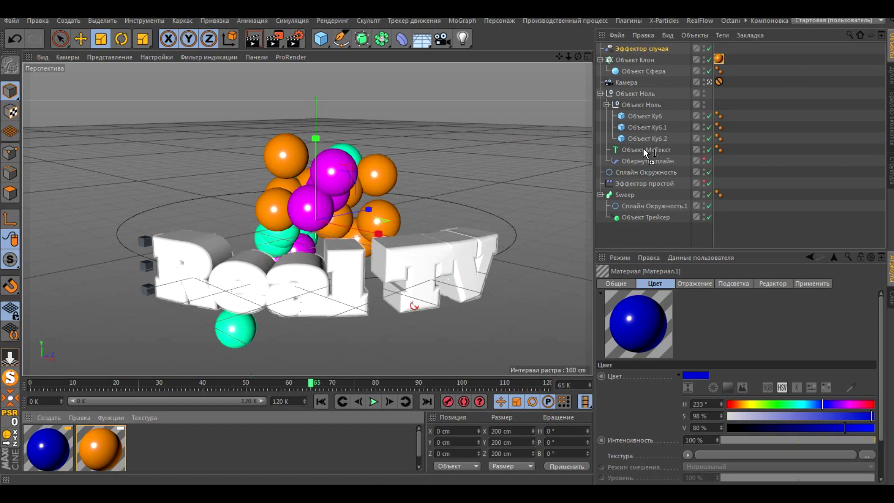
pyautogui.moveTo(635, 108); pyautogui.dragTo(643, 149)
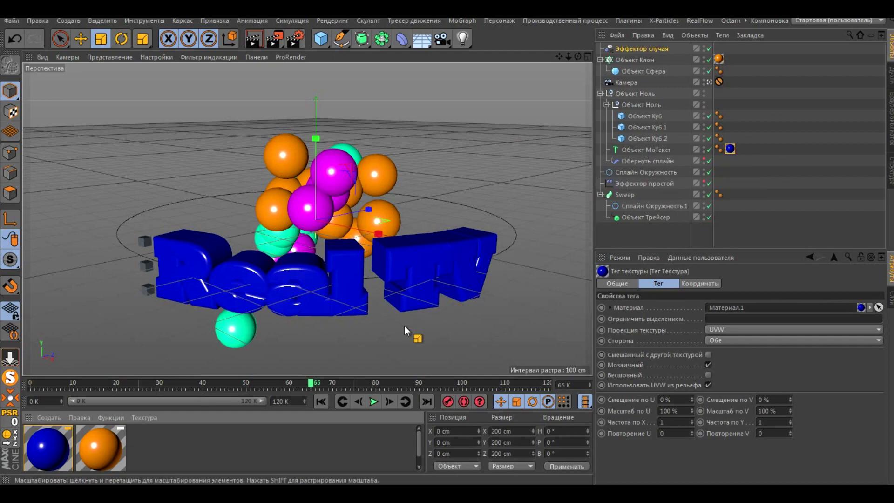
pyautogui.click(183, 445)
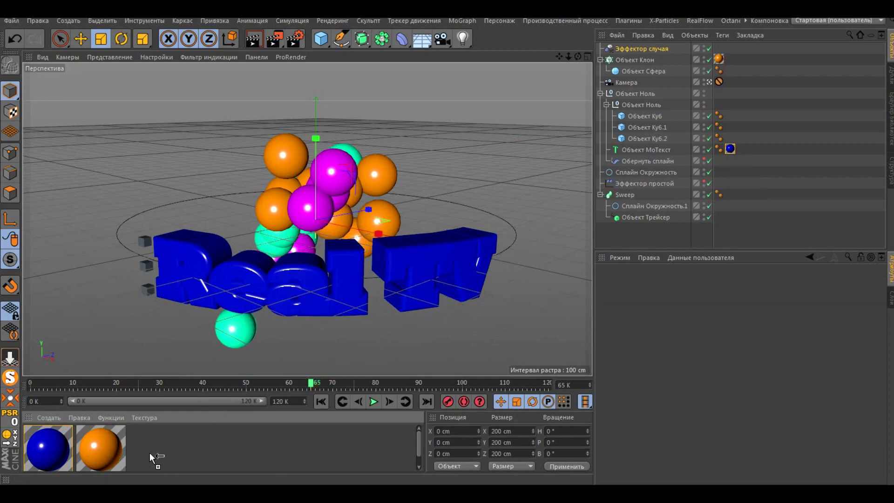
# - Duplicate the blue material and set the original's colour to white (S 0%, V 100%)
pyautogui.keyDown('ctrl'); pyautogui.moveTo(150, 453); pyautogui.dragTo(151, 454); pyautogui.keyUp('ctrl')
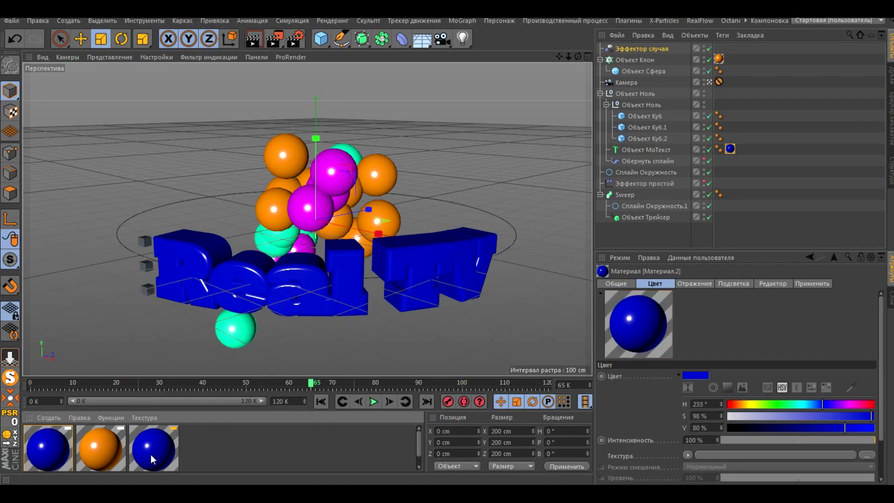
pyautogui.doubleClick(56, 442)
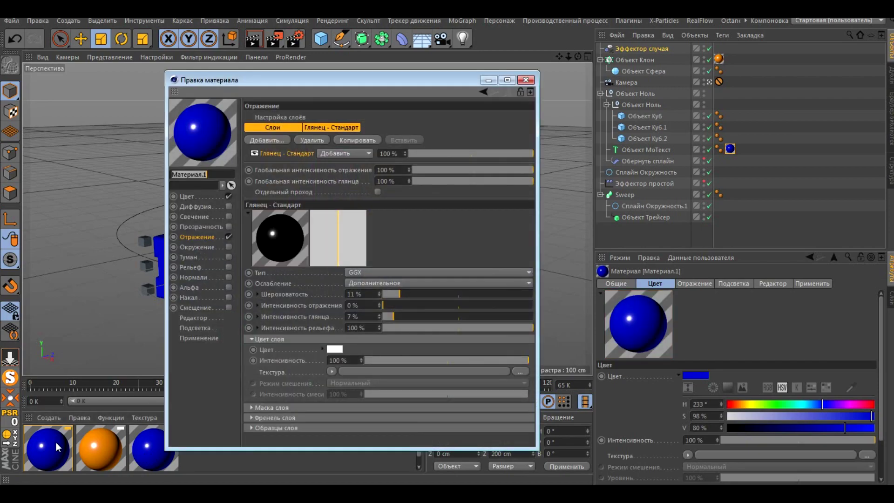
pyautogui.click(188, 196)
pyautogui.click(345, 116)
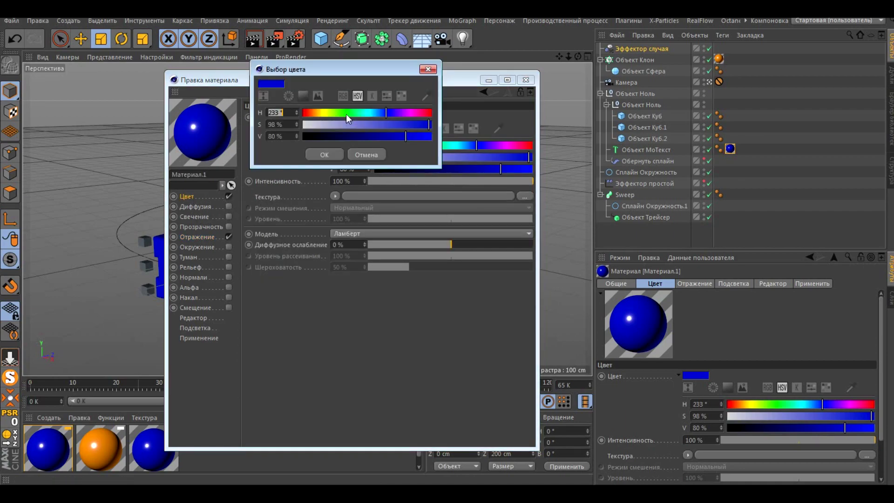
pyautogui.click(304, 127)
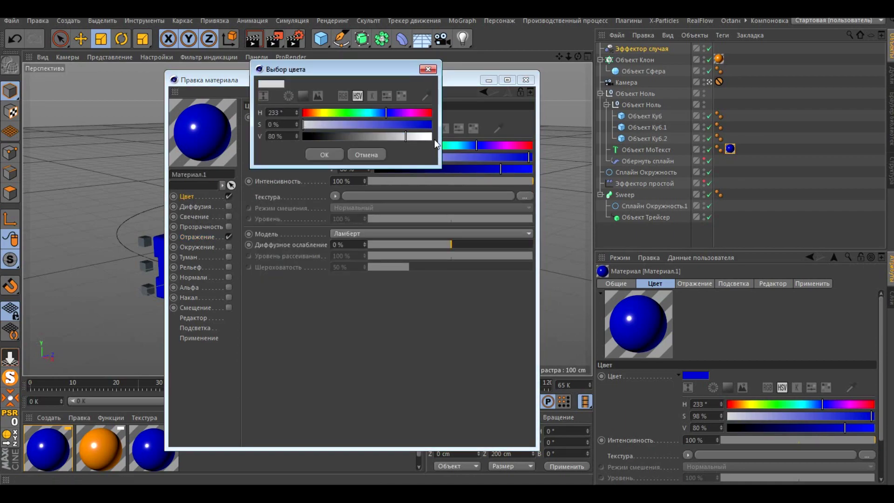
pyautogui.moveTo(428, 136); pyautogui.dragTo(433, 137)
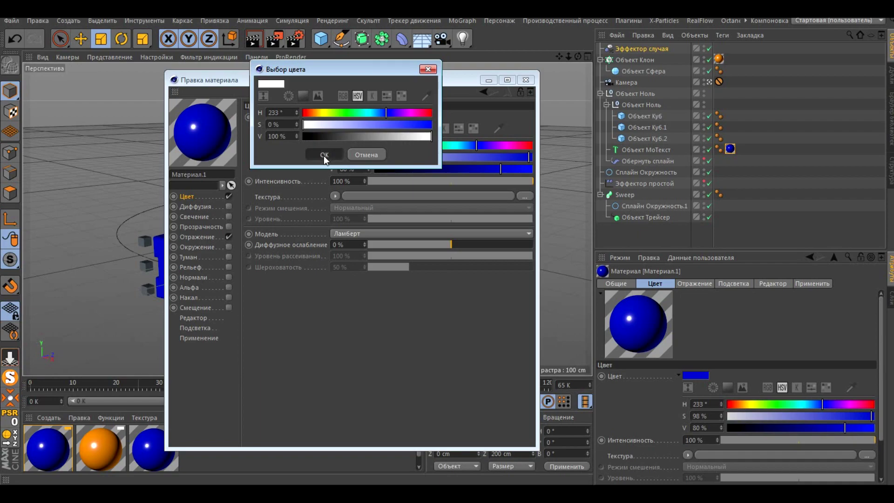
pyautogui.click(324, 156)
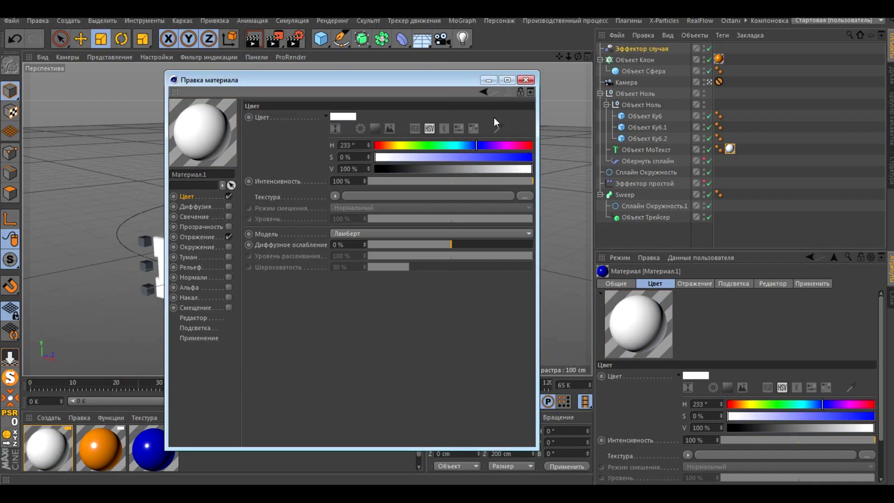
# - Enable Luminance and add the white material to the Real TV MoText after the blue tag
pyautogui.click(191, 217)
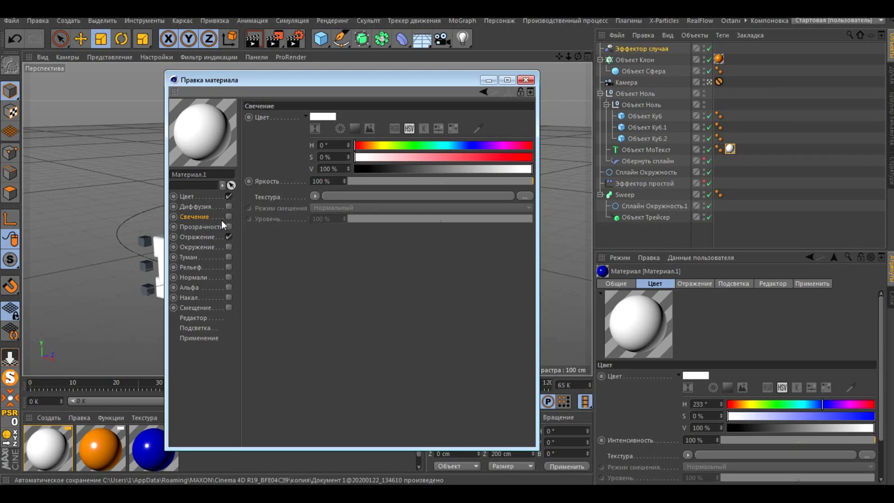
pyautogui.click(229, 217)
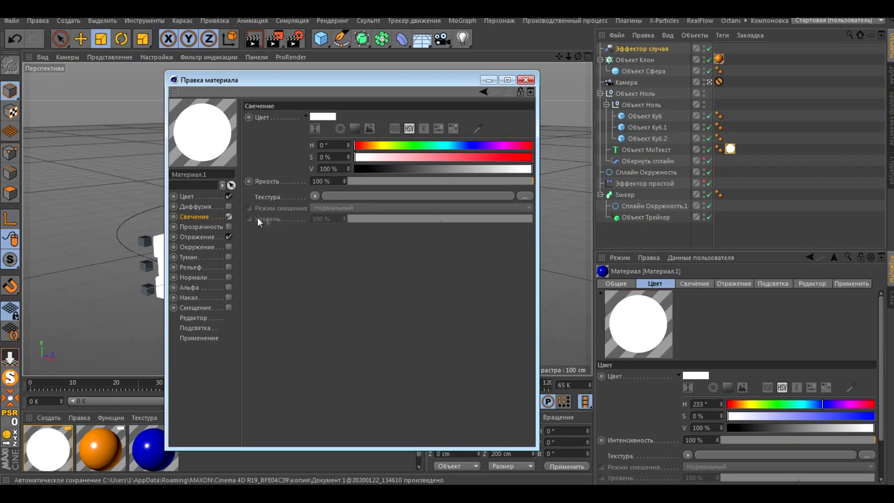
pyautogui.click(526, 81)
pyautogui.moveTo(158, 463); pyautogui.dragTo(665, 151)
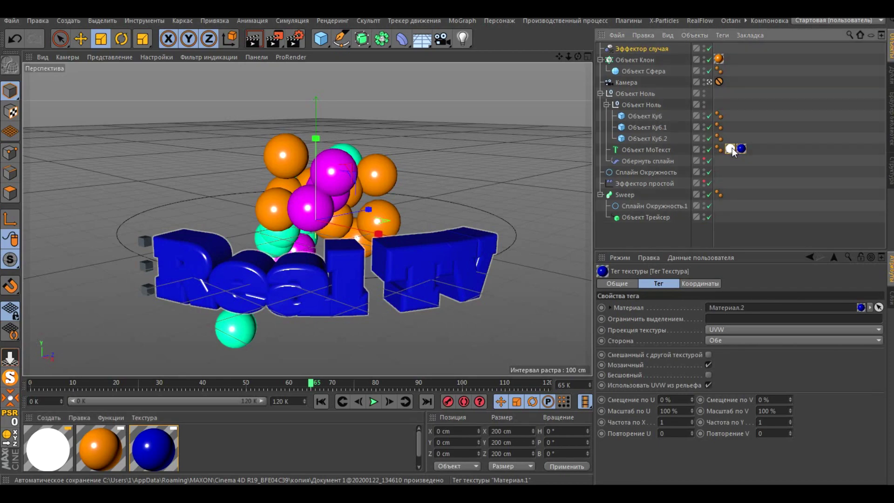
pyautogui.moveTo(755, 146); pyautogui.dragTo(755, 147)
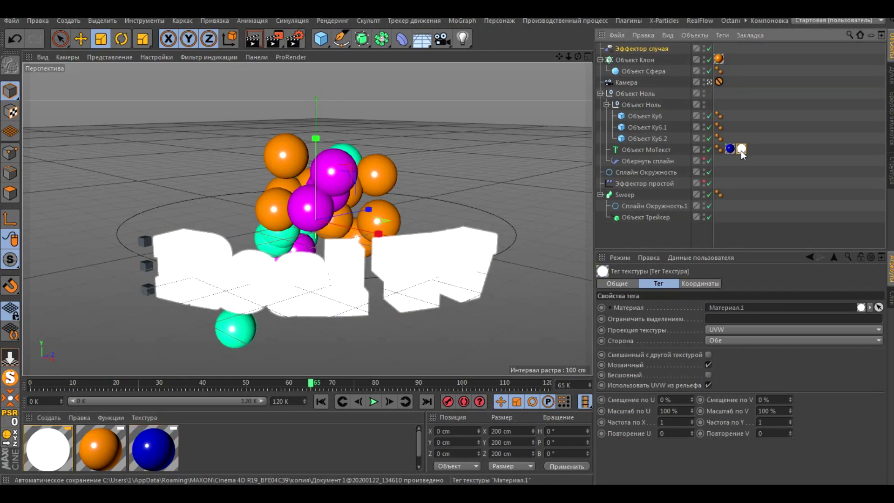
# - Limit the white material to the R1 selection
pyautogui.click(725, 317)
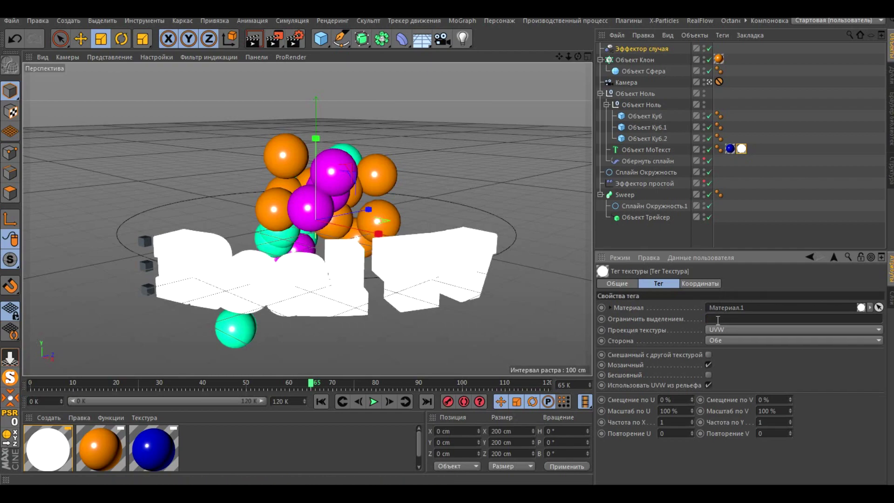
pyautogui.write('R1')
pyautogui.press('Return')
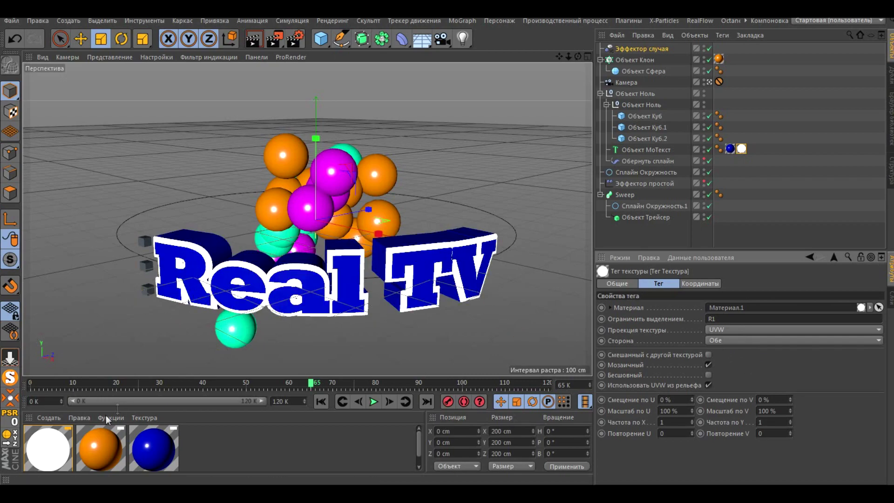
# - Apply the white material to the tracer and preview the animation, stopping at frame 61
pyautogui.moveTo(53, 448)
pyautogui.mouseDown()
pyautogui.moveTo(638, 216)
pyautogui.moveTo(621, 195)
pyautogui.mouseUp()
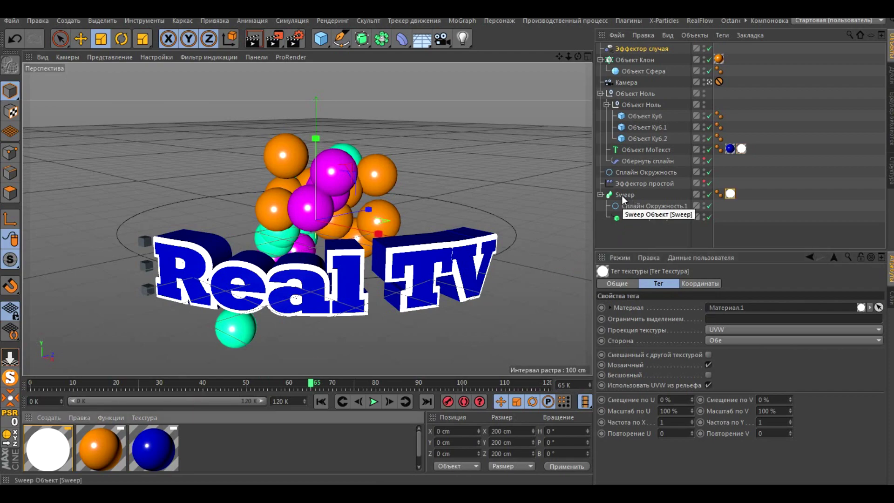
pyautogui.click(372, 401)
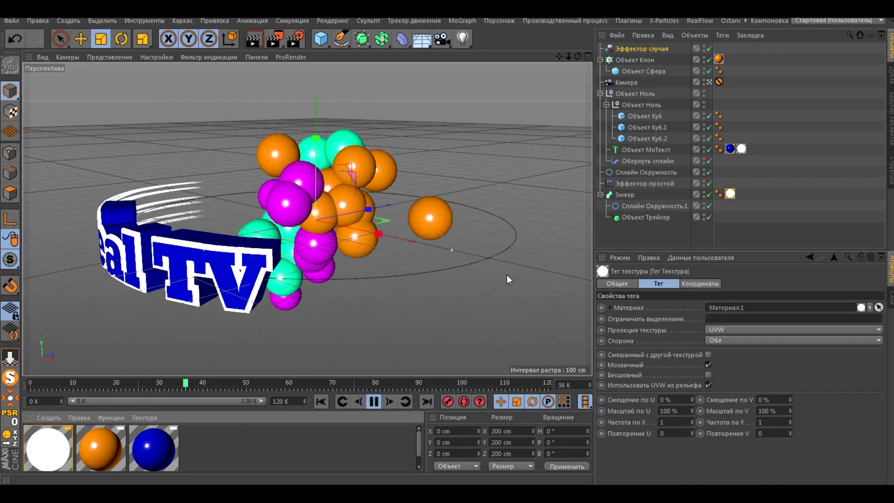
pyautogui.click(375, 404)
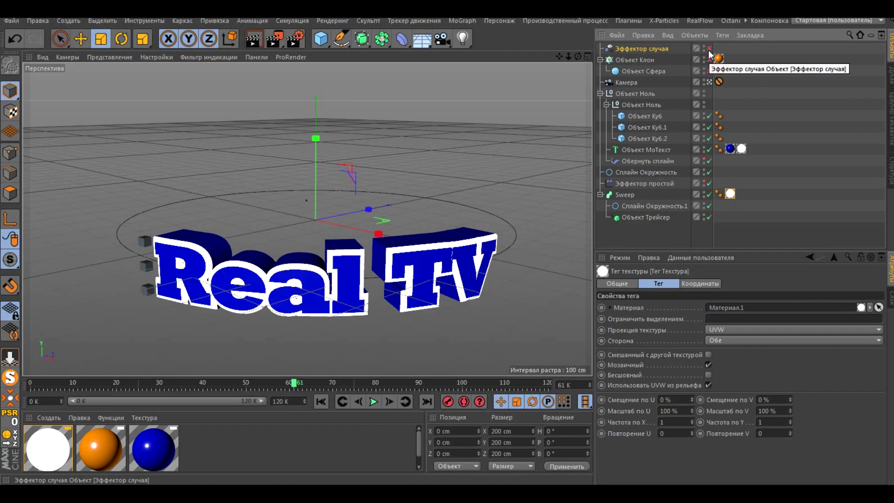
# - Disable the Random Effector and add a sphere scaled up to about 363 cm radius
pyautogui.click(710, 49)
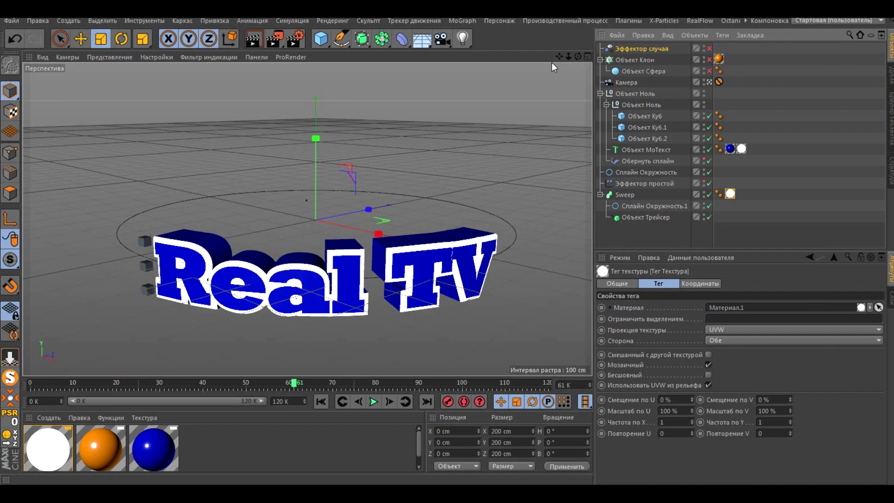
pyautogui.click(322, 41)
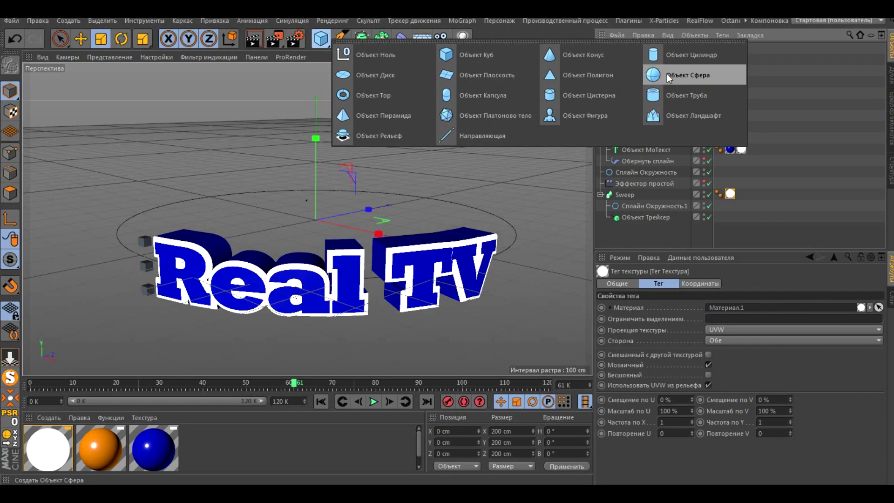
pyautogui.click(666, 74)
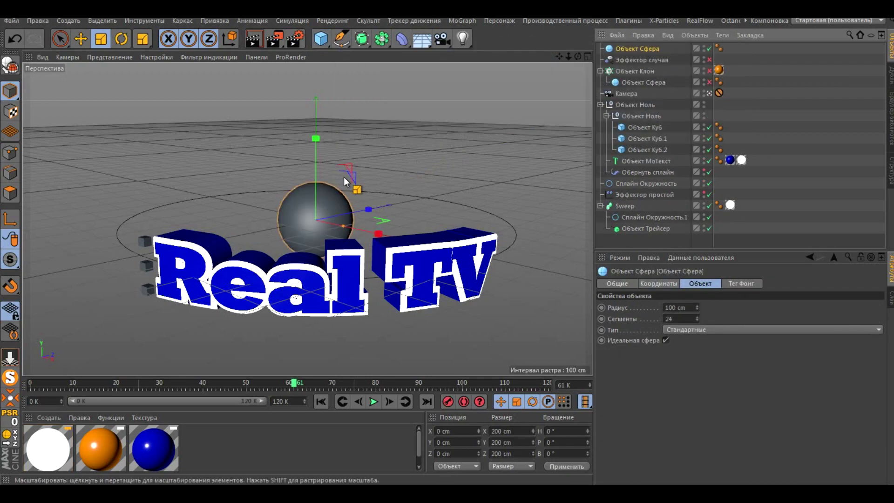
pyautogui.moveTo(348, 174)
pyautogui.mouseDown()
pyautogui.moveTo(490, 98)
pyautogui.moveTo(566, 77)
pyautogui.mouseUp()
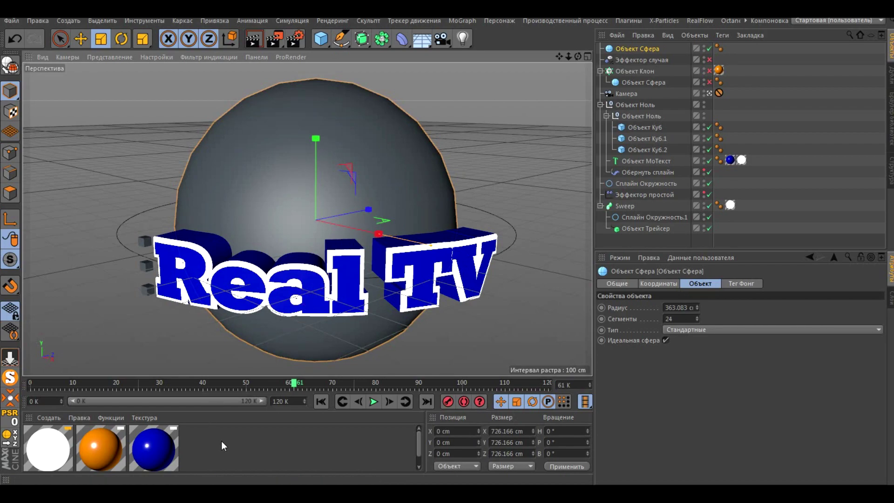
# - Add a Background object and create a new material
pyautogui.click(421, 40)
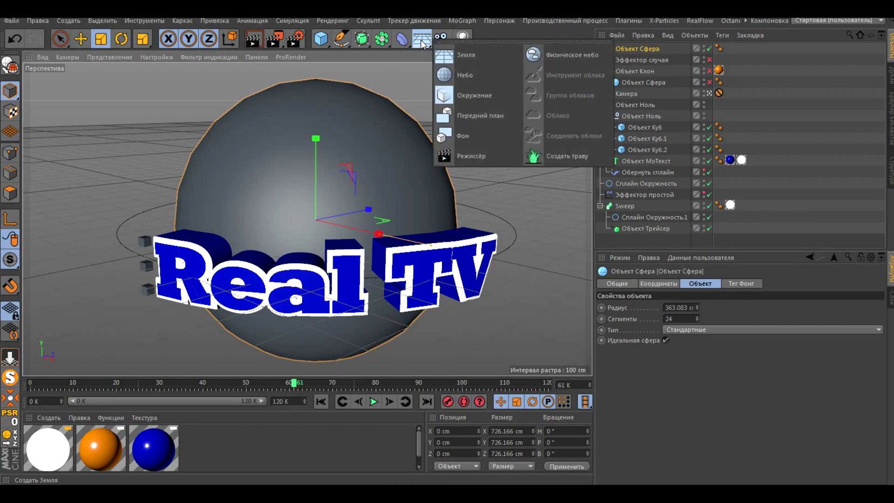
pyautogui.click(472, 134)
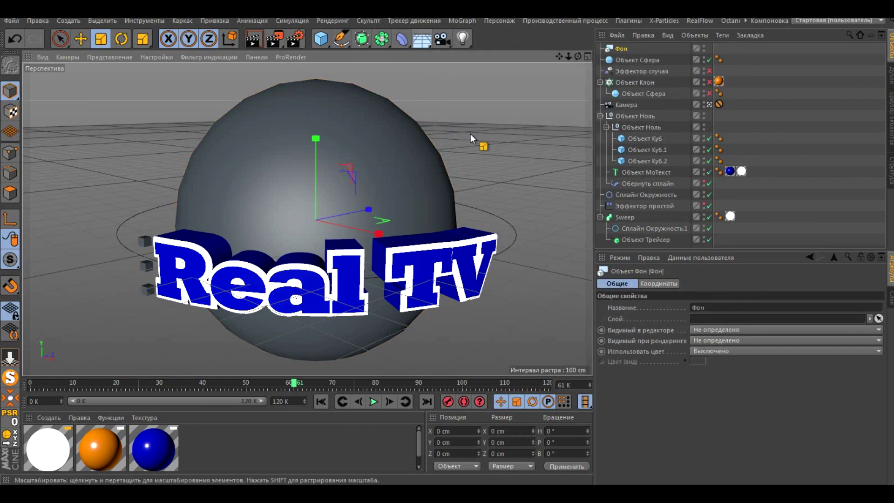
pyautogui.doubleClick(231, 447)
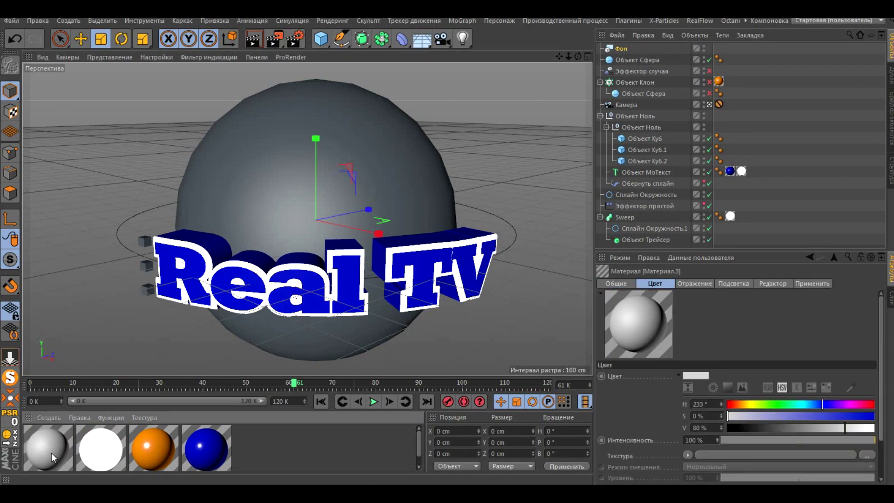
# - Turn off reflection on Material.3 and load 600.jpg as its colour texture, copied into the project
pyautogui.doubleClick(51, 452)
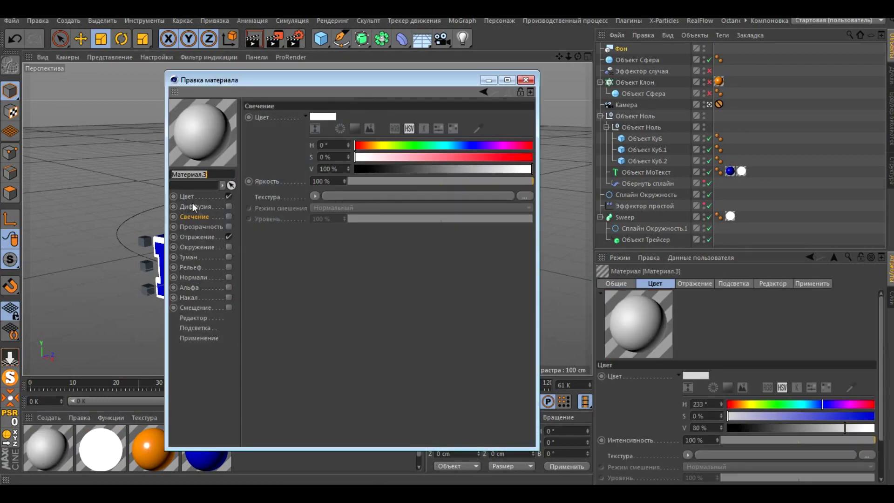
pyautogui.click(229, 236)
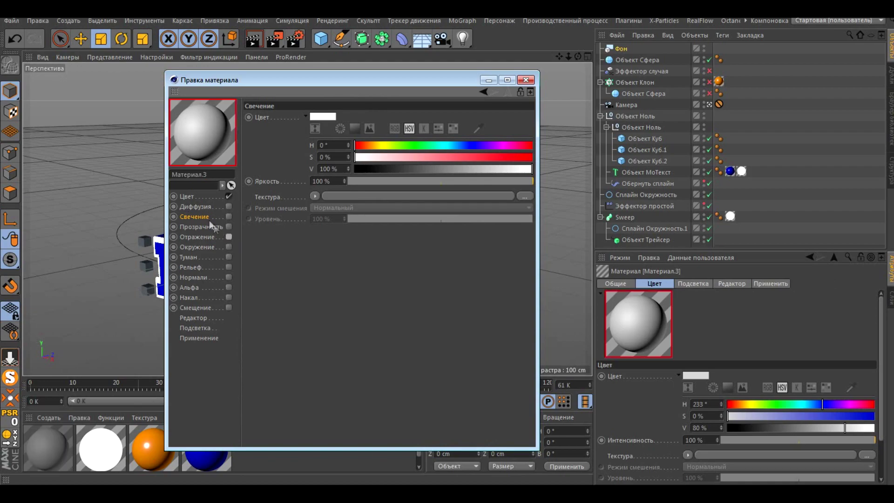
pyautogui.click(193, 196)
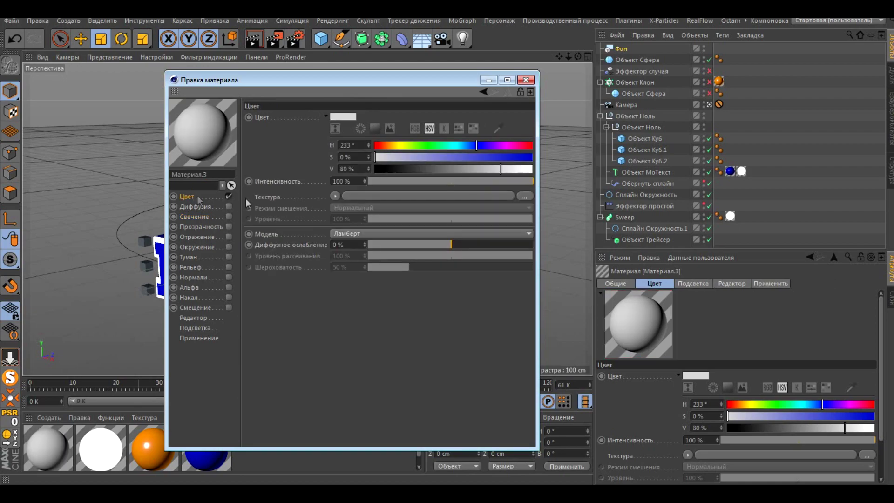
pyautogui.click(525, 196)
pyautogui.doubleClick(674, 254)
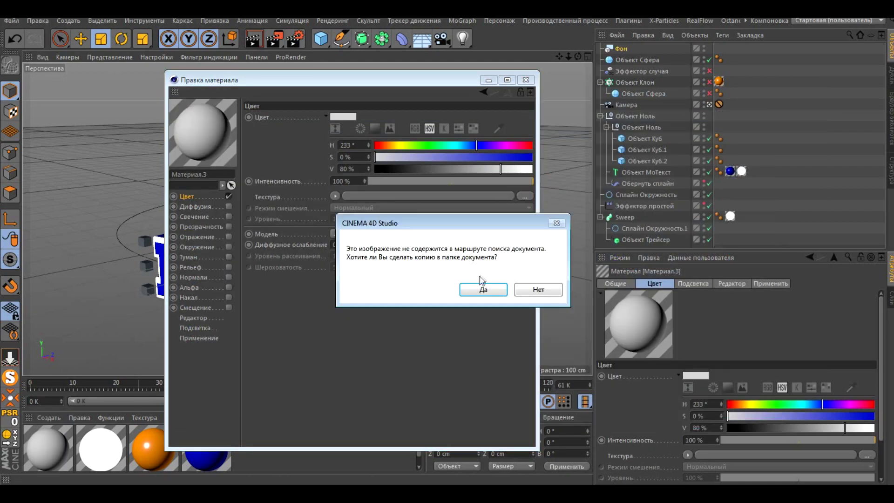
pyautogui.click(536, 290)
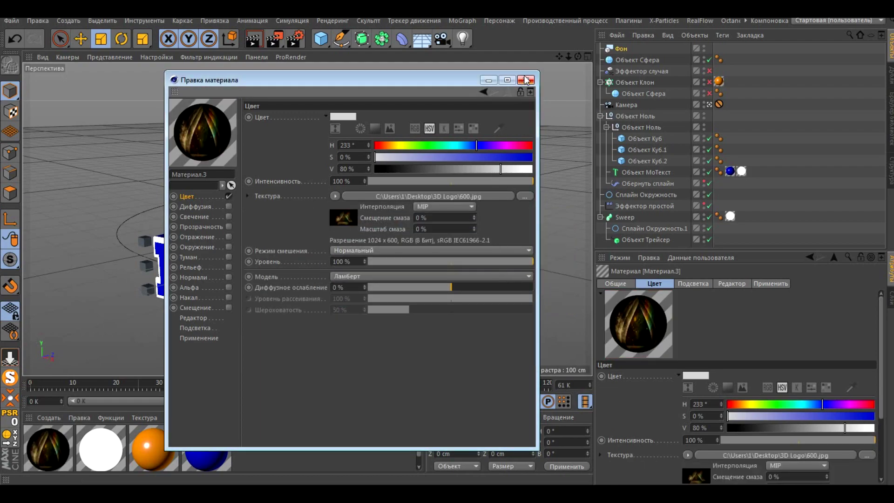
pyautogui.click(526, 80)
pyautogui.moveTo(42, 456); pyautogui.dragTo(634, 61)
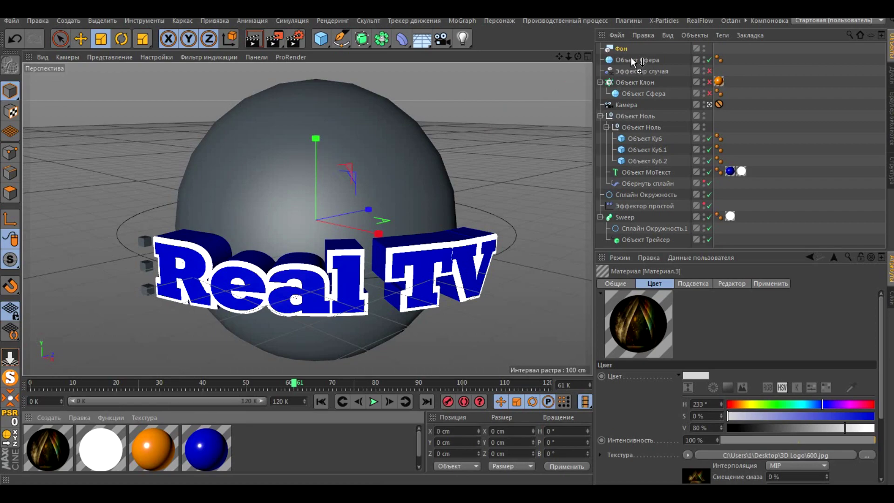
# - Apply the galaxy material to the Background with texture length U and V at 200%
pyautogui.moveTo(622, 47); pyautogui.dragTo(622, 49)
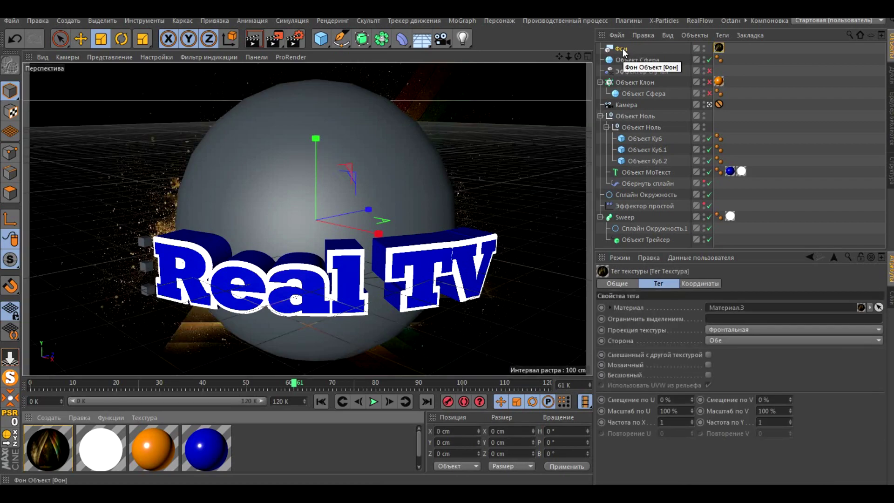
pyautogui.click(719, 48)
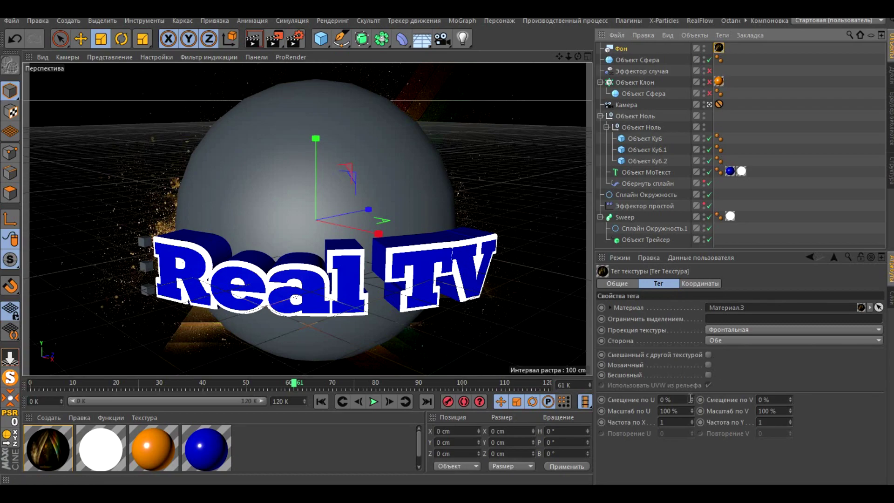
pyautogui.click(660, 410)
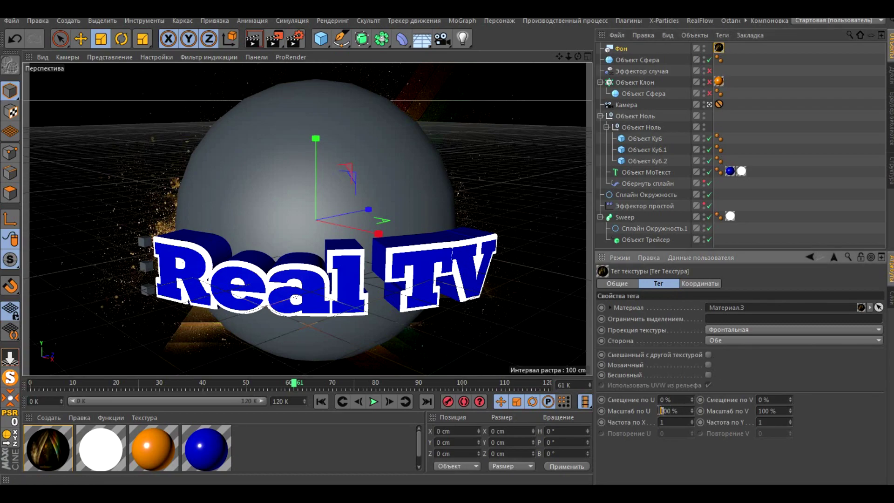
pyautogui.write('0.5')
pyautogui.press('Return')
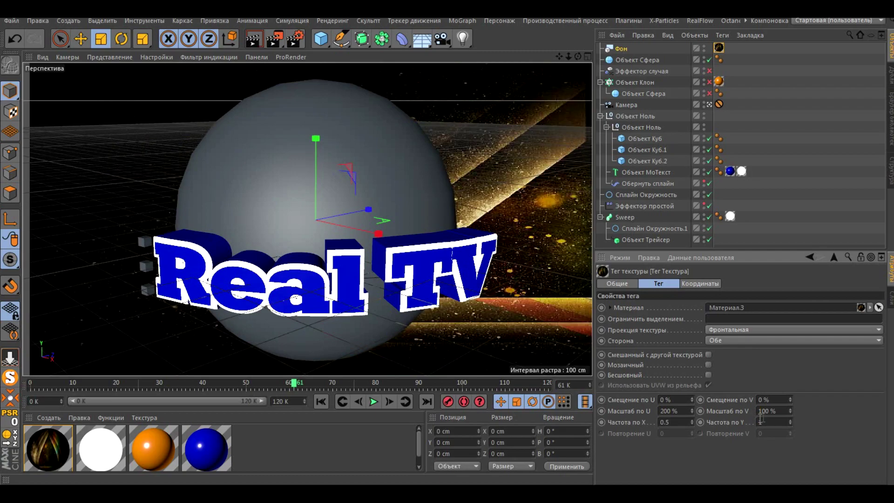
pyautogui.click(769, 421)
pyautogui.write('0.5')
pyautogui.press('Return')
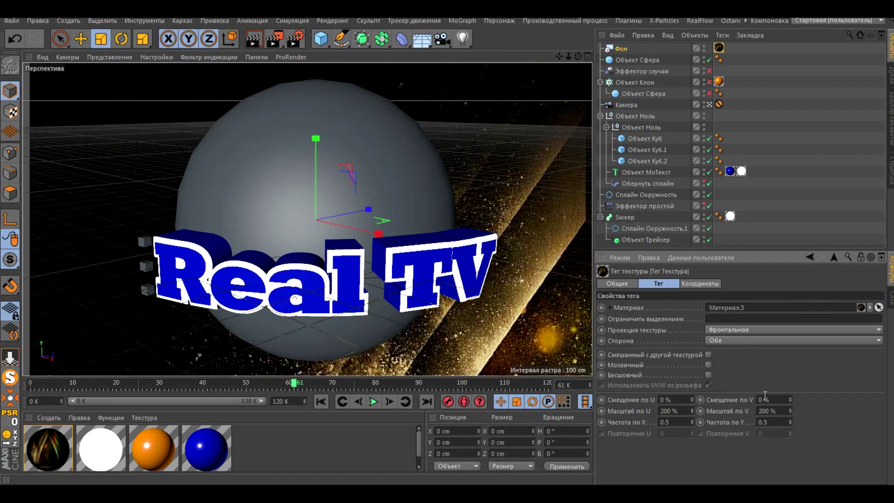
# - Set the background texture offsets to U -50% and V -65%
pyautogui.click(759, 399)
pyautogui.write('-85')
pyautogui.press('Return')
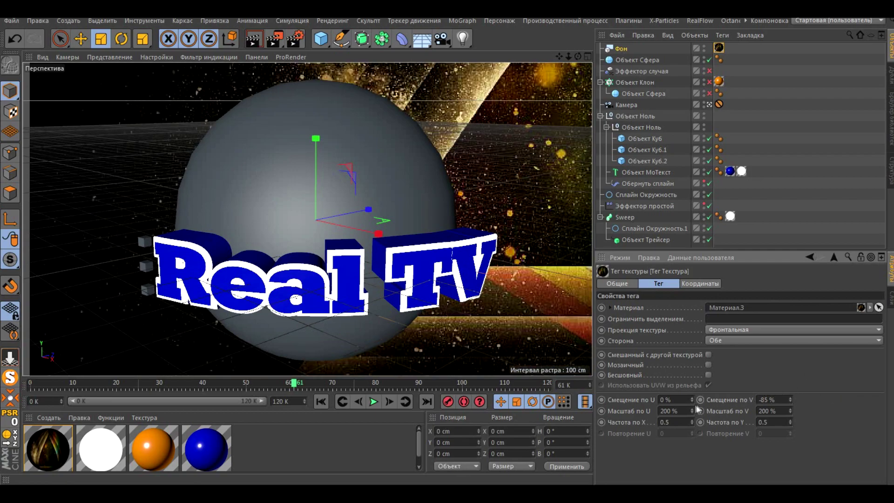
pyautogui.write('-50')
pyautogui.press('Return')
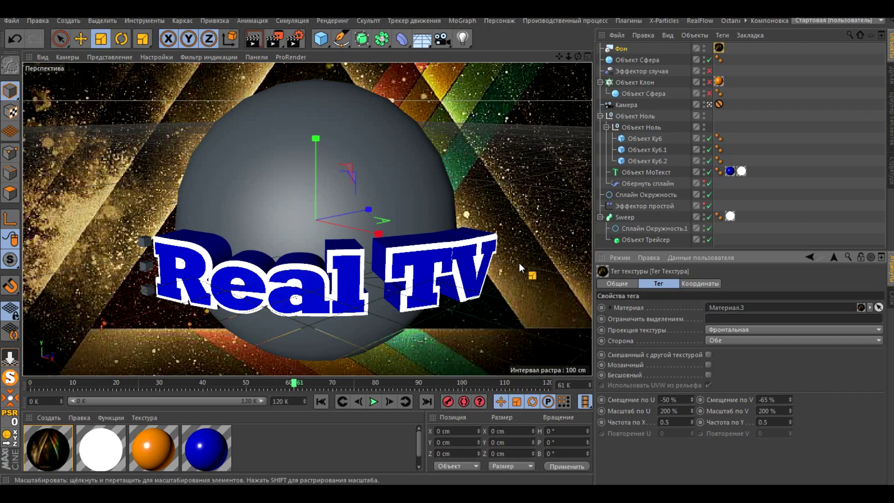
# - Shrink the sphere to about 307 cm radius and set the background Offset V to -60%
pyautogui.click(627, 62)
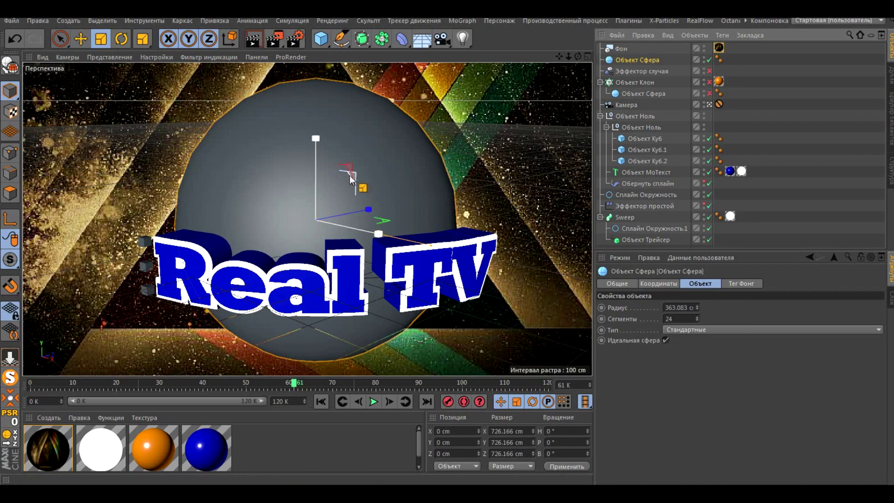
pyautogui.moveTo(349, 175); pyautogui.dragTo(345, 187)
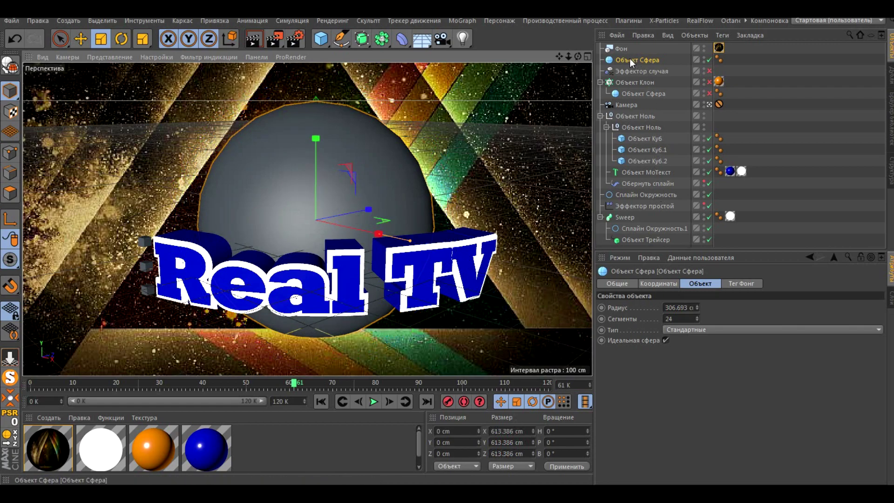
pyautogui.click(719, 48)
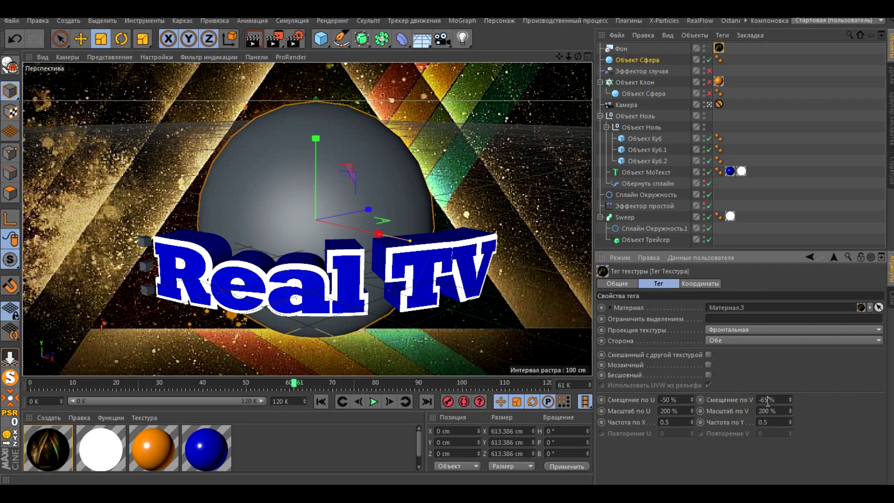
pyautogui.write('0')
pyautogui.press('Return')
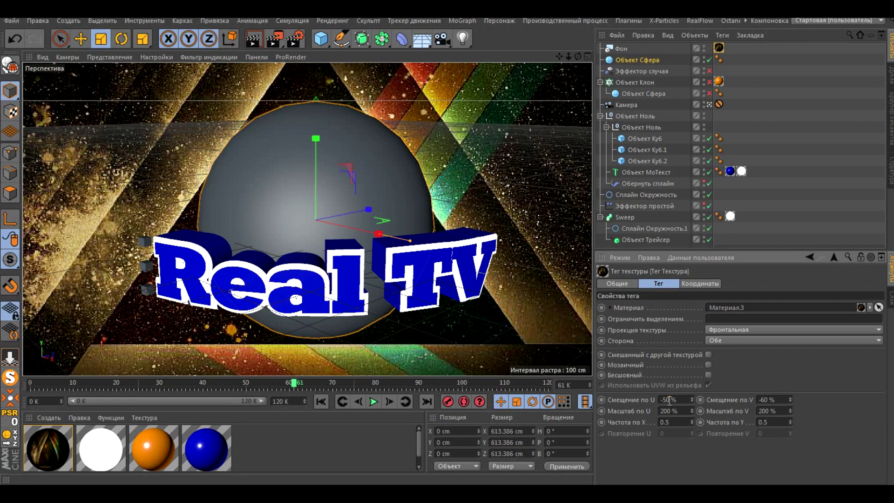
# - Set the background texture Offset U to -49% and create another new material
pyautogui.write('5')
pyautogui.press('Return')
pyautogui.press('BackSpace')
pyautogui.press('BackSpace')
pyautogui.write('48')
pyautogui.press('Return')
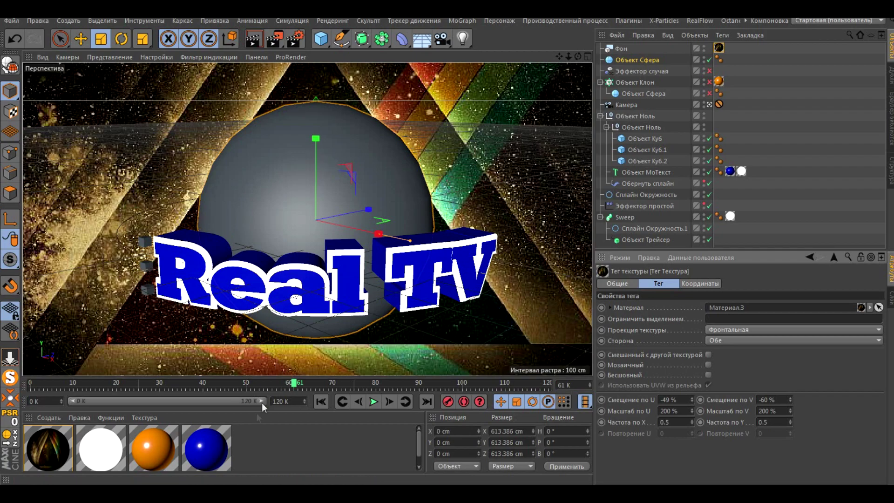
pyautogui.doubleClick(265, 452)
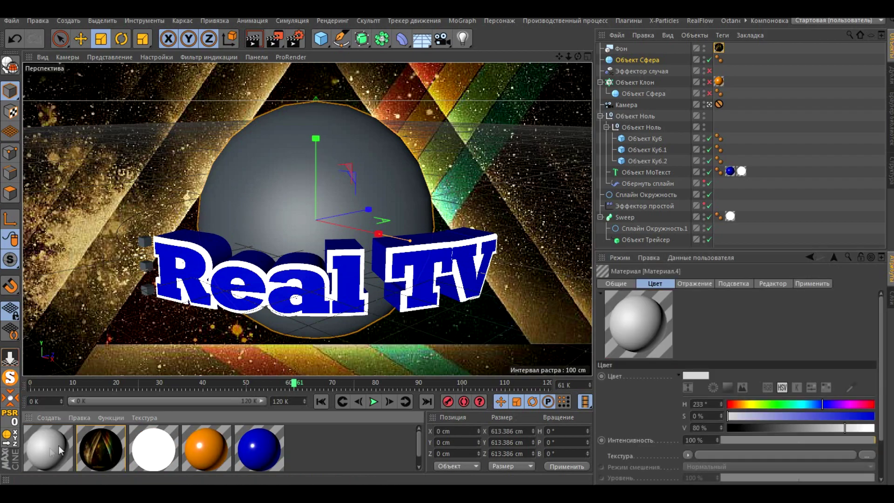
# - Turn off reflection on Material.4, load 66.jpg as its colour texture, and apply it to the sphere
pyautogui.doubleClick(49, 448)
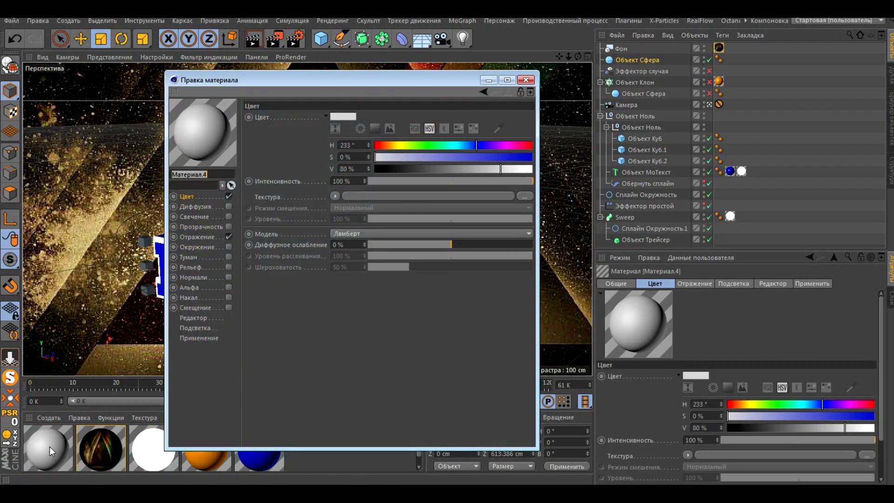
pyautogui.click(228, 237)
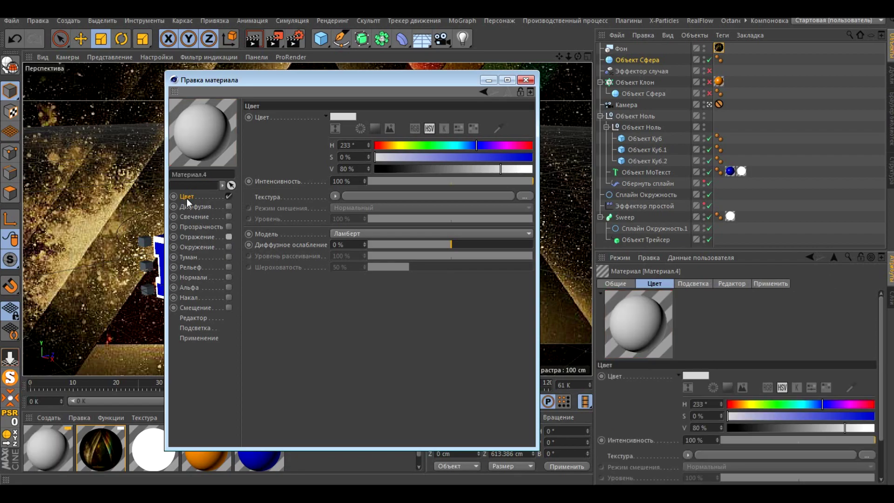
pyautogui.click(520, 196)
pyautogui.doubleClick(345, 249)
pyautogui.click(536, 292)
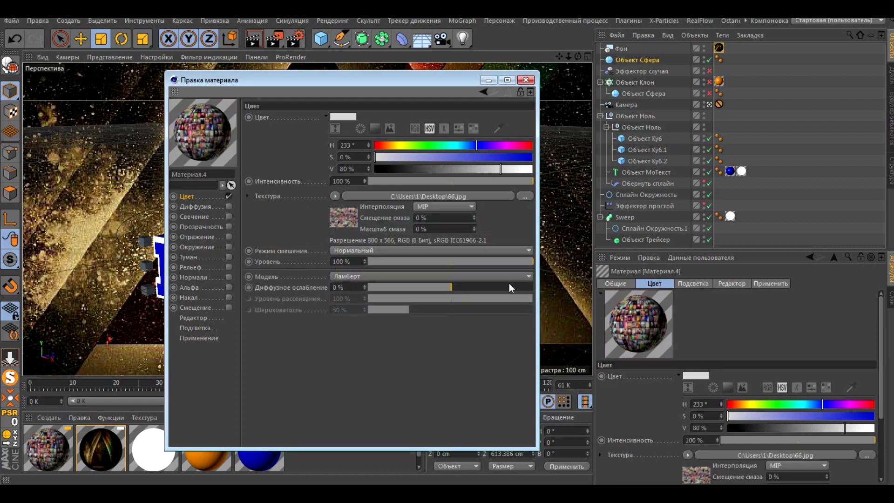
pyautogui.click(526, 79)
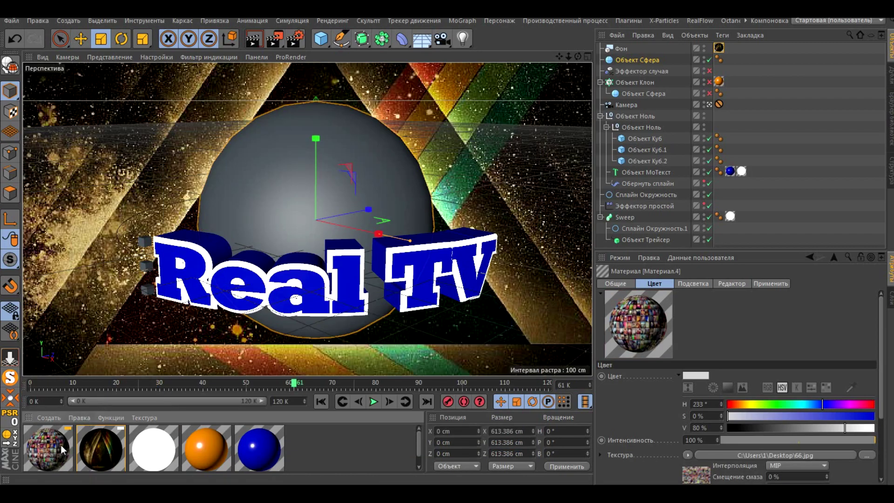
pyautogui.moveTo(49, 448); pyautogui.dragTo(643, 63)
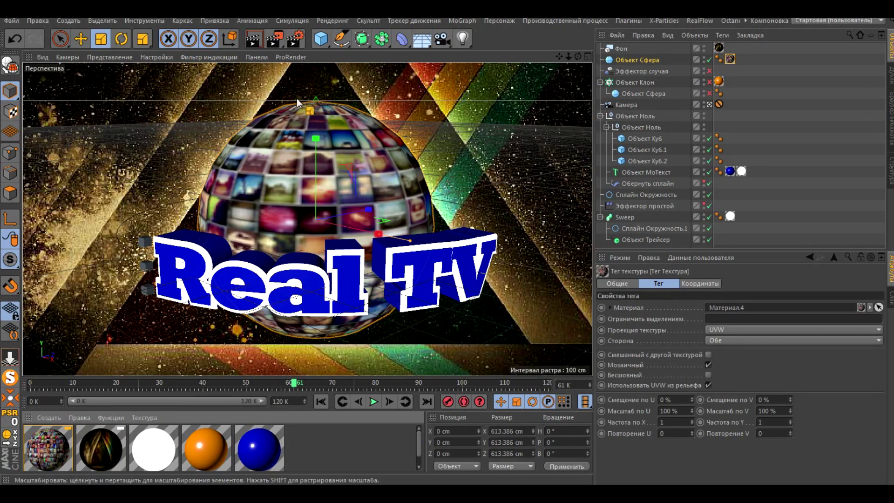
# - Render the view to check the photo-mosaic sphere behind the Real TV logo, then return to the editor
pyautogui.click(254, 38)
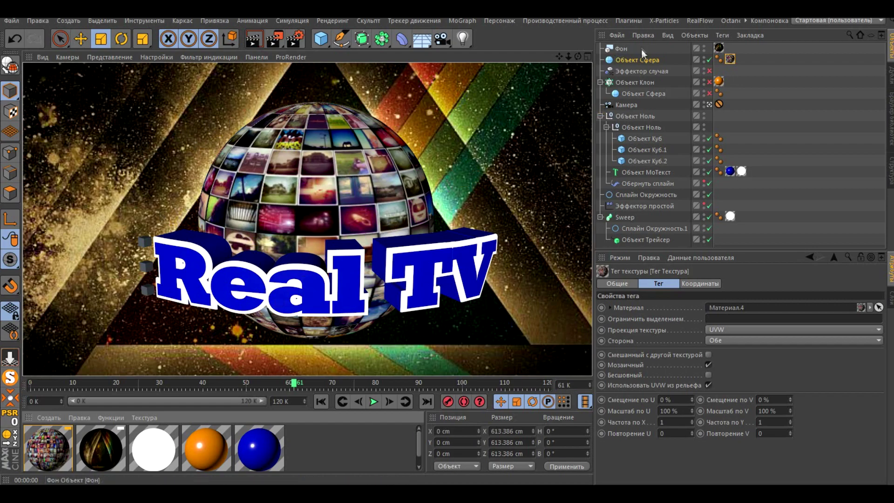
pyautogui.click(612, 63)
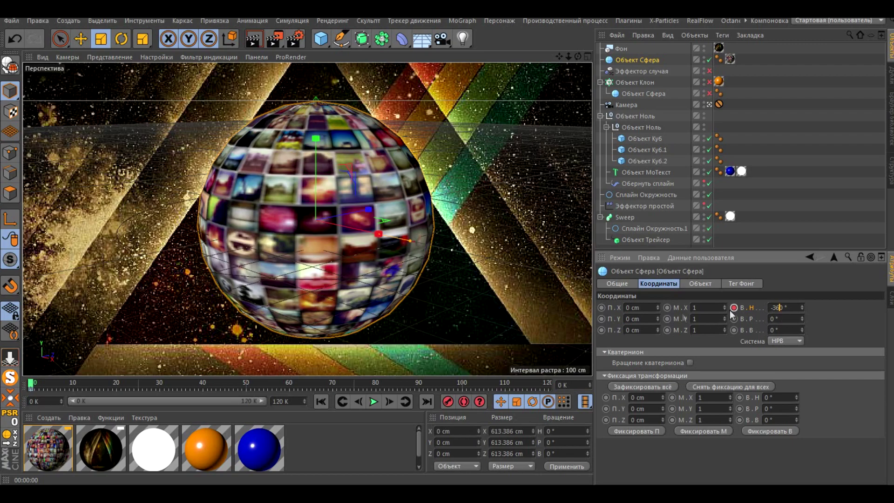
pyautogui.write('0')
# - Keyframe the sphere's heading at -360° near the end, then play from frame 0
pyautogui.moveTo(80, 384); pyautogui.dragTo(542, 371)
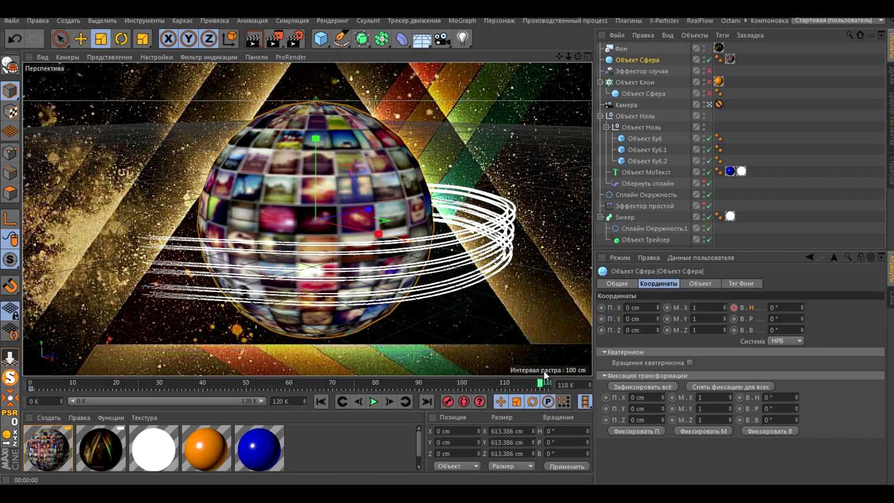
pyautogui.click(771, 308)
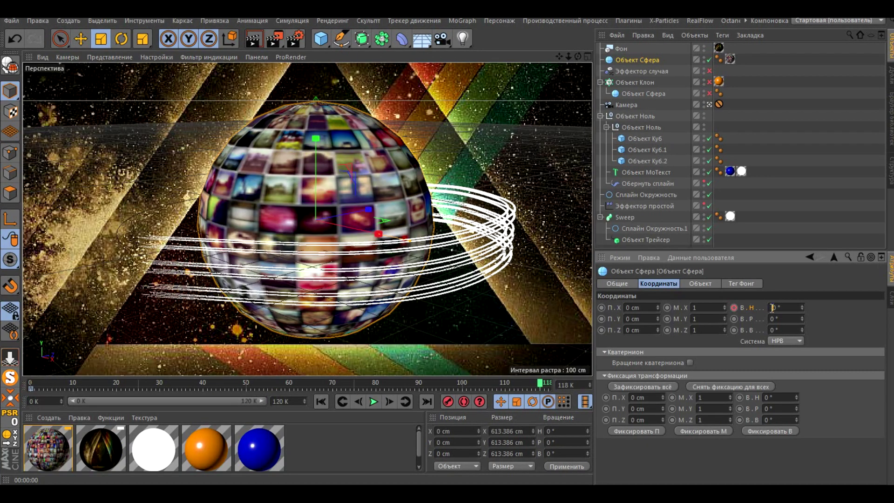
pyautogui.write('-360')
pyautogui.press('Return')
pyautogui.click(735, 308)
pyautogui.click(321, 401)
pyautogui.click(375, 402)
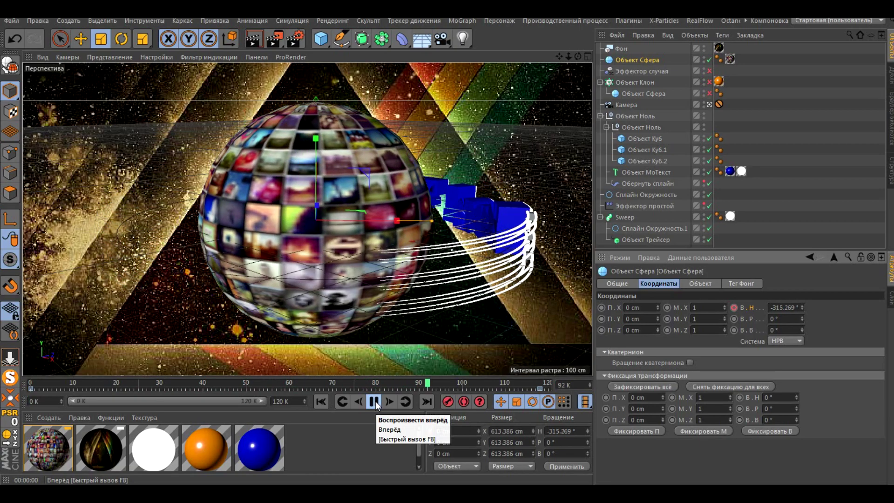
# - Review playback, inspect the -360° keyframe at frame 120, render, and select the circle spline
pyautogui.click(374, 401)
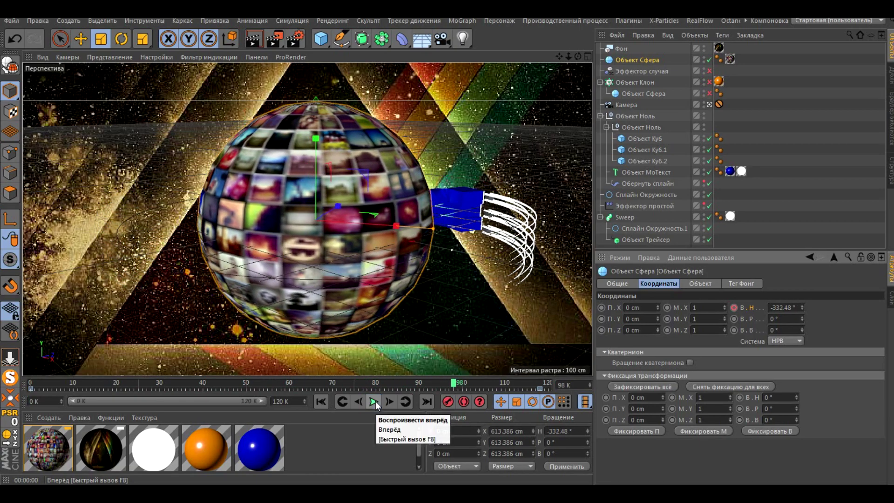
pyautogui.click(375, 401)
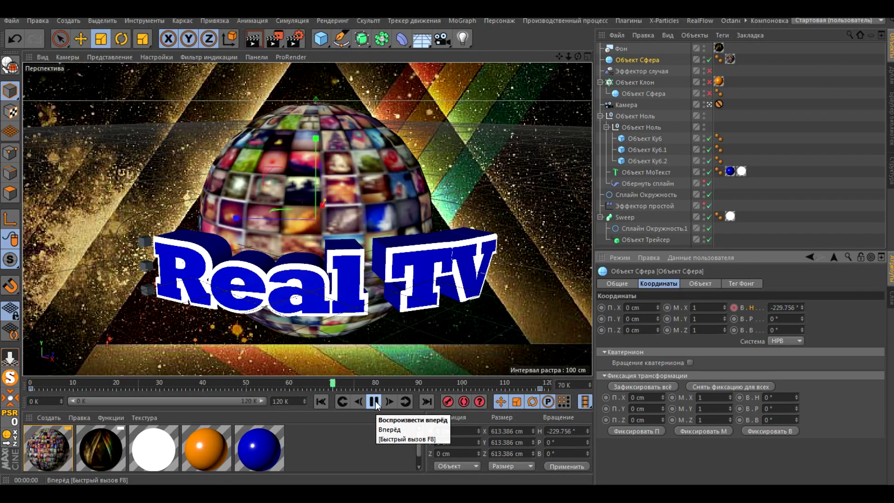
pyautogui.click(374, 401)
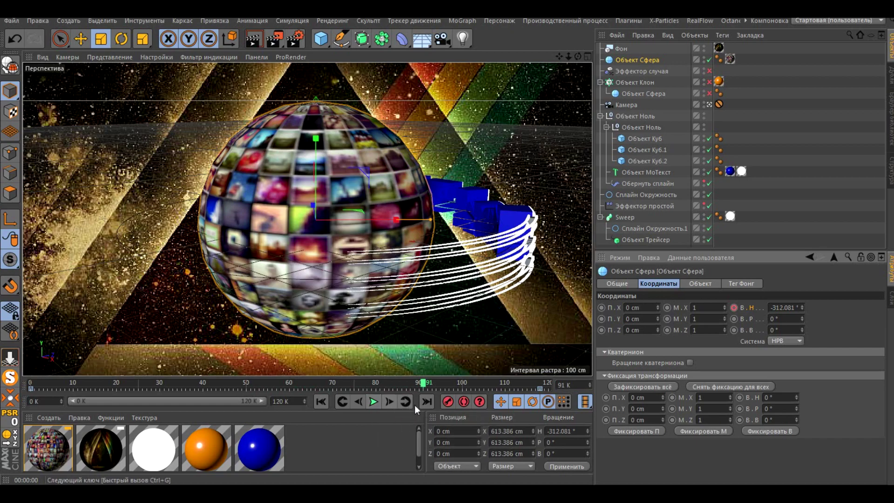
pyautogui.click(539, 388)
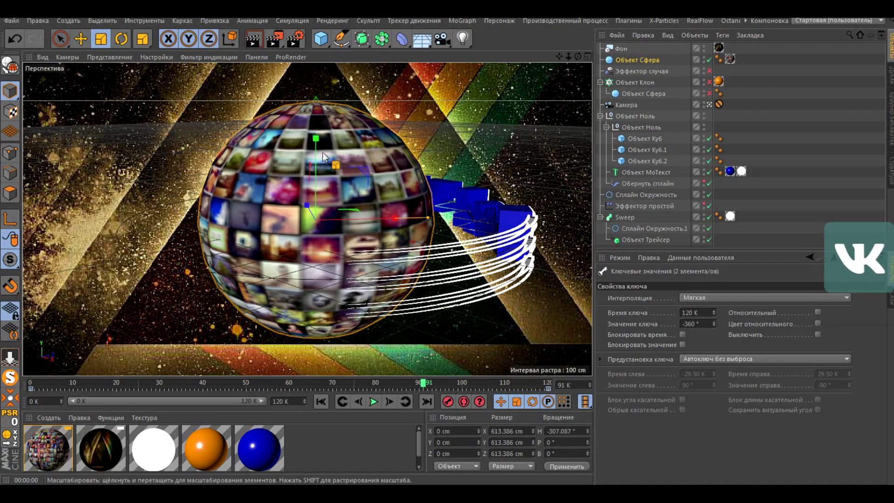
pyautogui.click(253, 39)
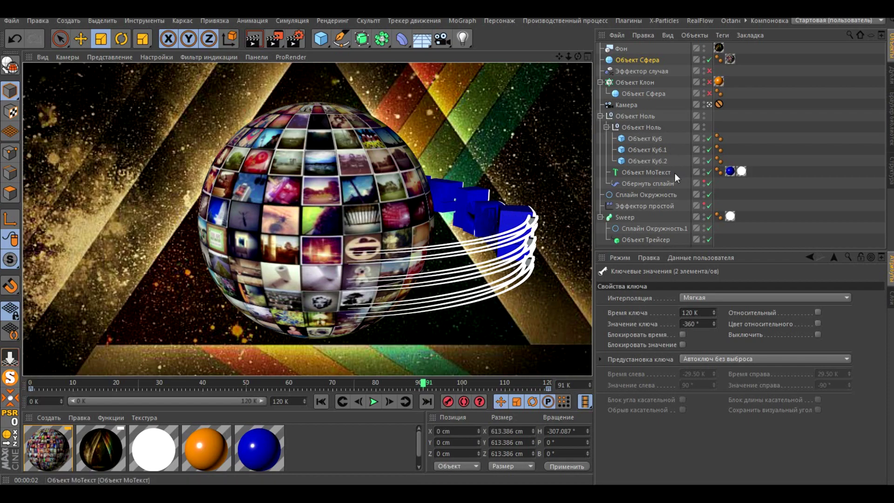
pyautogui.click(646, 194)
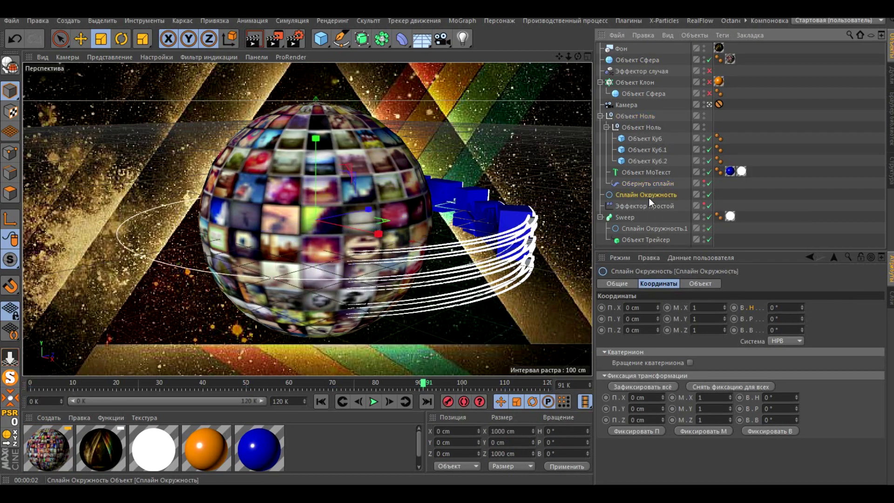
# - Bank the circle spline to -16.904° with the Rotate tool, then preview the orbit animation
pyautogui.click(122, 40)
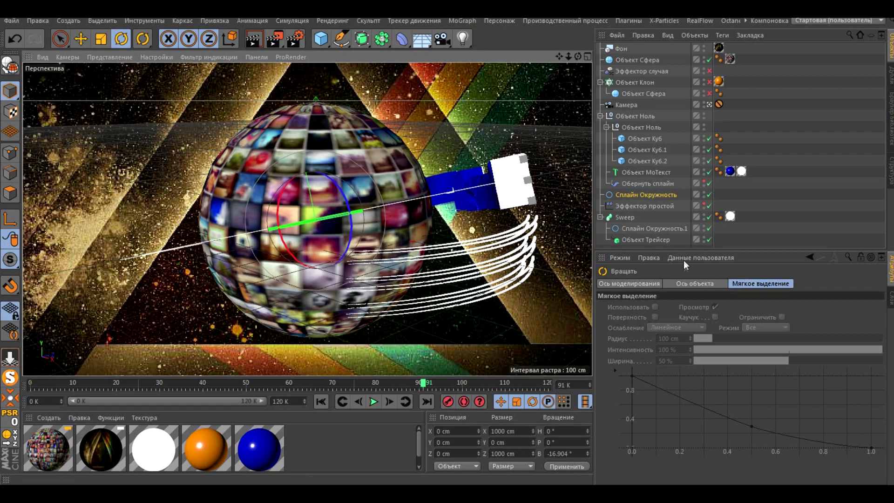
pyautogui.click(687, 283)
pyautogui.click(614, 287)
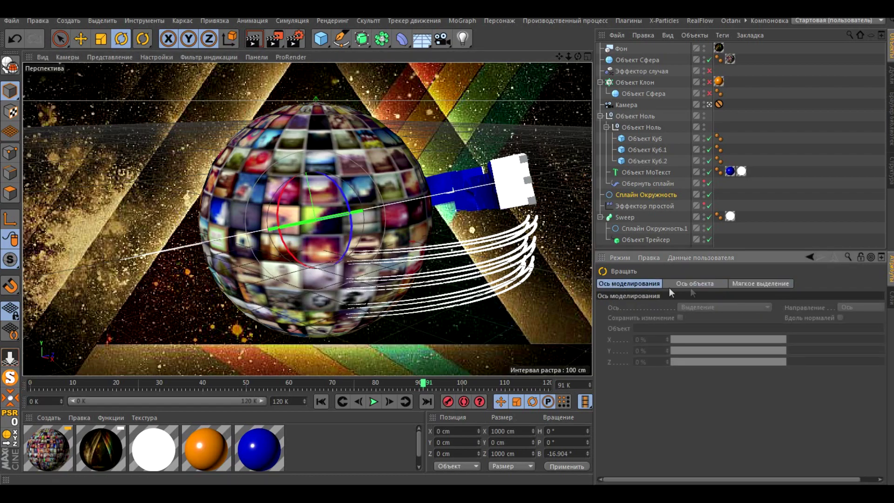
pyautogui.click(634, 195)
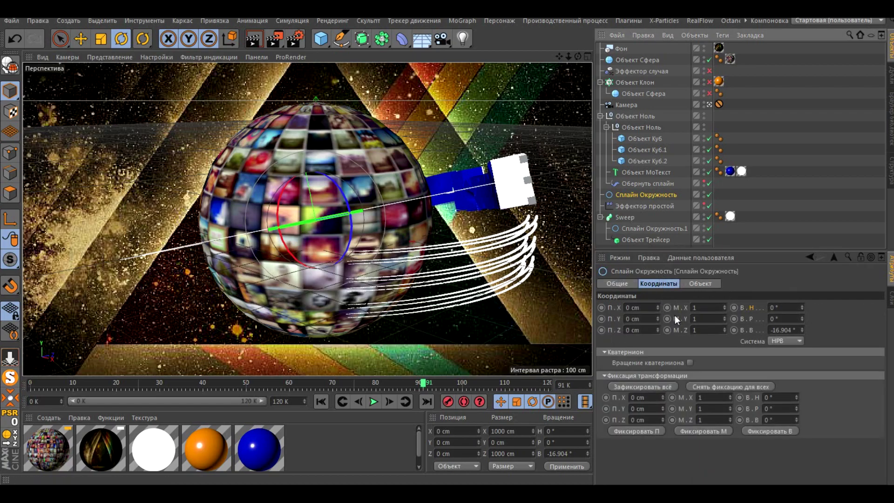
pyautogui.click(374, 402)
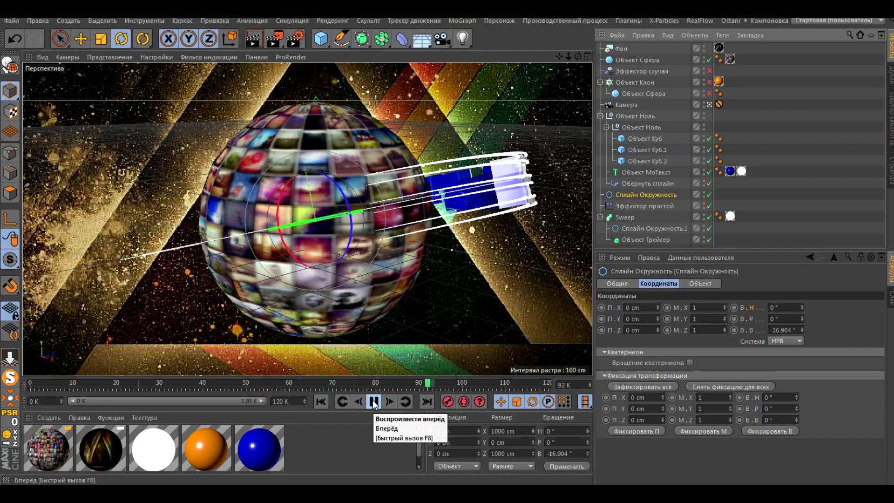
pyautogui.click(374, 402)
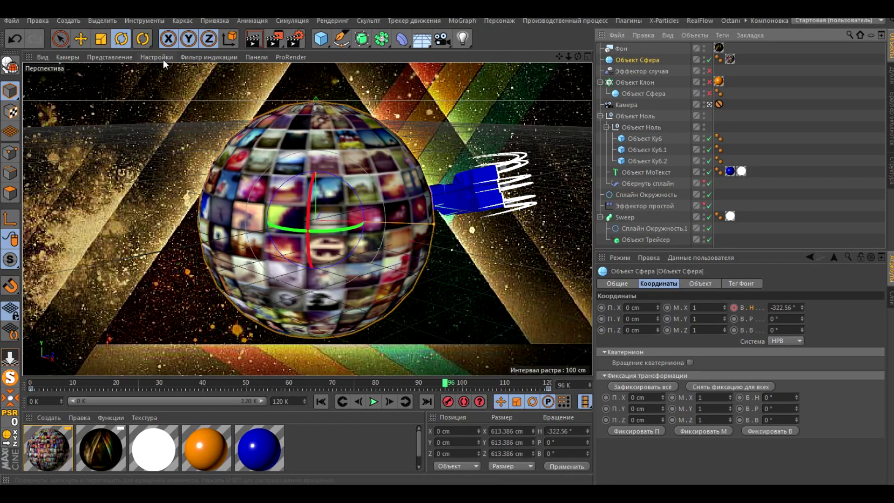
# - Scale the photo sphere from 613.386 cm up to about 670 cm and check it in playback
pyautogui.click(99, 40)
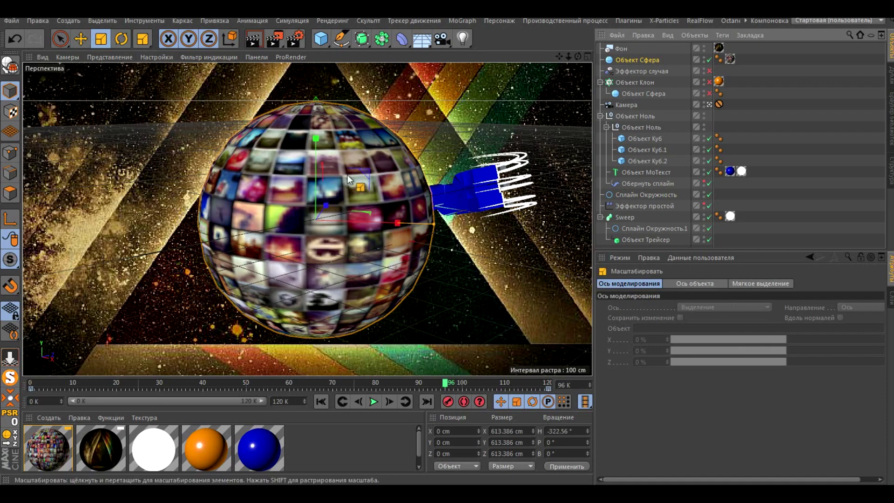
pyautogui.moveTo(367, 175); pyautogui.dragTo(372, 175)
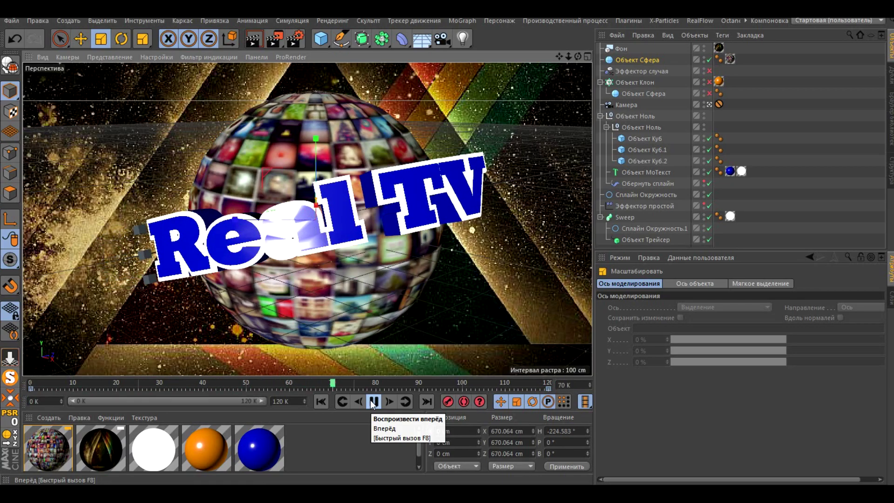
pyautogui.click(373, 402)
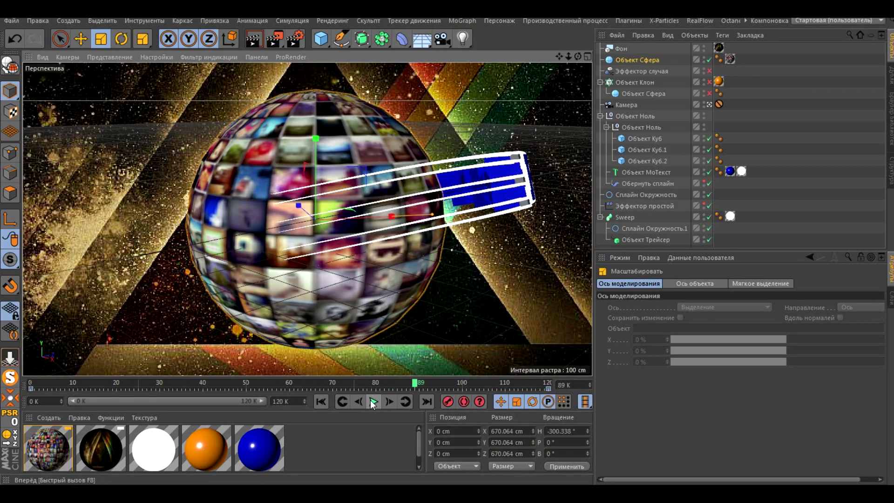
pyautogui.doubleClick(267, 442)
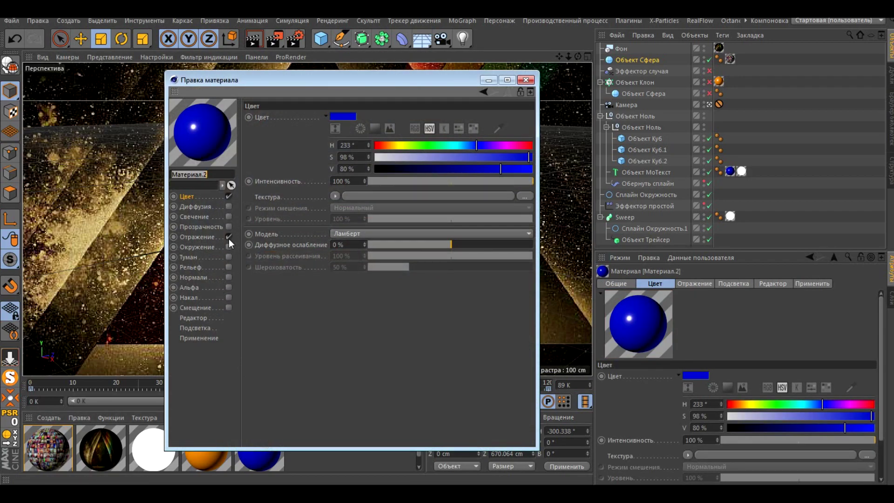
# - Disable Отражение on the blue Материал.2 and replay the animation
pyautogui.click(228, 238)
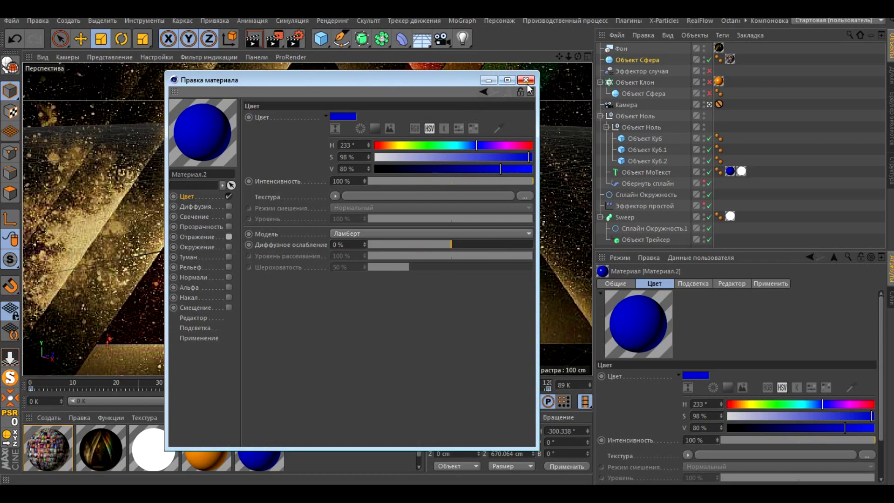
pyautogui.click(526, 81)
pyautogui.click(371, 403)
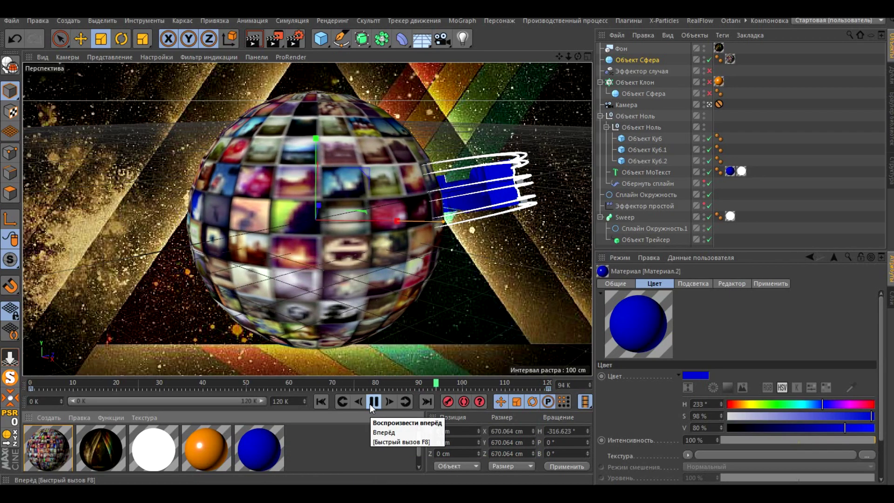